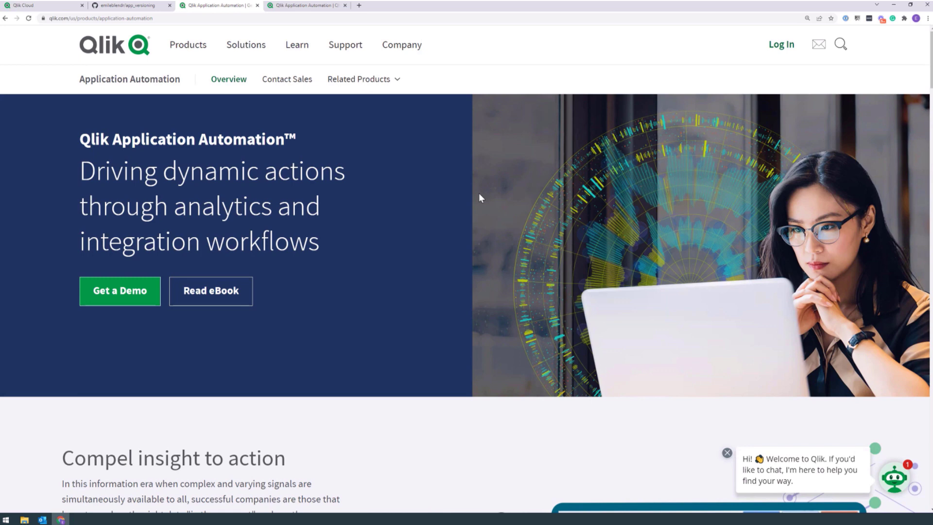
Step: Switch to the Qlik Cloud tab to show the home hub with recent apps and automations
click(45, 6)
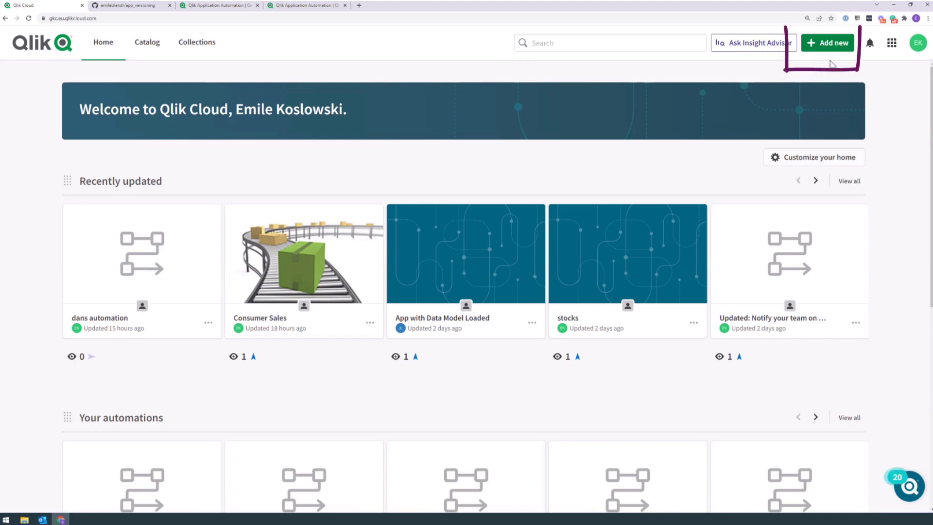
Step: Start a new automation and filter the templates to GitHub connectors
click(818, 52)
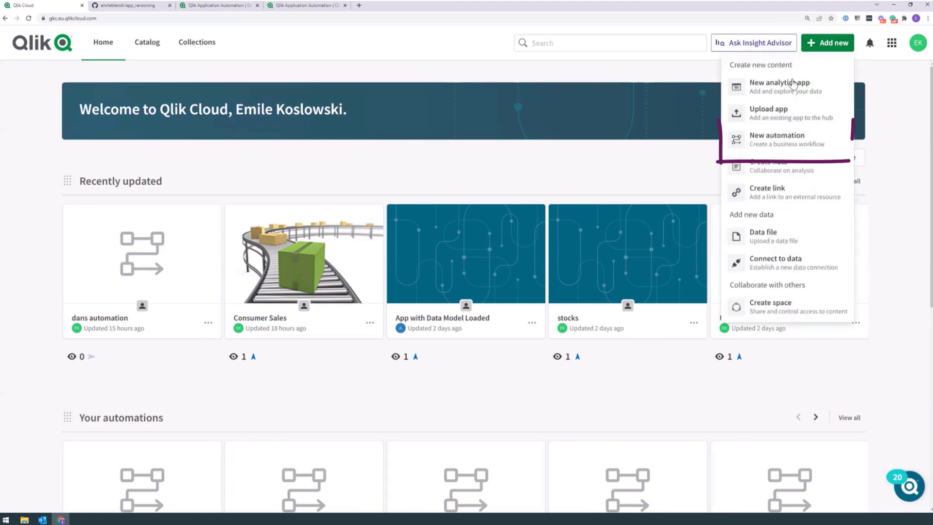
click(770, 145)
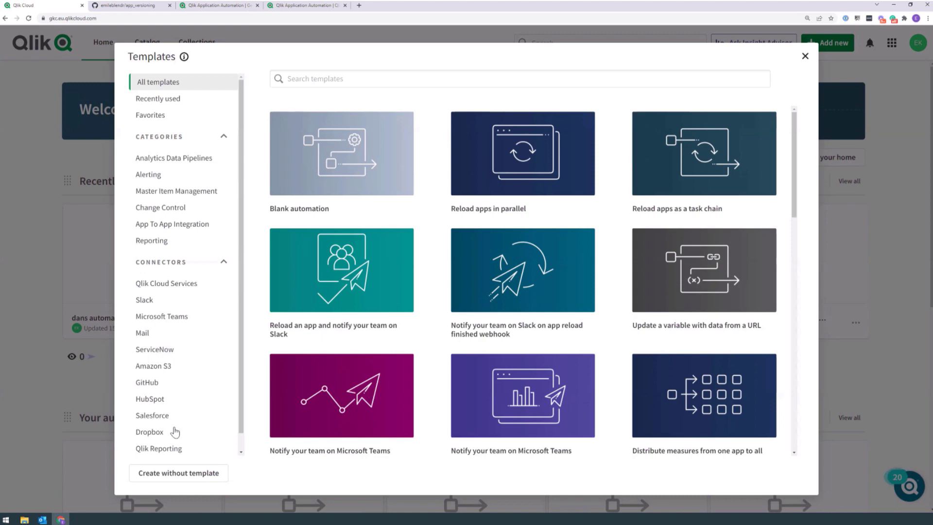
scroll(545, 168, down, 6)
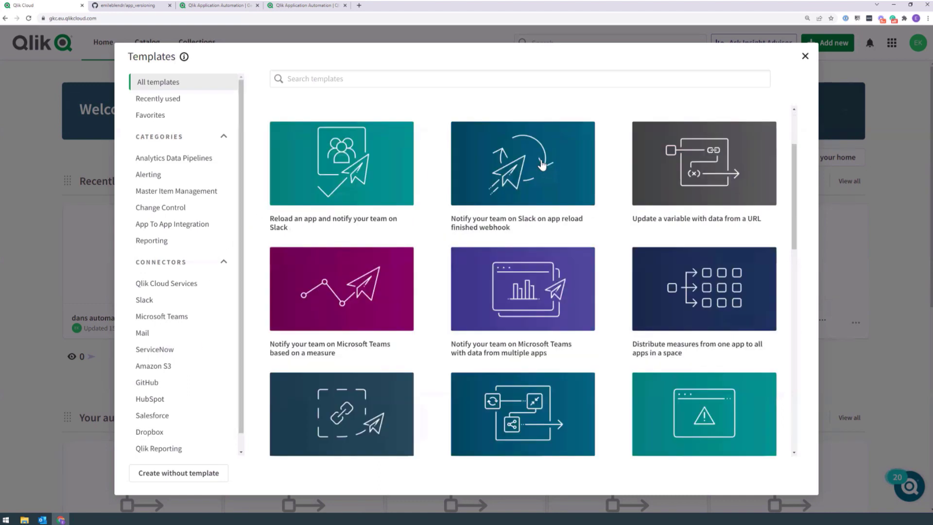
drag(794, 294, 794, 316)
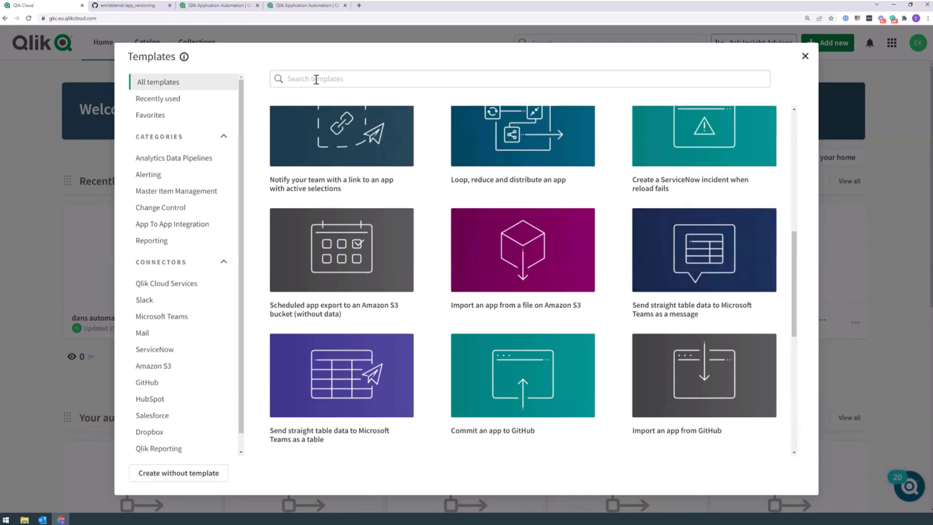
click(147, 383)
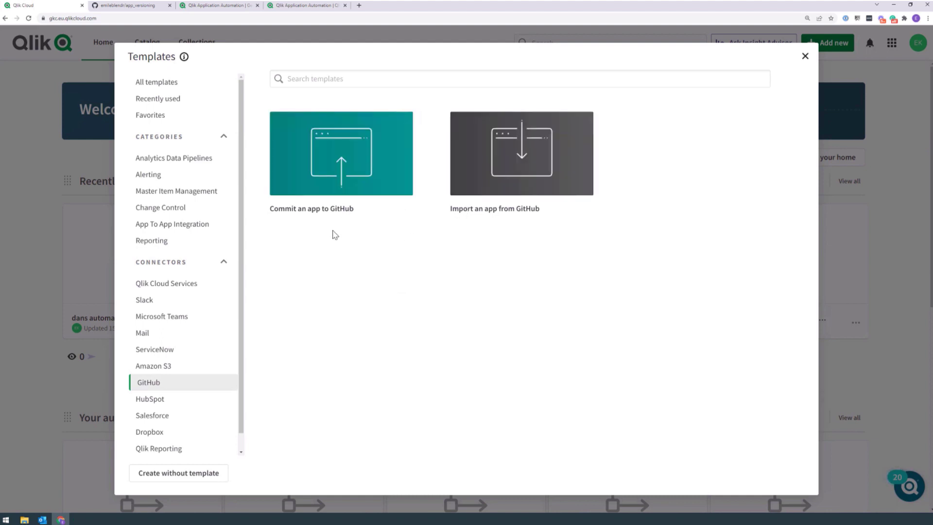
Step: View the Commit an app to GitHub template details and open its community article
mouse_move(292, 220)
click(332, 168)
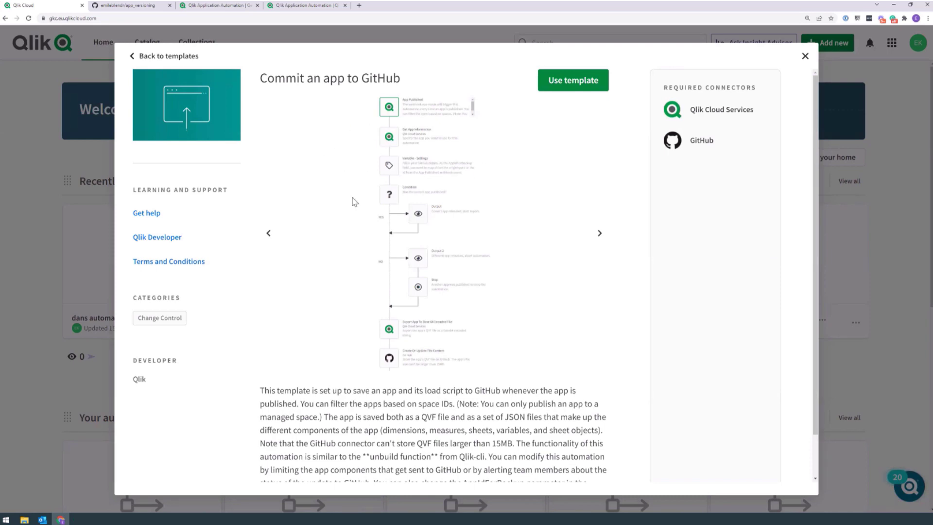
scroll(357, 206, down, 1)
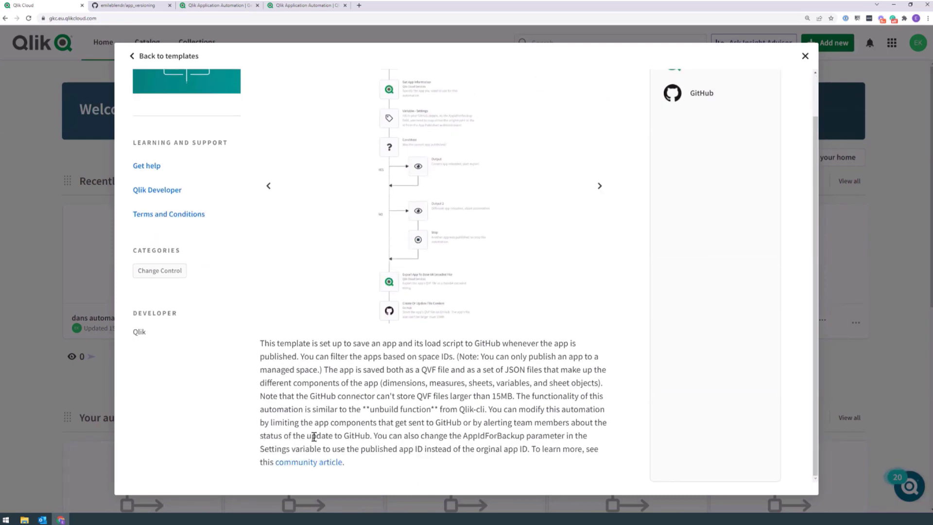
click(308, 463)
Step: Scroll through the CI/CD pipelines article, then close its tab with Ctrl+W
scroll(529, 262, down, 4)
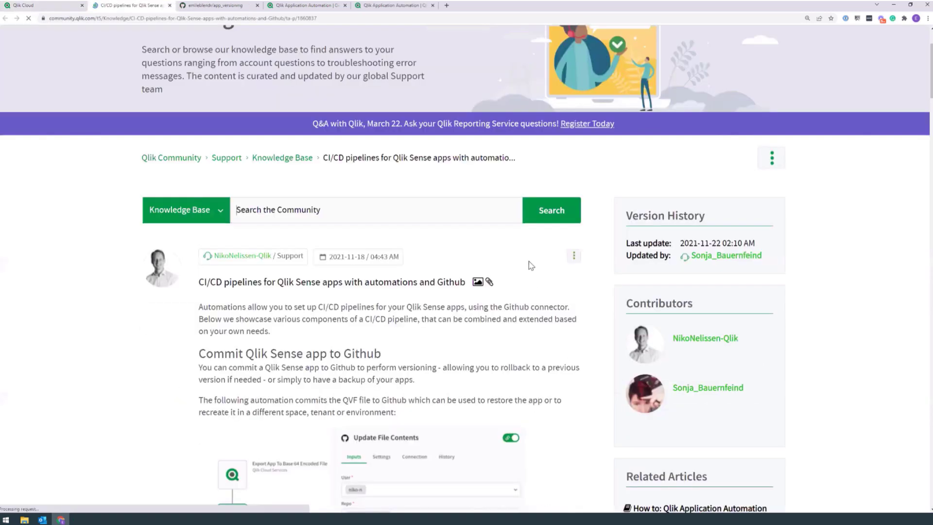
scroll(505, 264, down, 1)
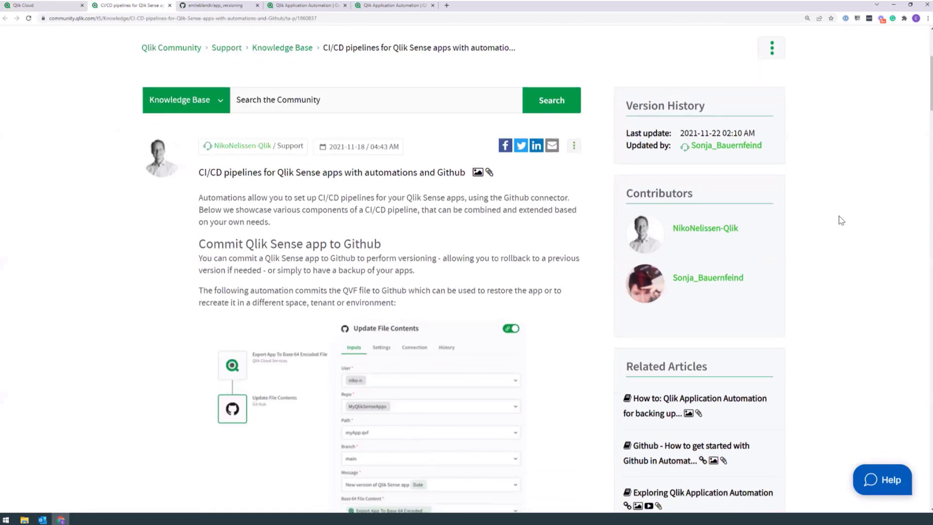
scroll(406, 282, down, 2)
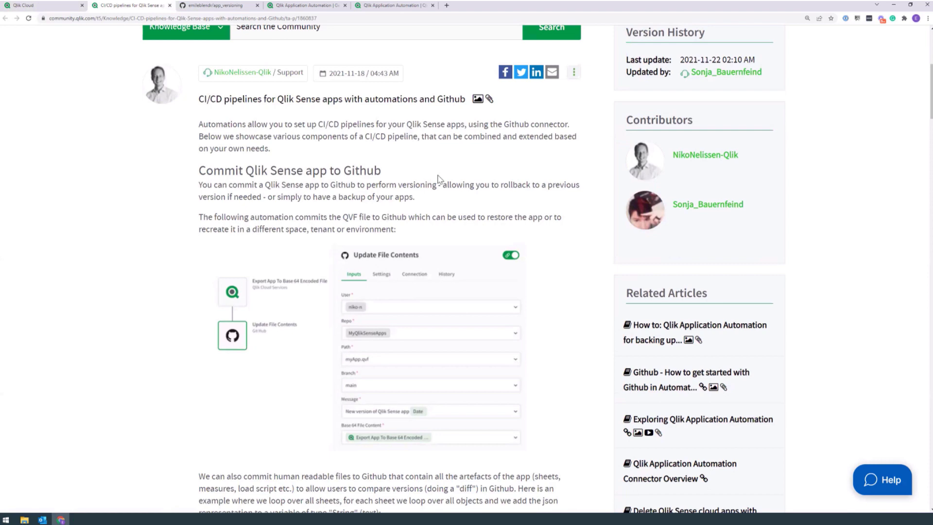
mouse_move(931, 89)
mouse_down()
mouse_move(918, 131)
mouse_move(910, 401)
mouse_move(930, 92)
mouse_up()
key(ctrl+w)
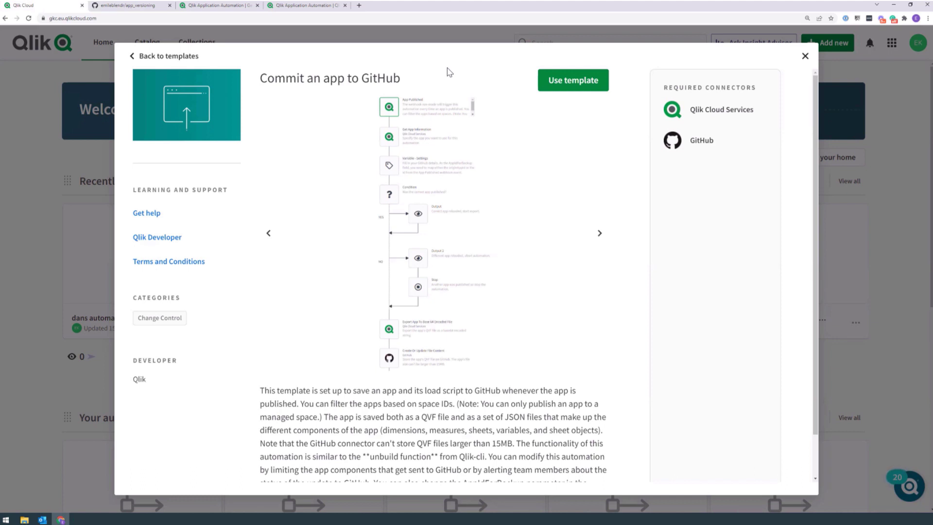
Step: Create an automation from the template and filter its trigger on the Retail sales by country space
click(554, 80)
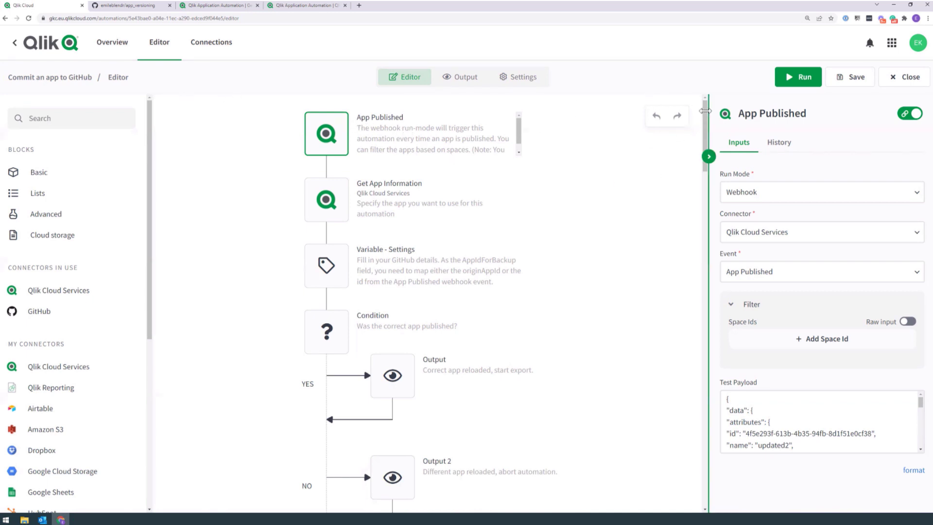
scroll(700, 141, down, 1)
drag(699, 141, 663, 108)
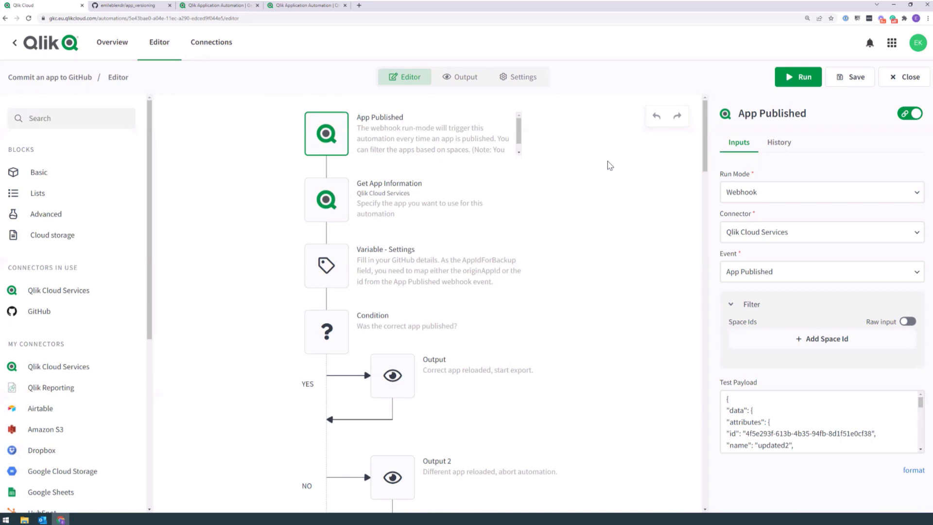
click(826, 338)
click(785, 356)
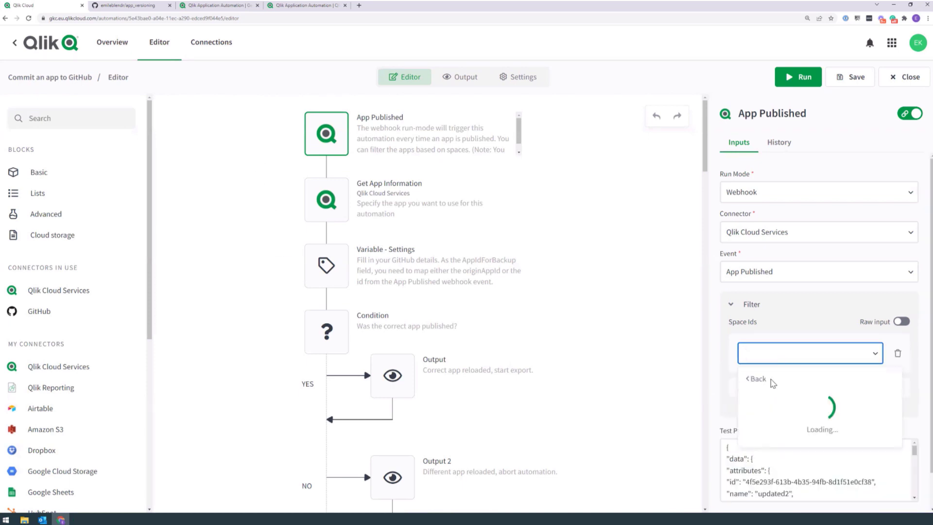
click(802, 474)
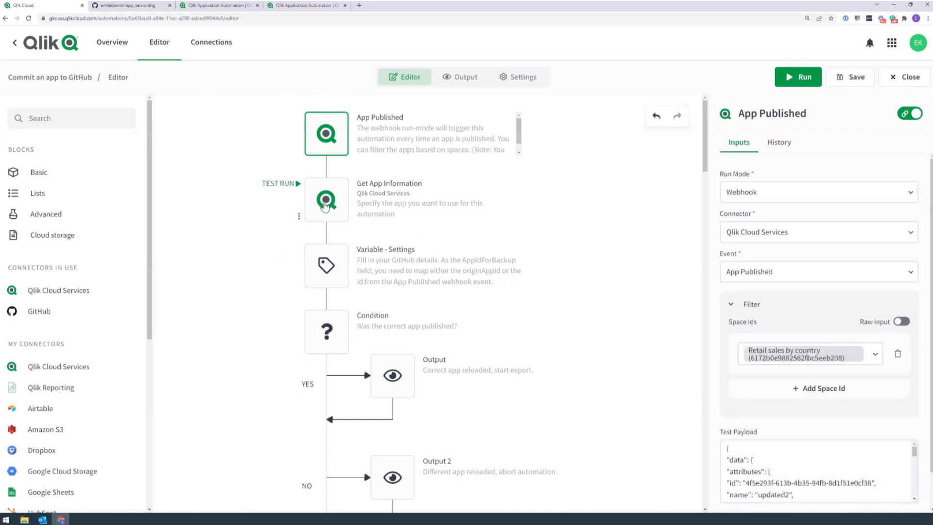
Step: Set the Get App Information block's App Id to Consumer Sales
click(330, 204)
click(734, 192)
click(743, 218)
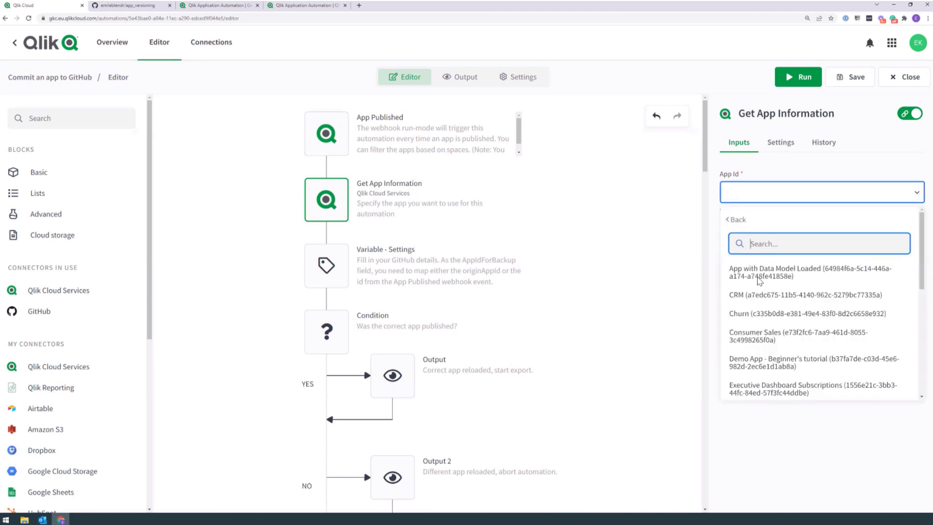
click(765, 340)
Step: Fill the GitHub variables: the GitHub user name, repo app_versioning, branch main
click(326, 265)
click(768, 303)
click(771, 384)
text(emileblendr)
click(771, 418)
click(768, 414)
text(app_versioning)
click(774, 447)
click(776, 440)
text(main)
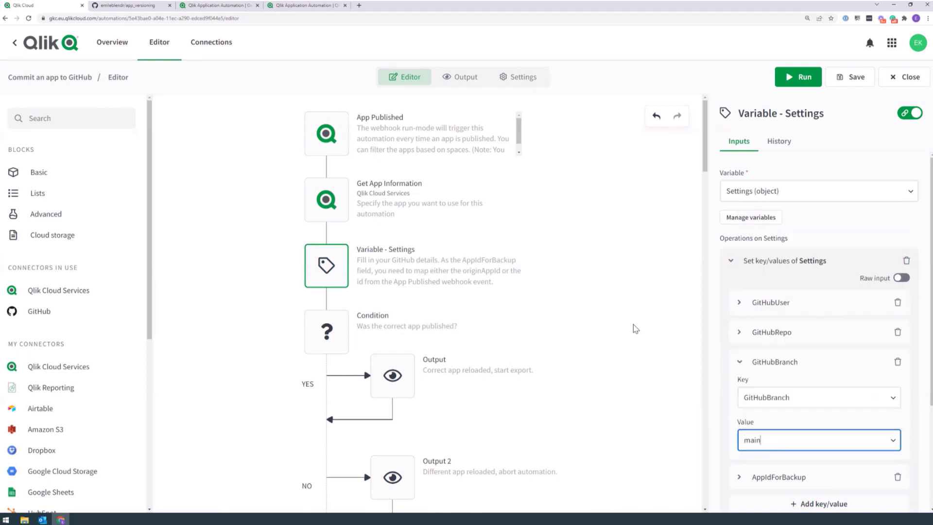
Step: Review the Condition block and connect a GitHub account to the Create Or Update File Content block
click(341, 328)
click(327, 199)
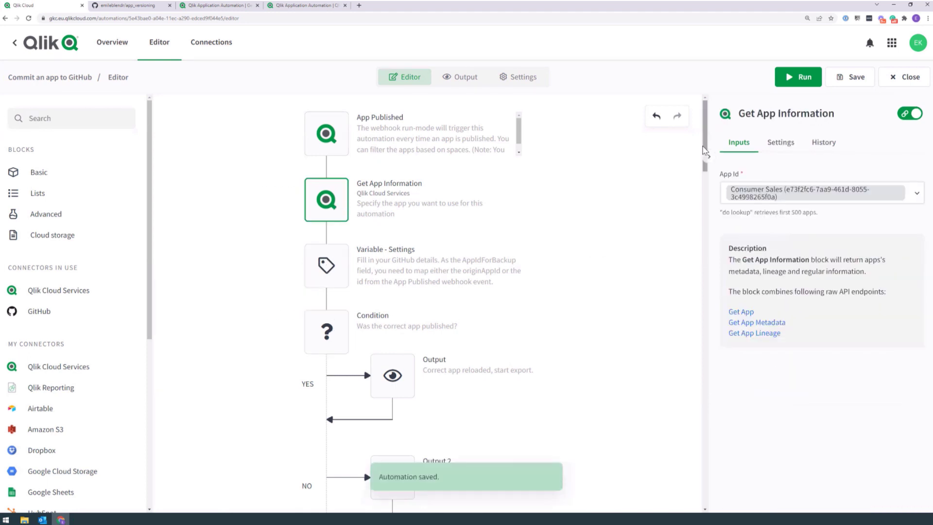
scroll(390, 275, down, 5)
click(390, 276)
click(830, 142)
click(819, 195)
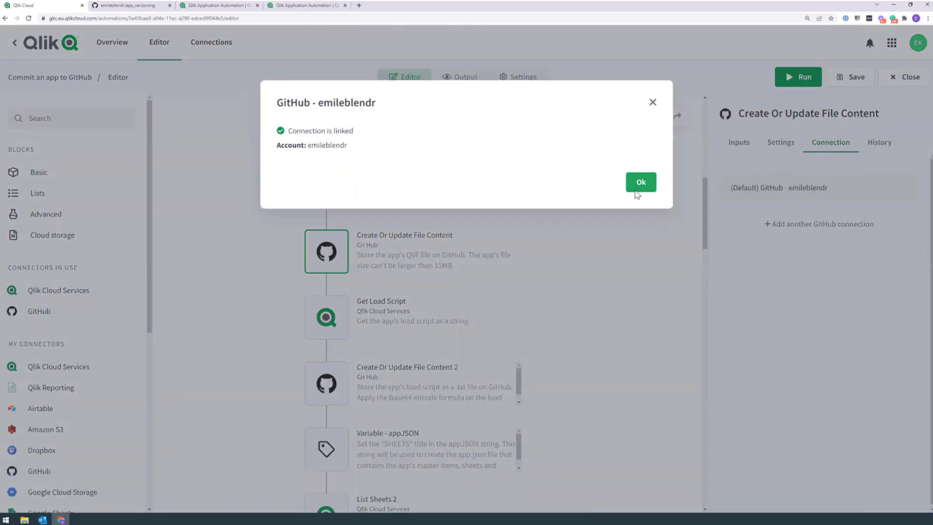
click(640, 183)
drag(704, 223, 703, 152)
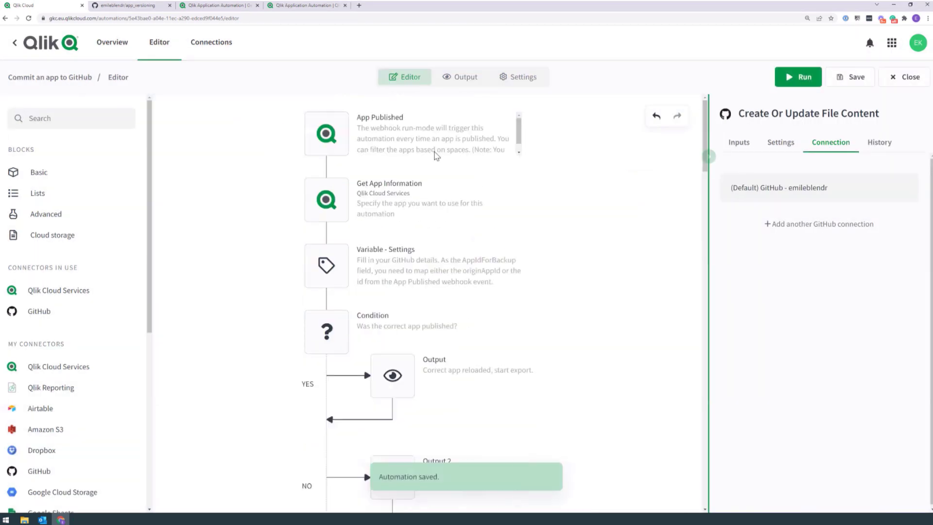
click(326, 134)
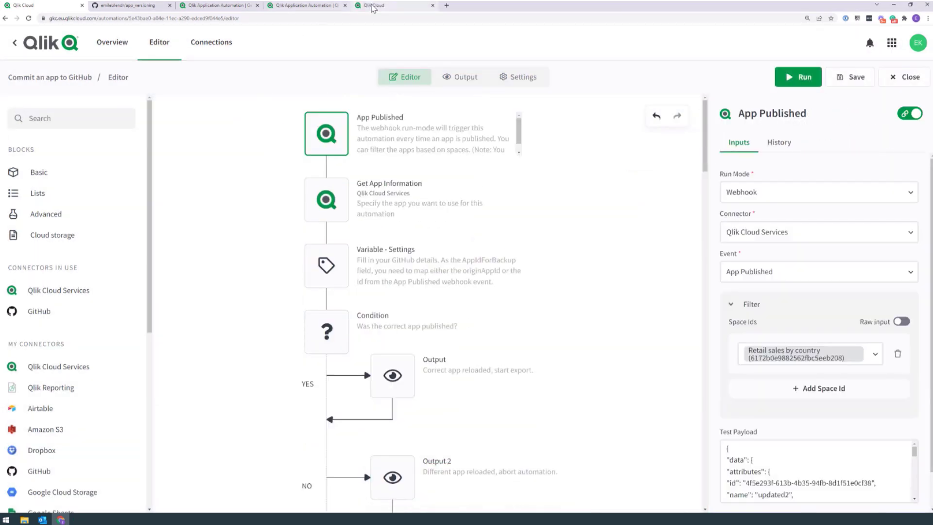
Step: Reorder the Qlik Cloud tab, open Consumer Sales, then return home and open its card menu
drag(361, 9, 196, 8)
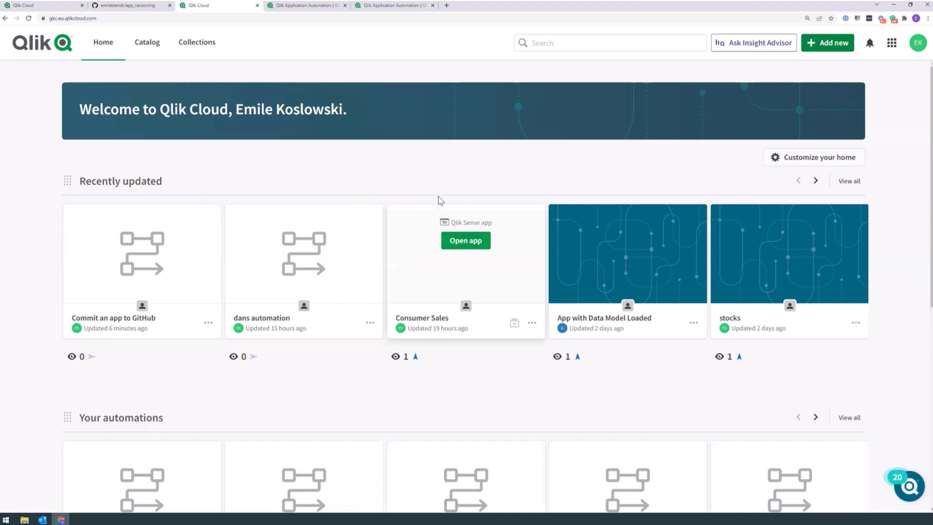
mouse_move(473, 241)
click(465, 240)
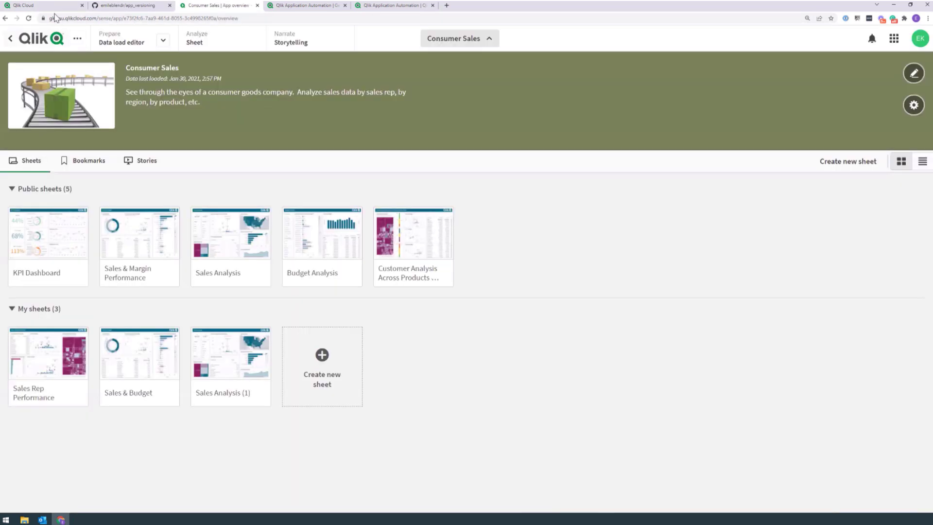
click(53, 8)
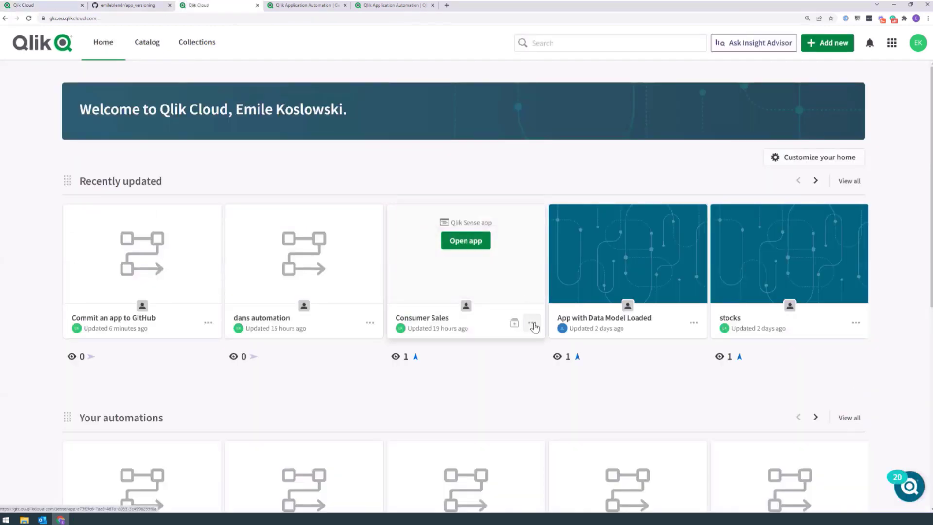
click(533, 323)
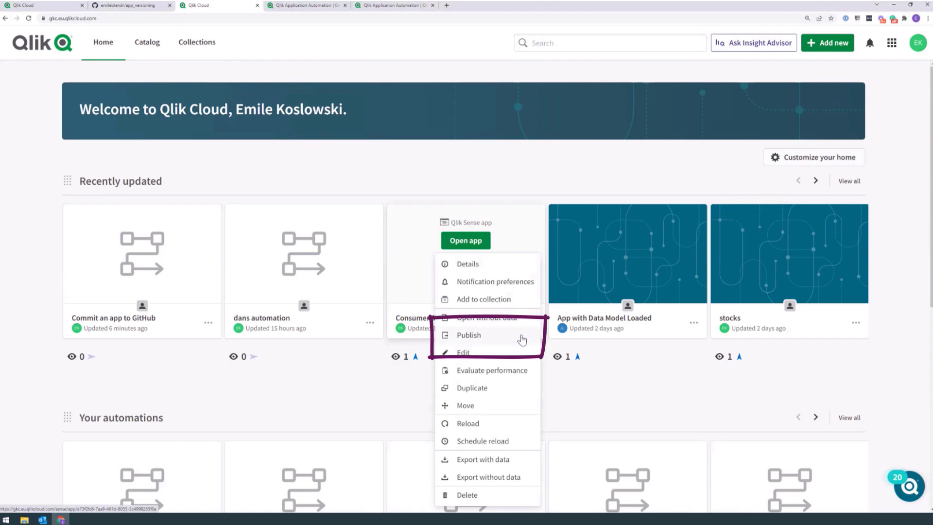
Step: Publish Consumer Sales to the Retail sales by country space
click(519, 337)
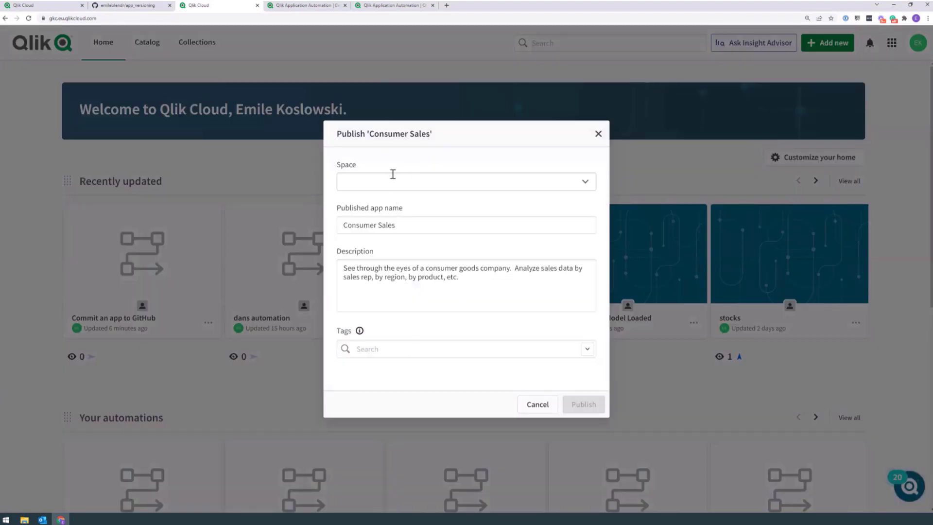
click(584, 185)
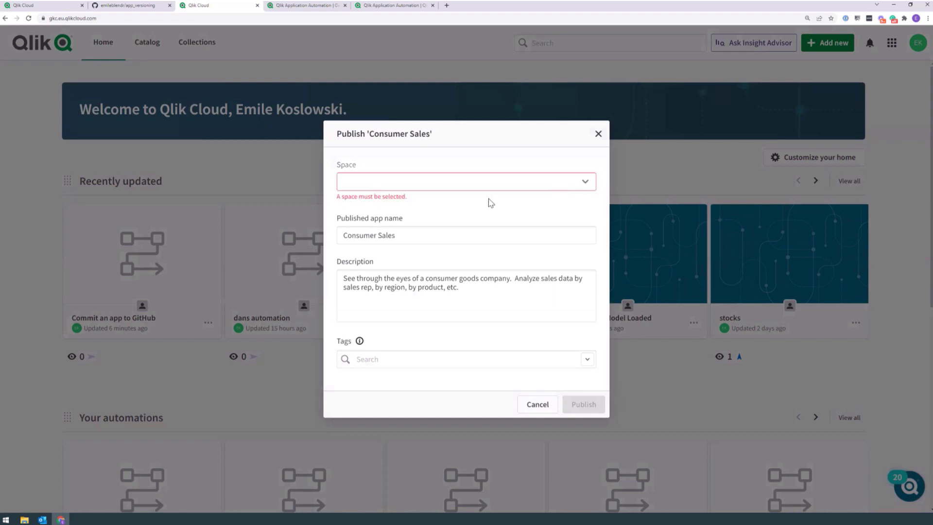
click(585, 181)
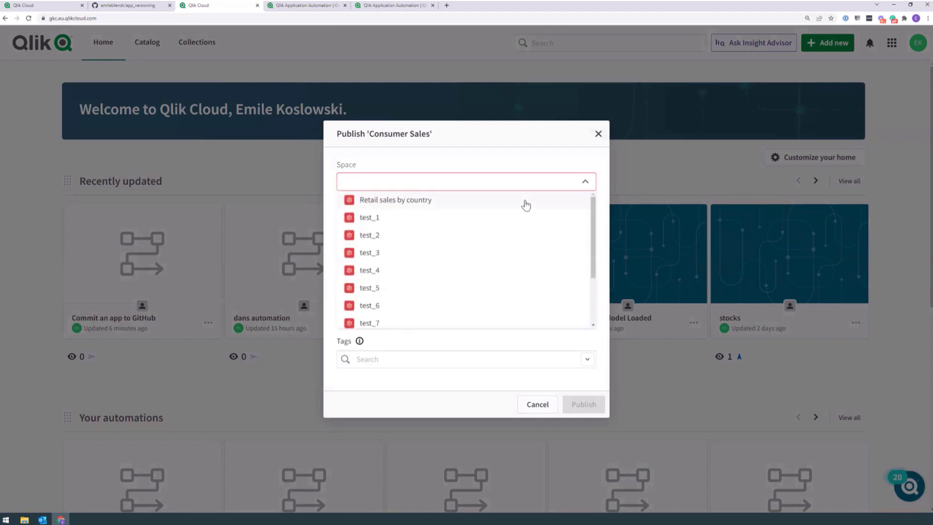
click(526, 205)
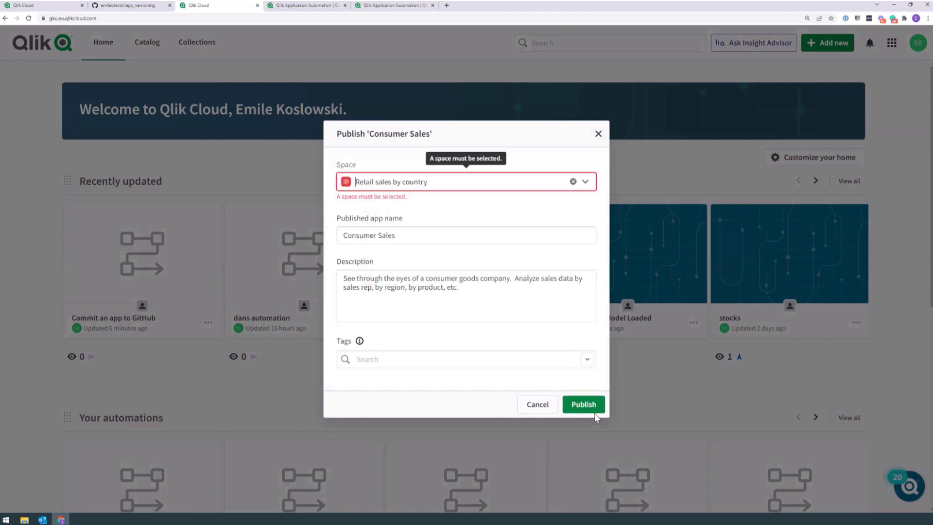
click(585, 403)
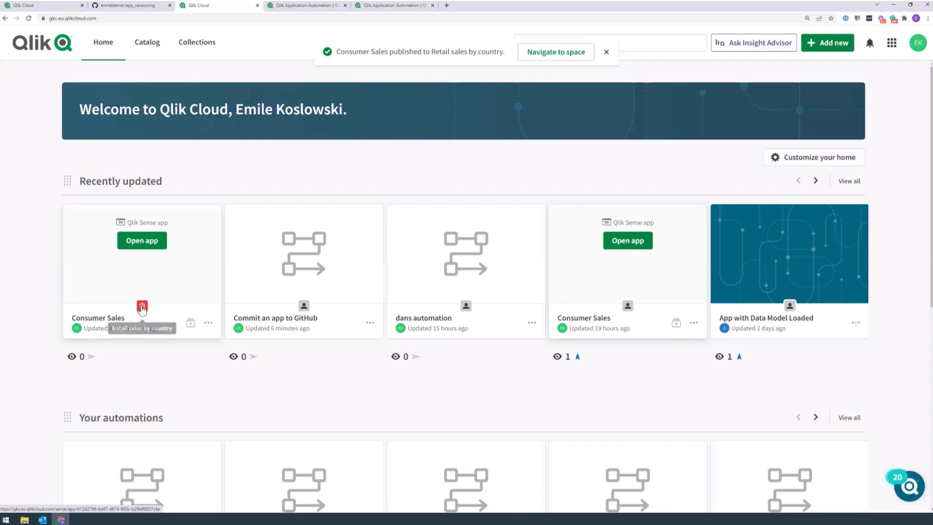
click(129, 6)
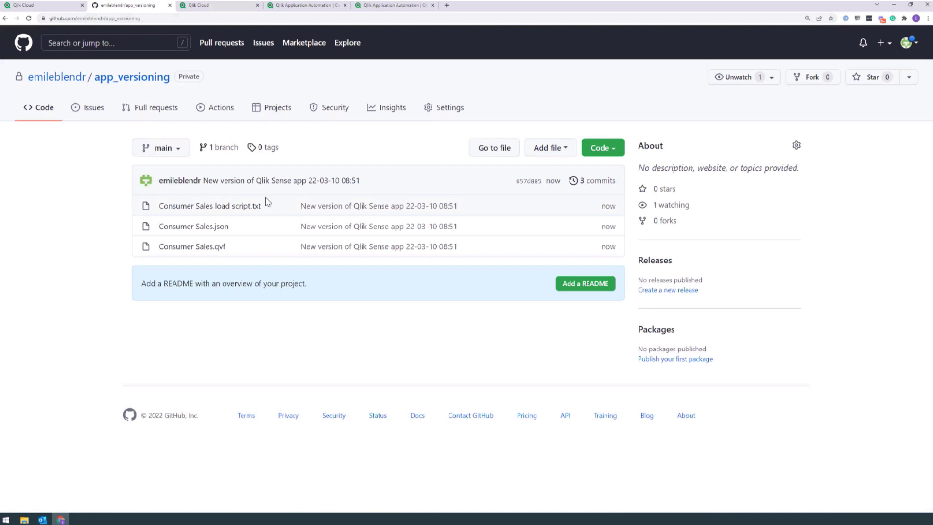
Step: Inspect the committed Consumer Sales load script file in the app_versioning repo
click(253, 206)
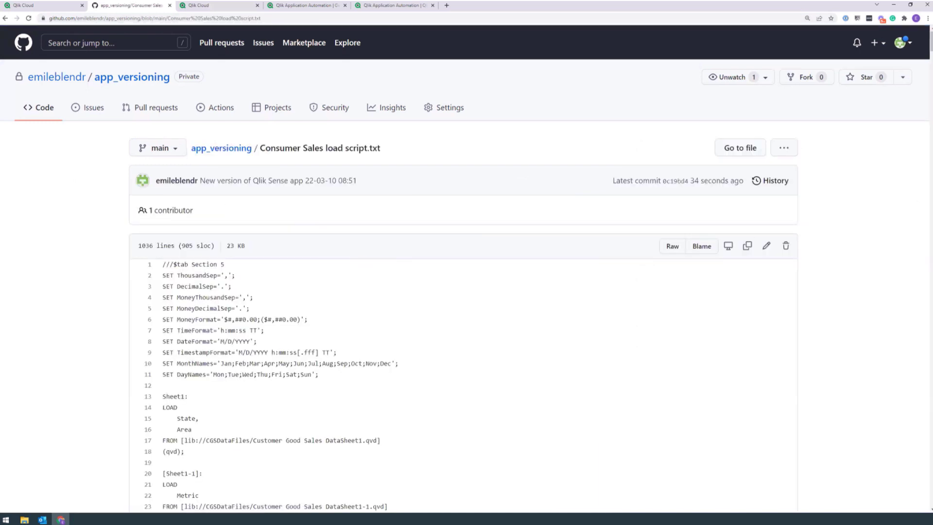
scroll(814, 70, down, 3)
scroll(814, 71, up, 3)
key(alt+Left)
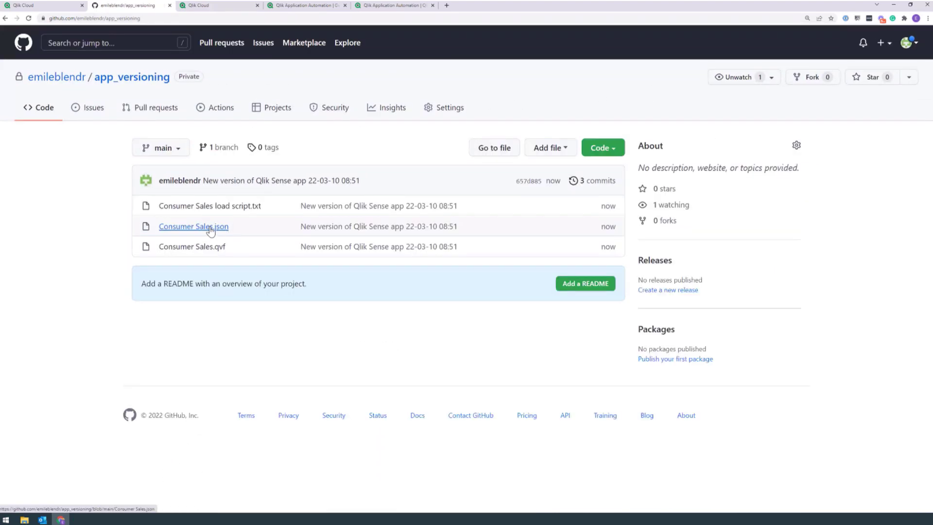
Step: Inspect Consumer Sales.json, marking its SHEETS section, then open the published Consumer Sales app
click(219, 227)
drag(163, 276, 186, 276)
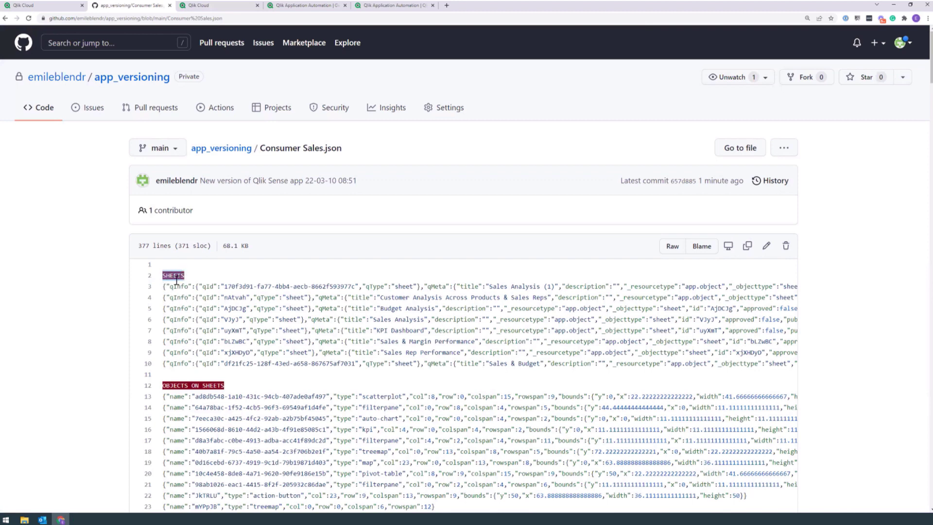
drag(169, 291, 202, 352)
scroll(194, 311, down, 3)
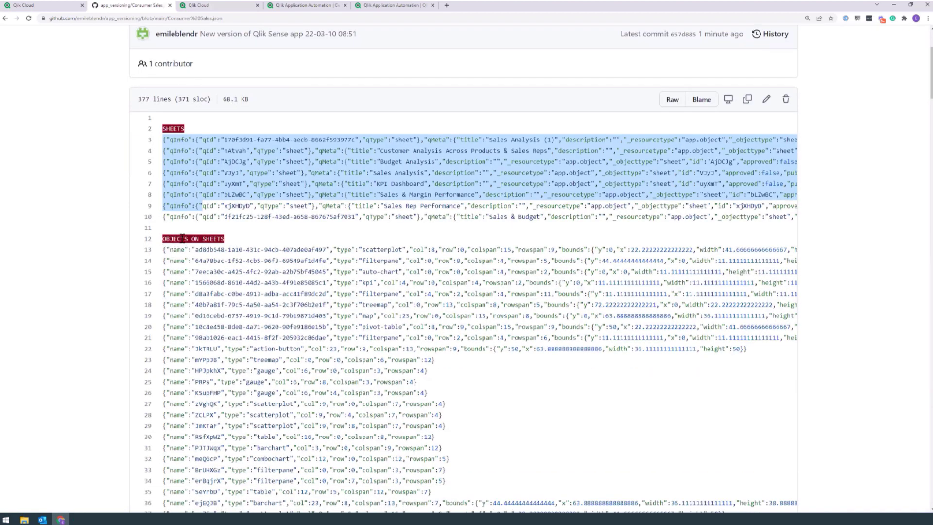
scroll(184, 241, down, 1)
scroll(184, 234, down, 7)
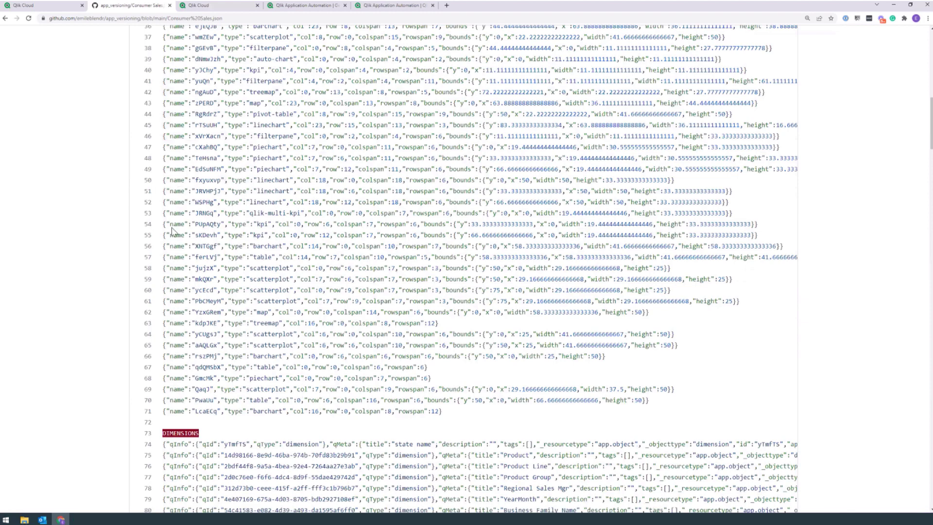
scroll(219, 350, down, 9)
scroll(591, 282, up, 5)
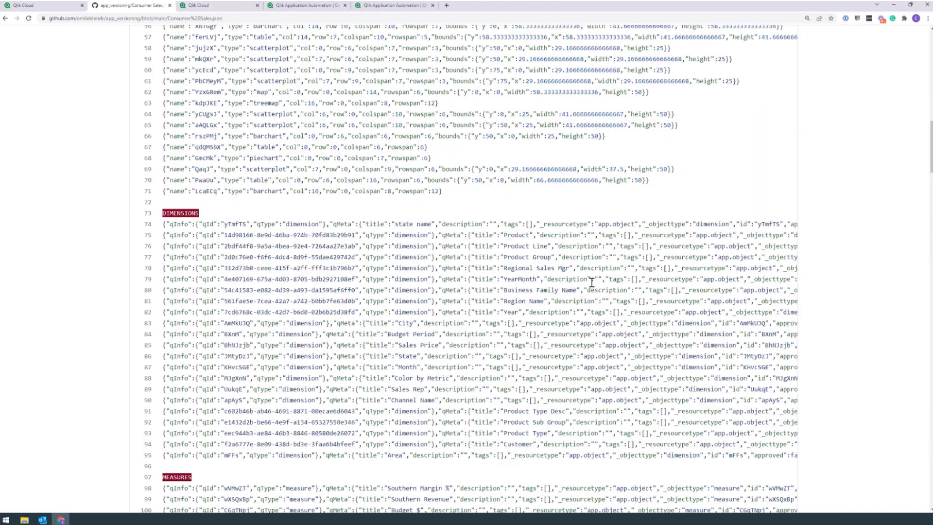
scroll(591, 282, up, 15)
click(88, 251)
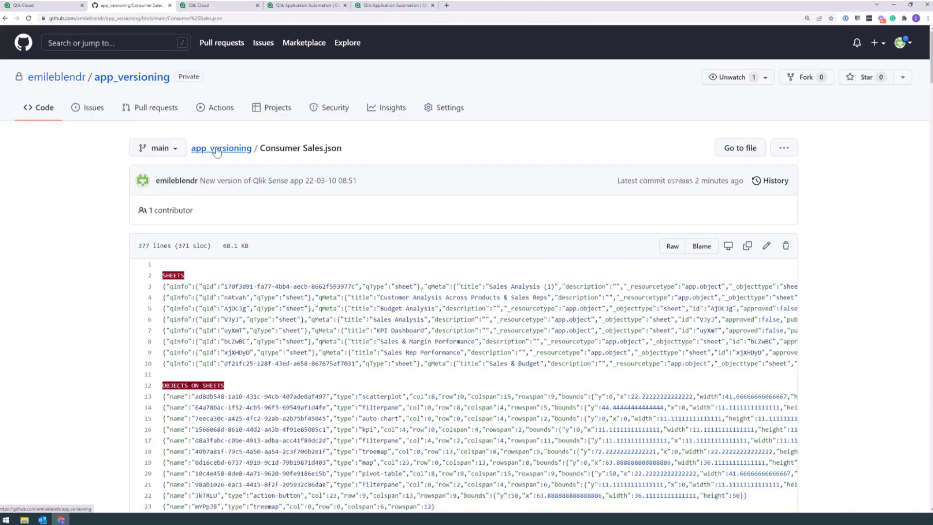
click(216, 150)
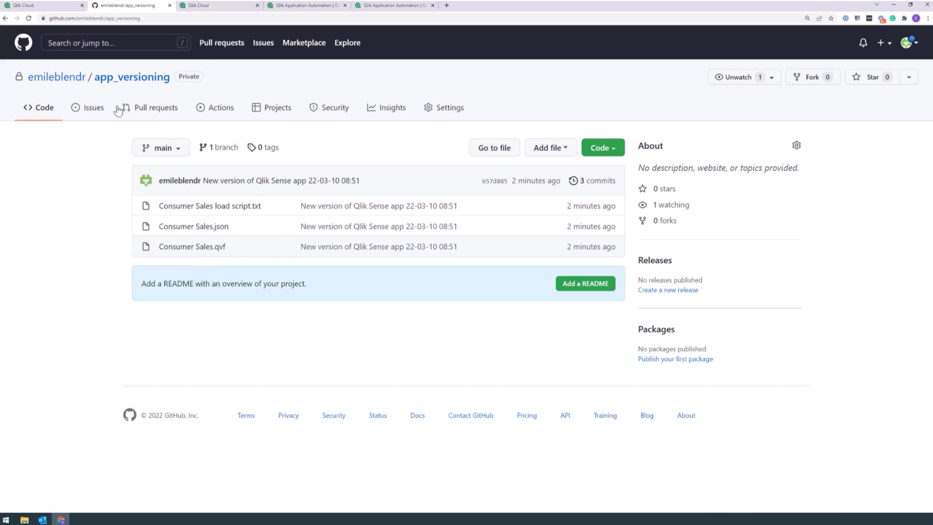
click(209, 5)
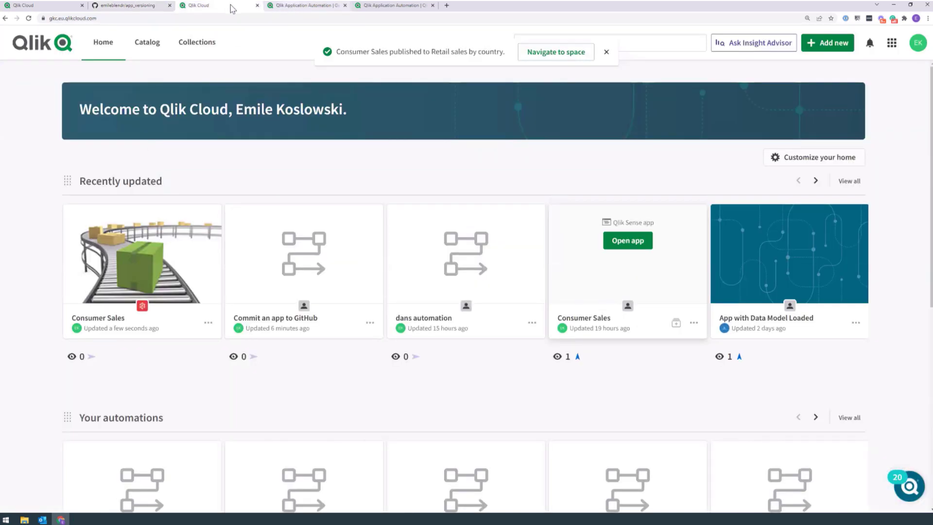
click(576, 326)
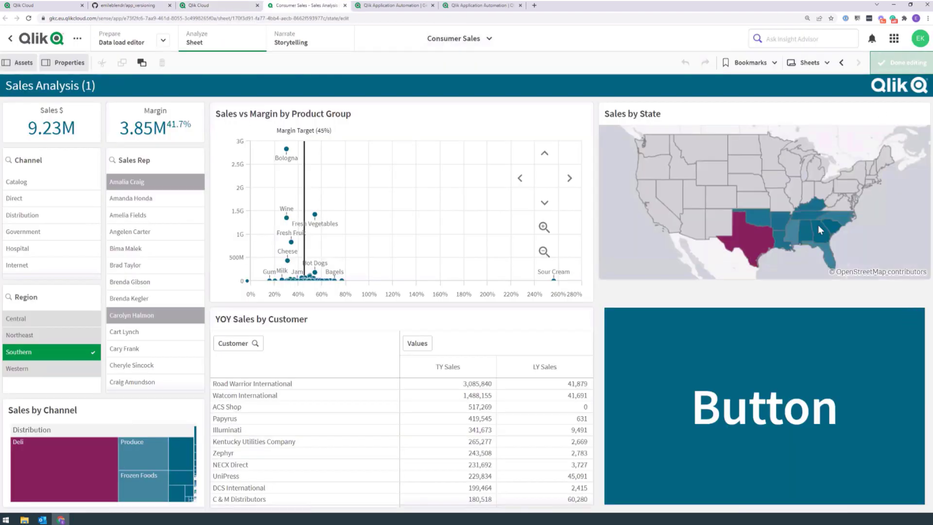
Step: Delete the Button object from the Sales Analysis (1) sheet and finish editing
right_click(775, 338)
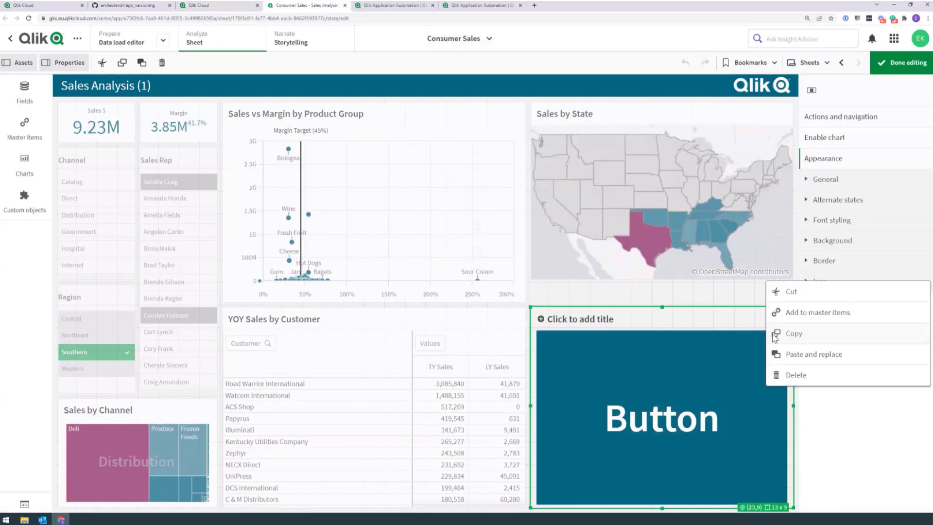
click(787, 376)
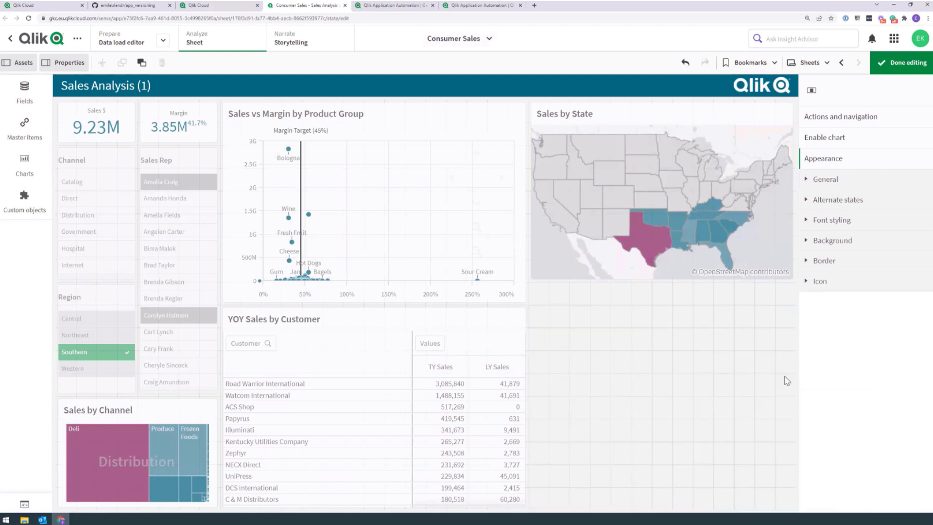
click(903, 62)
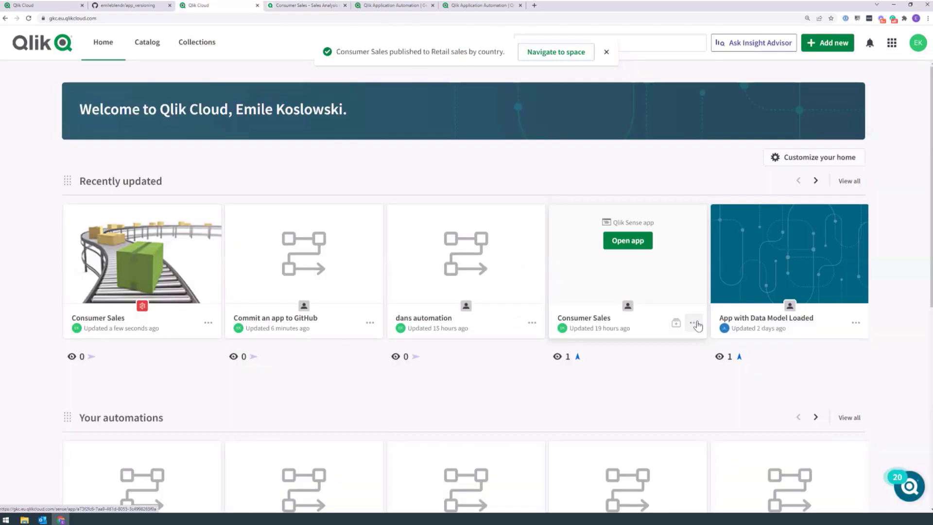
Step: Republish Consumer Sales to its published copy
click(693, 322)
click(620, 333)
click(347, 242)
click(586, 409)
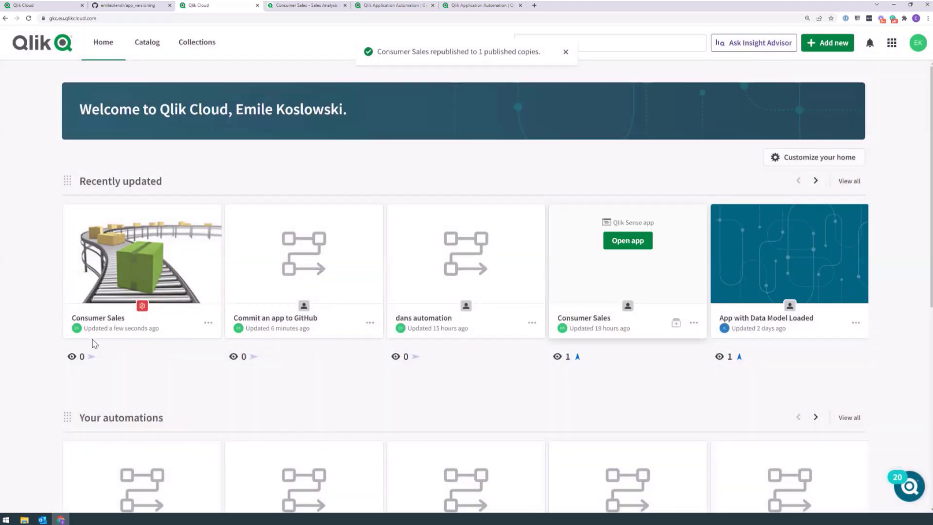
key(ctrl+shift+Tab)
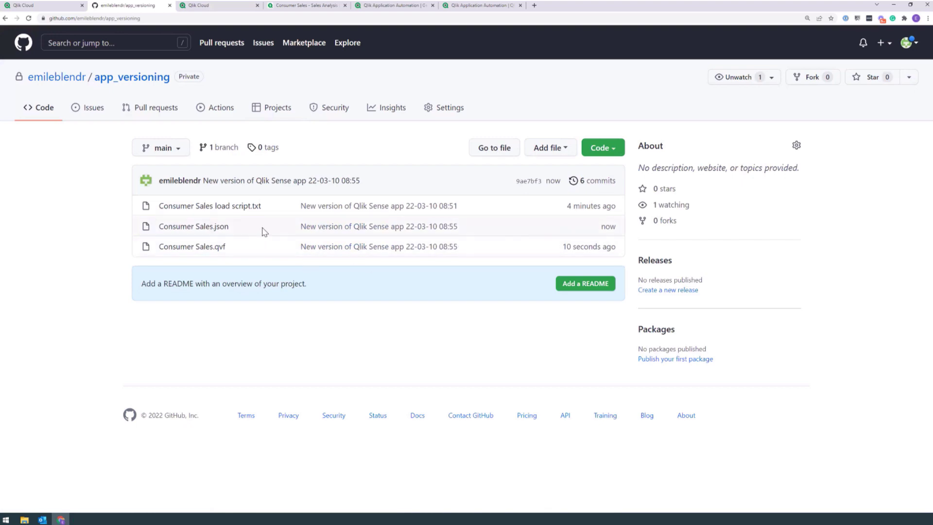
Step: View the 08:55 'New version of Qlik Sense app' commit diff in Consumer Sales.json history
click(193, 227)
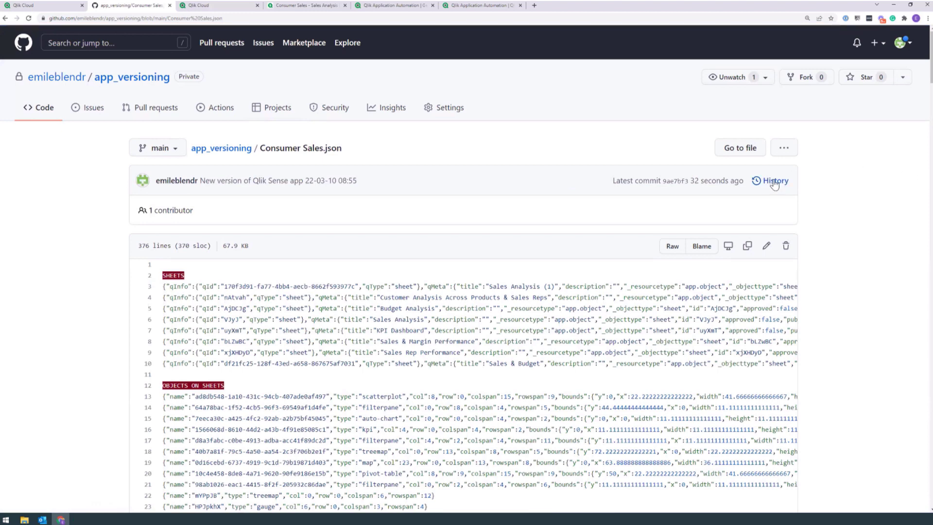
click(767, 184)
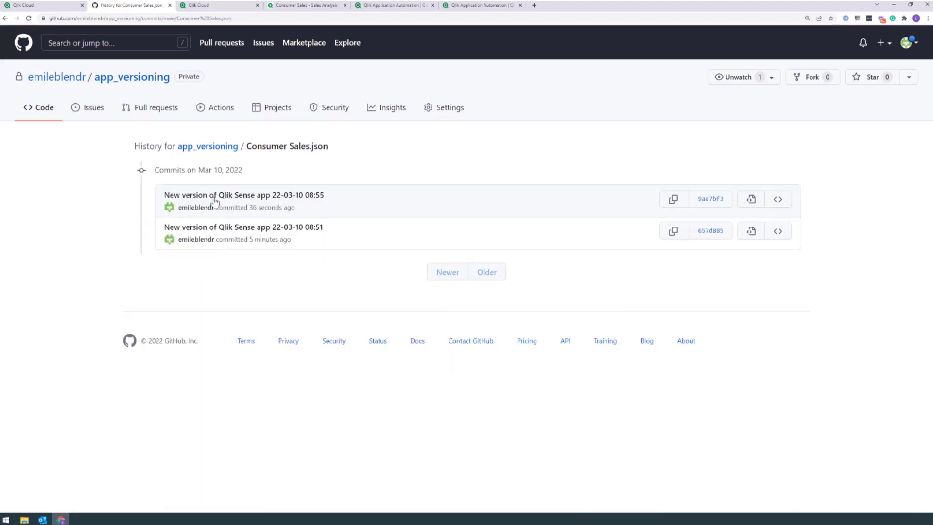
click(312, 195)
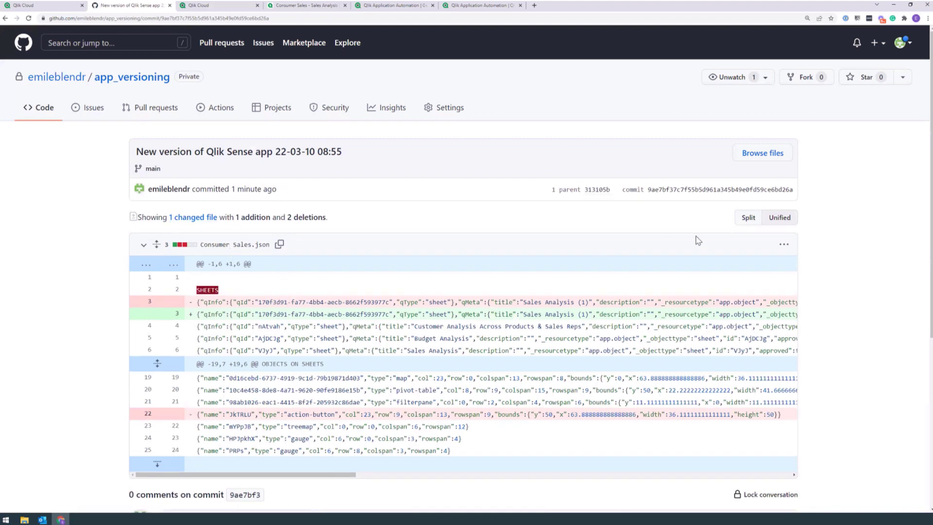
scroll(582, 241, down, 1)
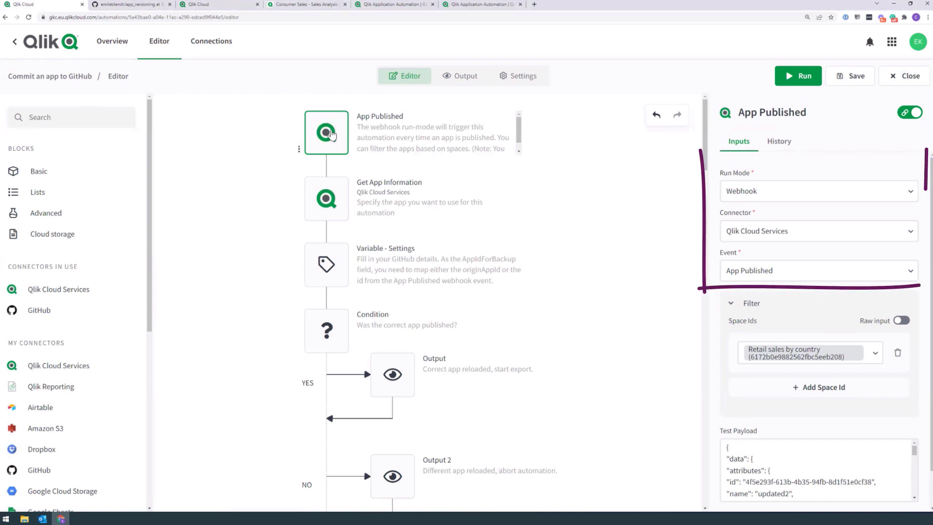
click(751, 197)
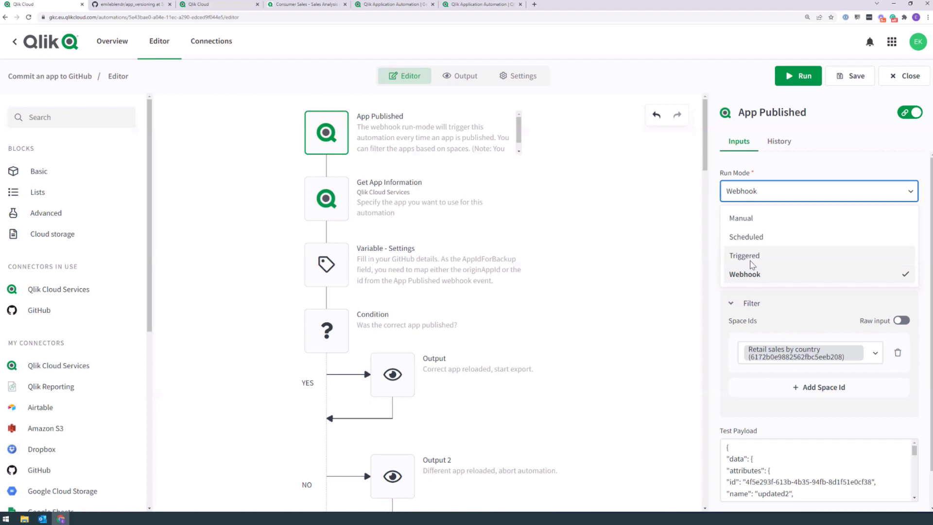
click(686, 254)
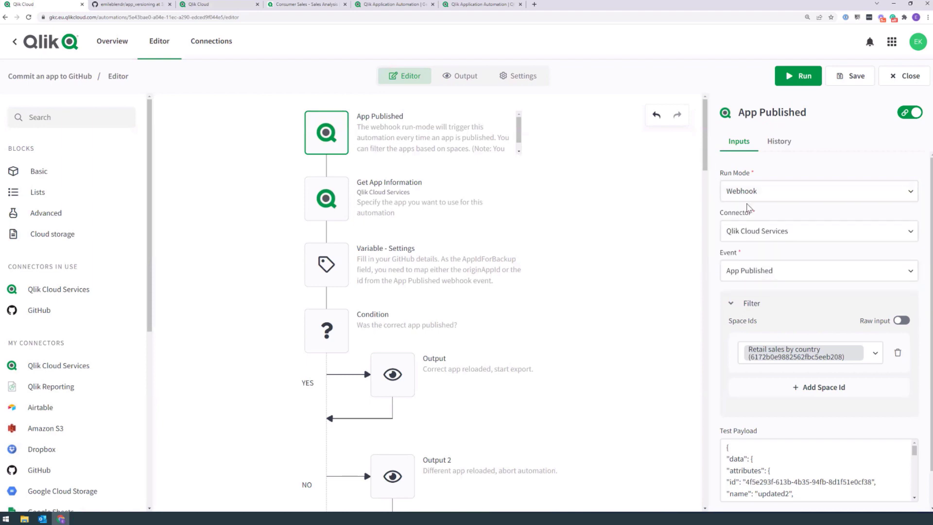
click(753, 234)
click(758, 286)
click(743, 272)
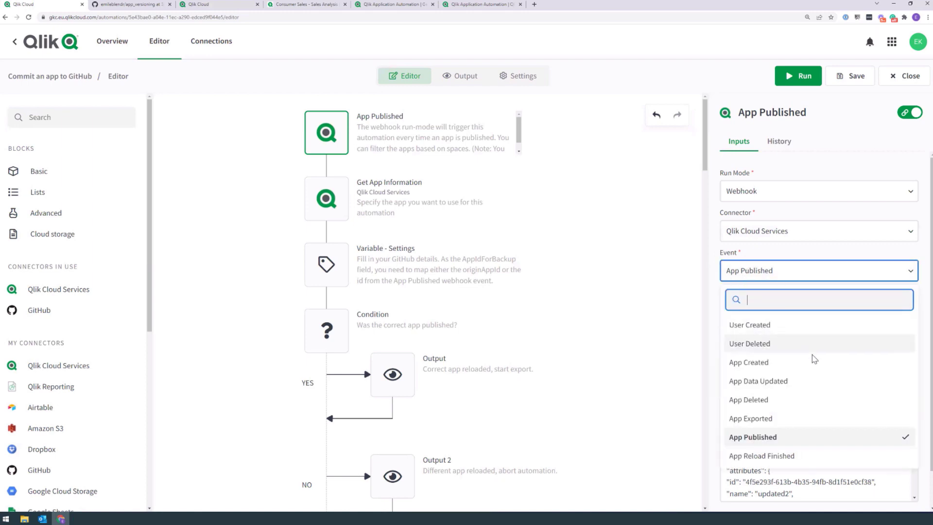
click(664, 383)
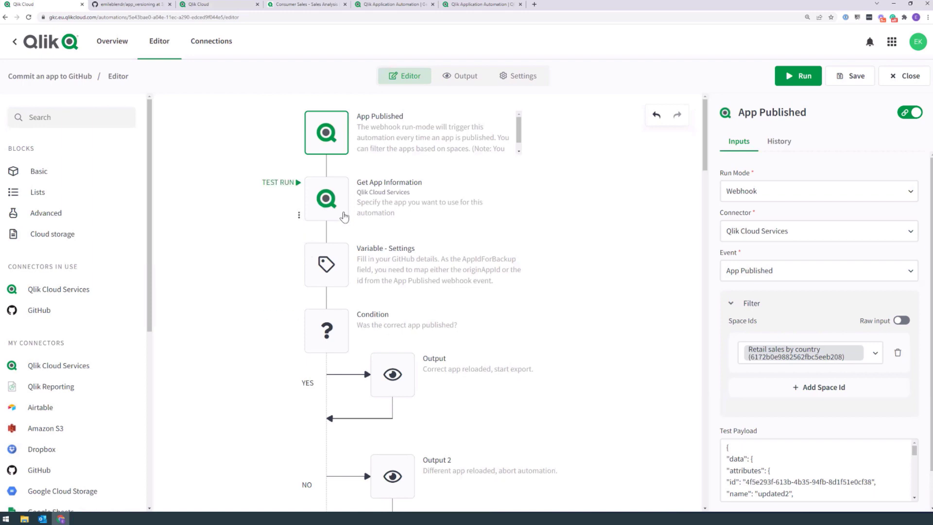
scroll(428, 301, down, 1)
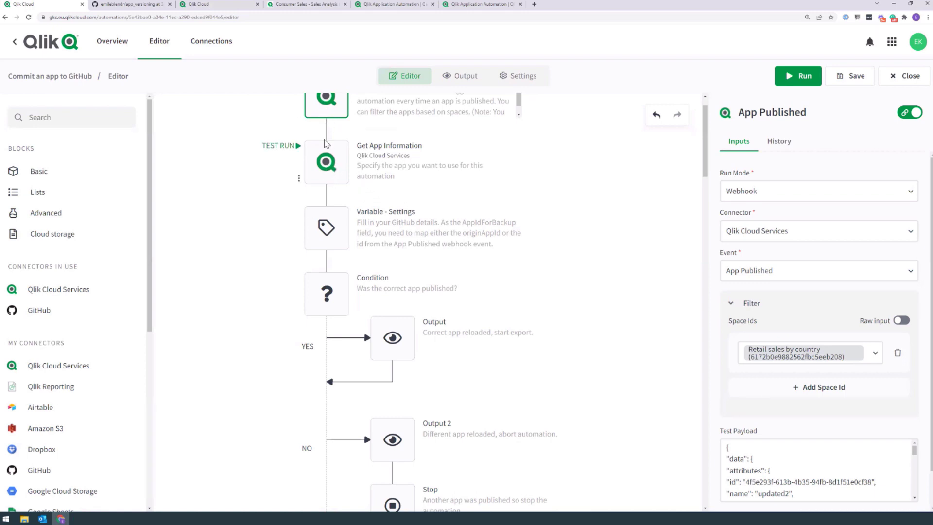
Step: Review the Get App Information comment and reset App Id to the Consumer Sales app
click(329, 155)
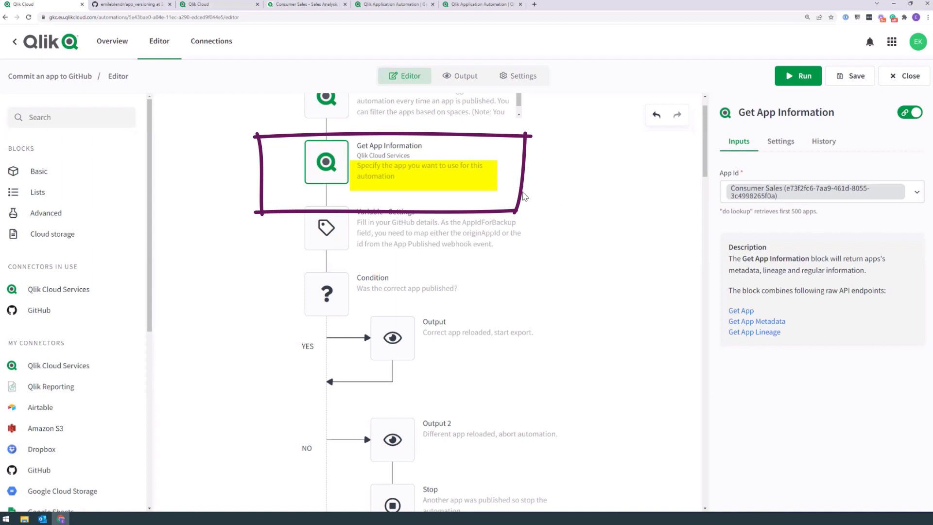
right_click(323, 160)
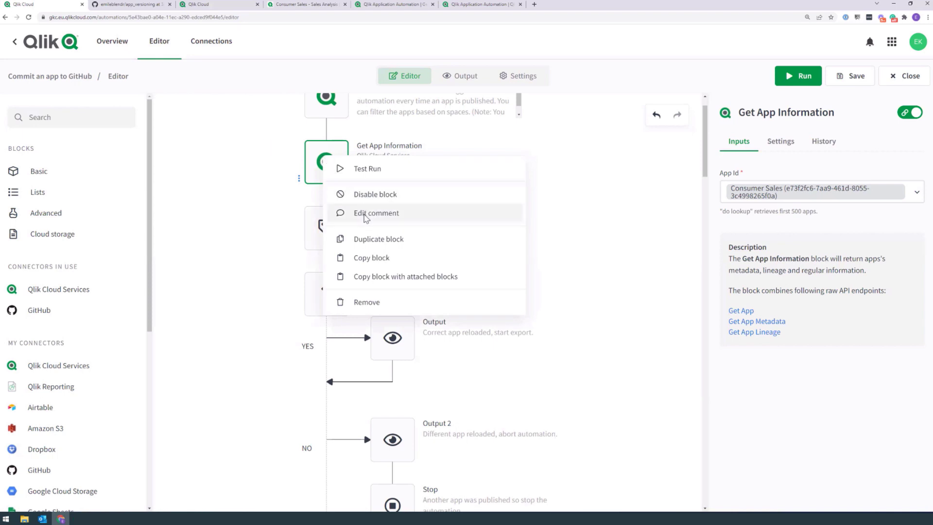
click(364, 216)
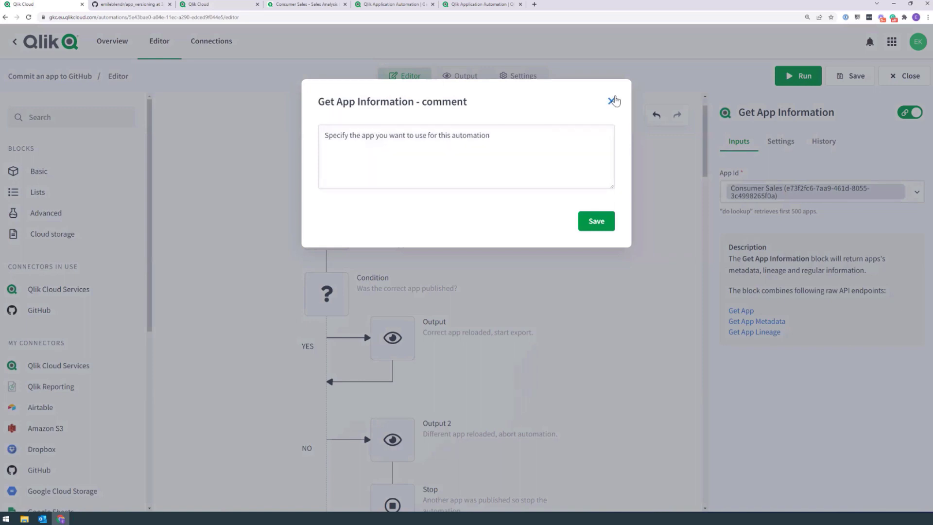
click(611, 101)
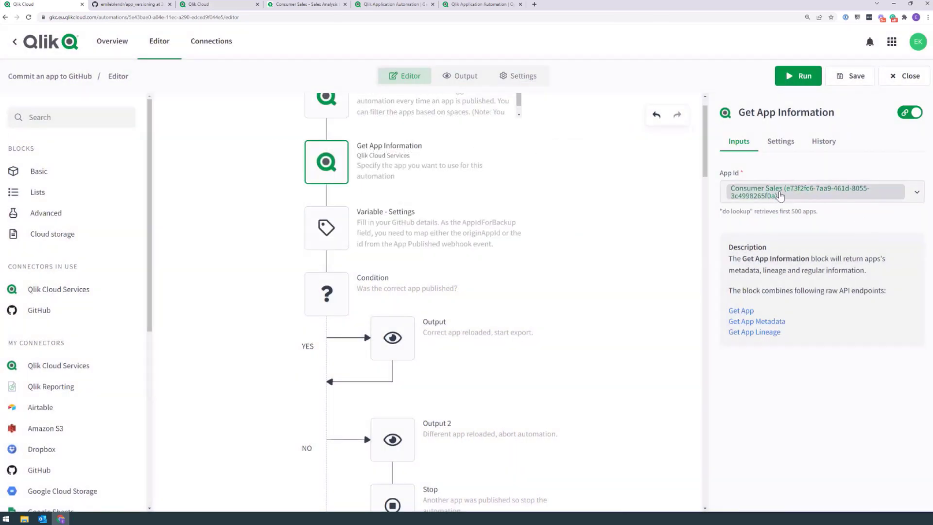
click(838, 195)
click(750, 218)
click(762, 193)
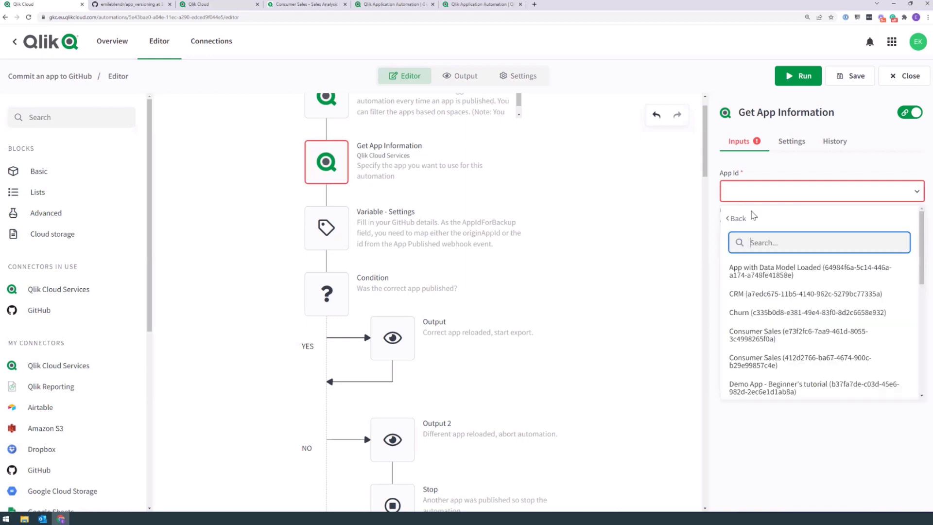
click(759, 335)
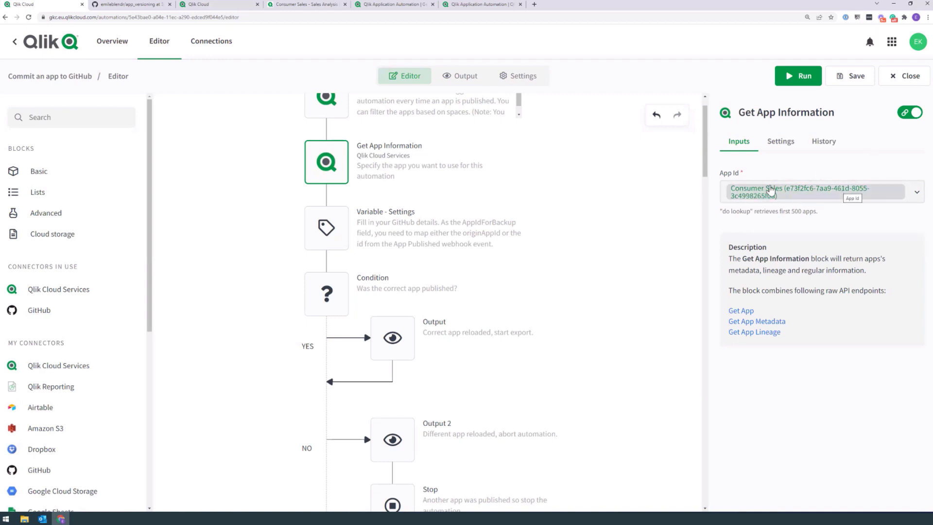
Step: Replace App Id with the plain text 'consumer sales' and run the automation
click(748, 193)
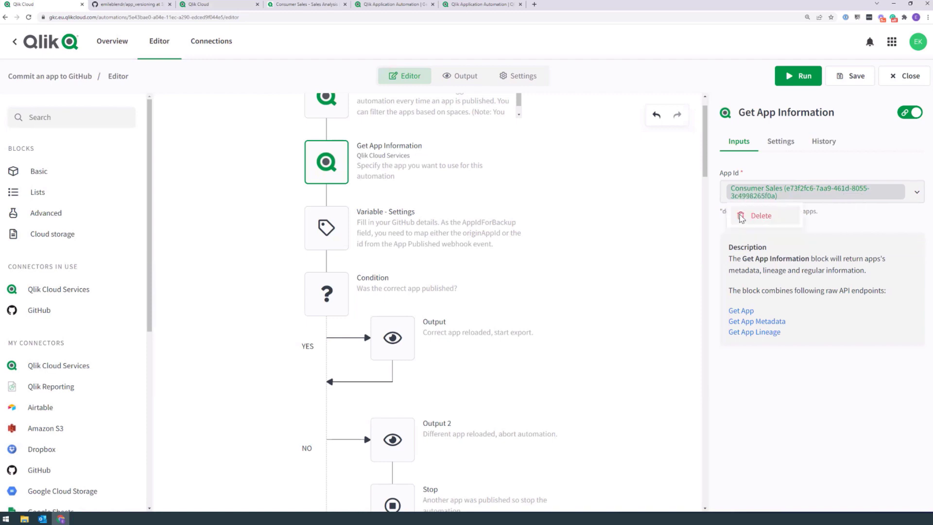
click(742, 218)
click(734, 191)
text(consumer sales)
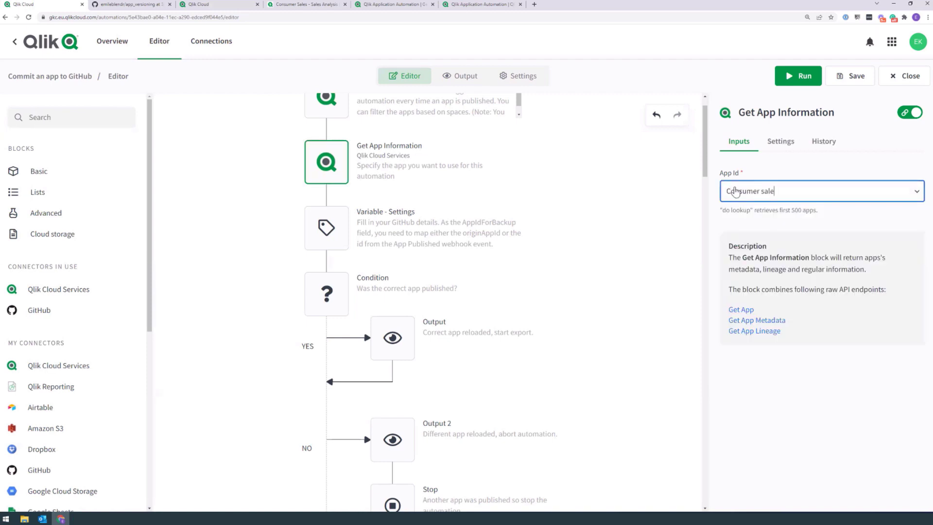
click(798, 76)
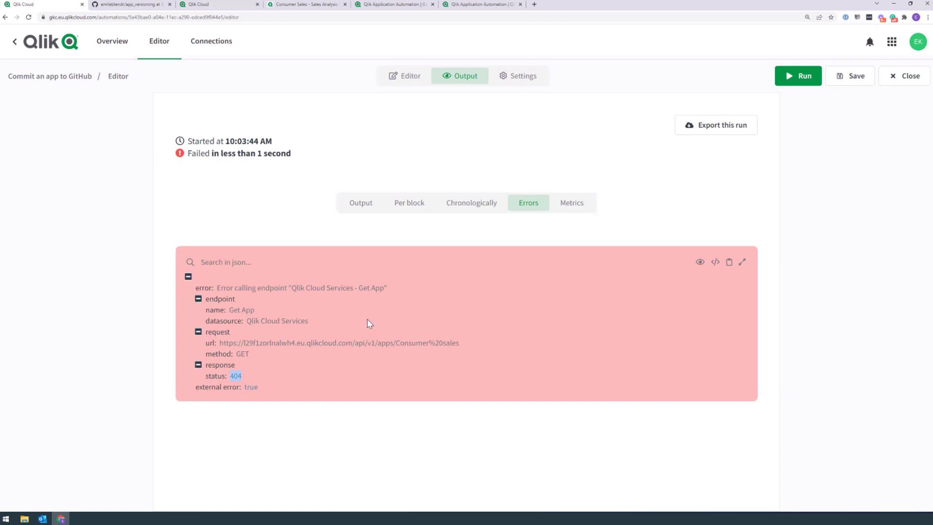
Step: Review the failed run's Get App Information error in the Chronologically and Per block views, then return to the editor
double_click(242, 353)
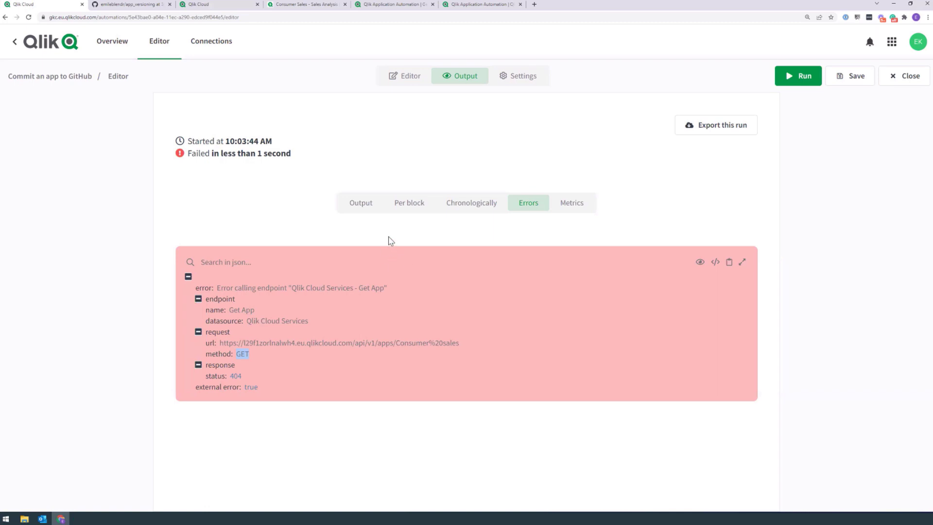
click(469, 208)
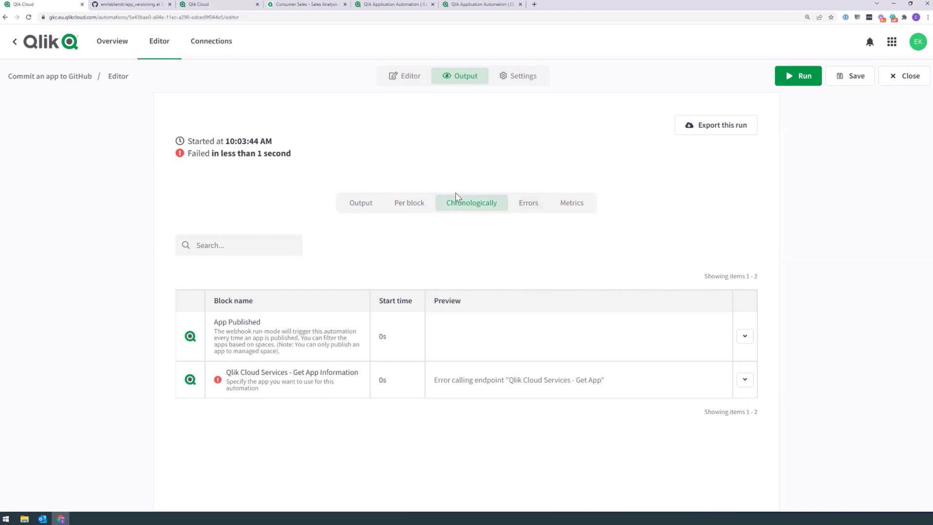
click(408, 209)
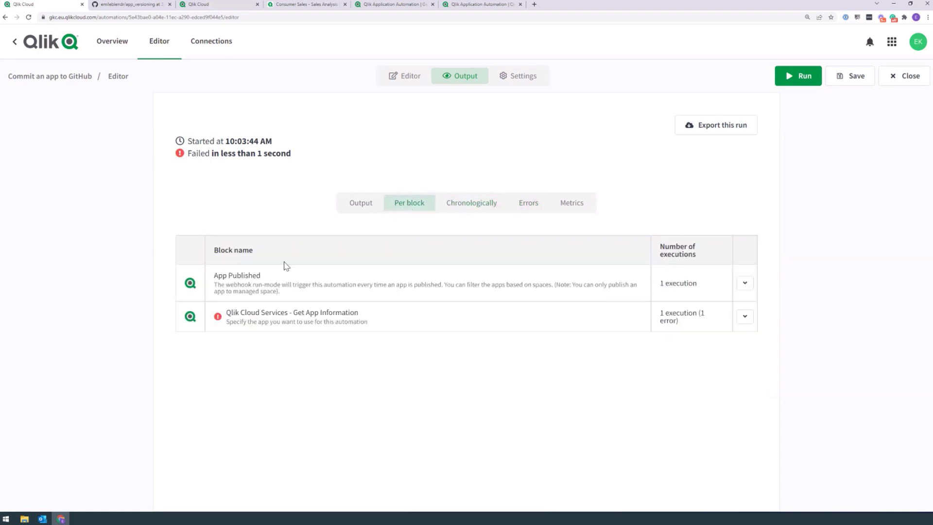
click(274, 316)
scroll(756, 250, down, 5)
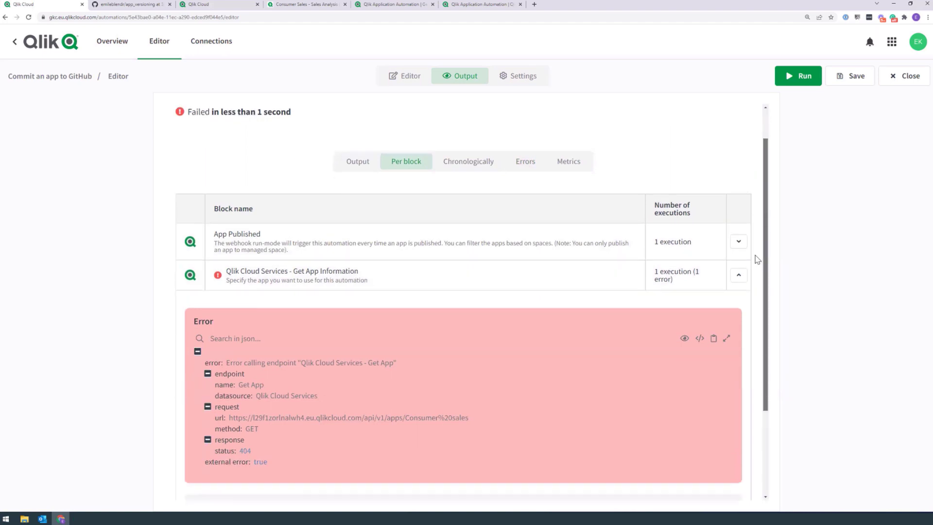
click(397, 77)
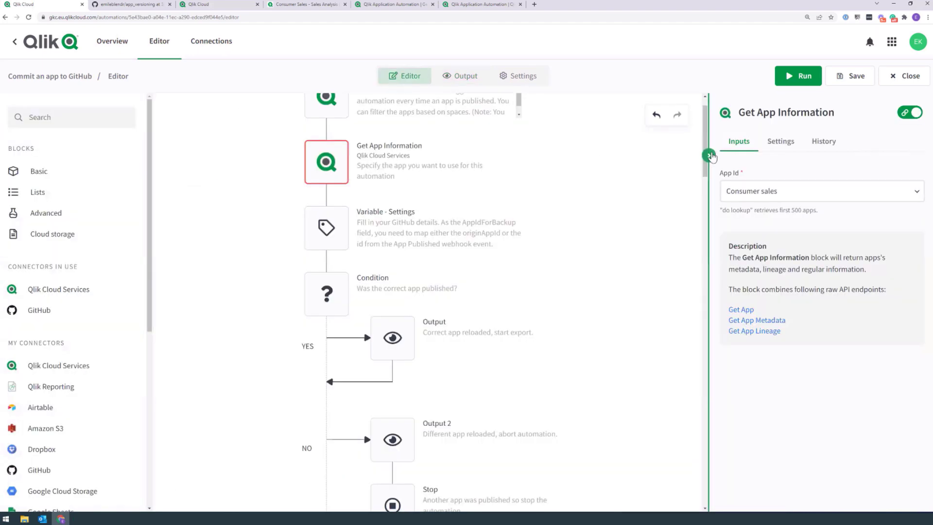
Step: Clear the typed name from App Id and search the app lookup for 'consumer'
scroll(612, 146, up, 1)
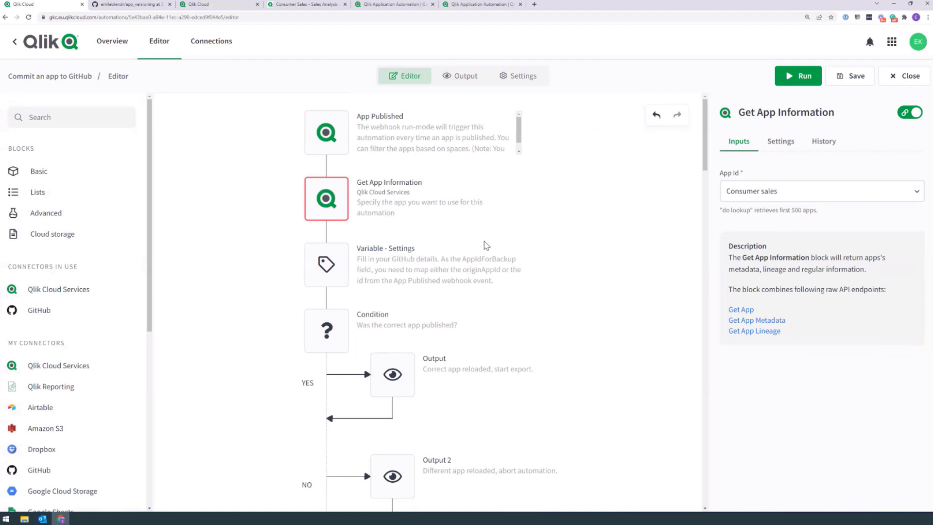
click(757, 192)
key(BackSpace)
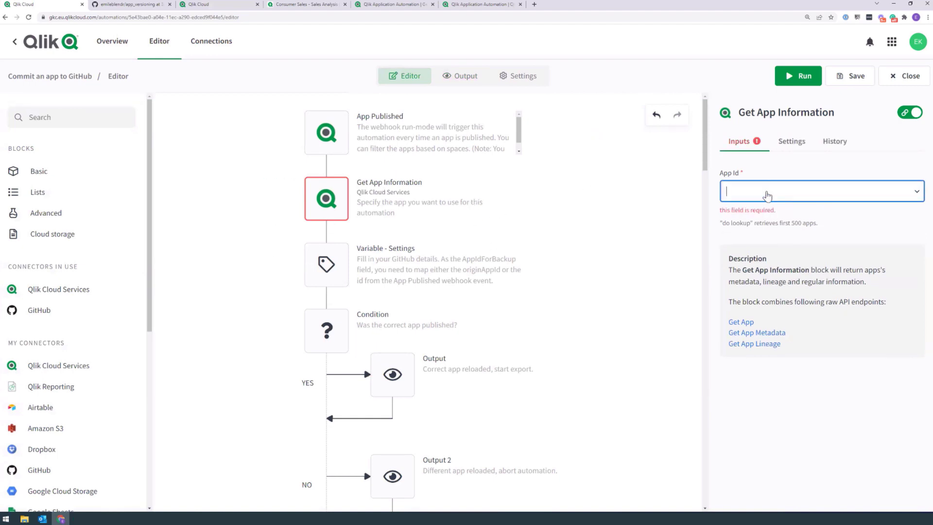
click(762, 223)
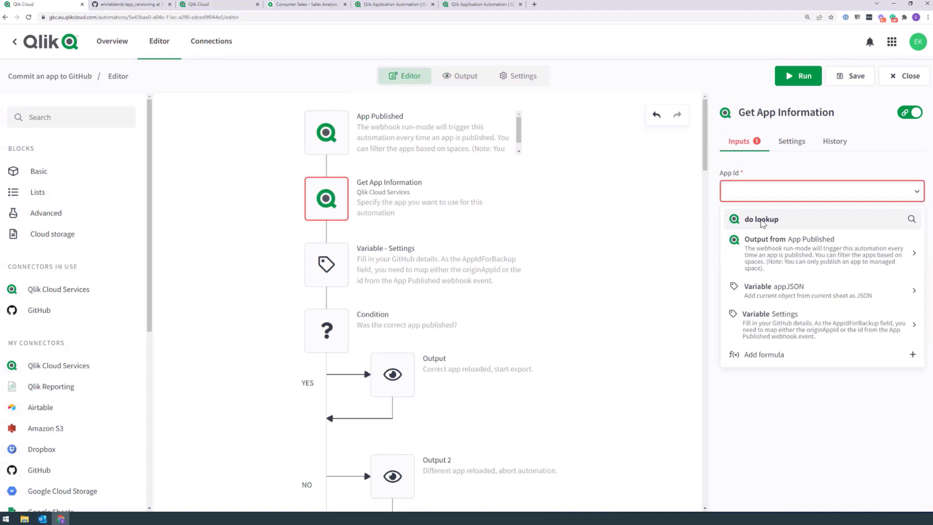
text(consumer)
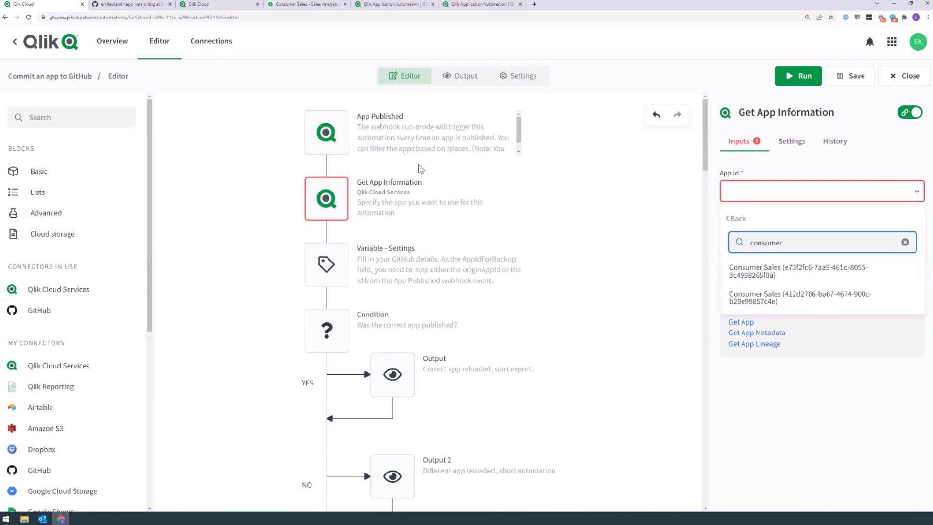
Step: Match the app ID in the Sales Analysis tab's URL and select the Consumer Sales entry
click(204, 4)
click(305, 5)
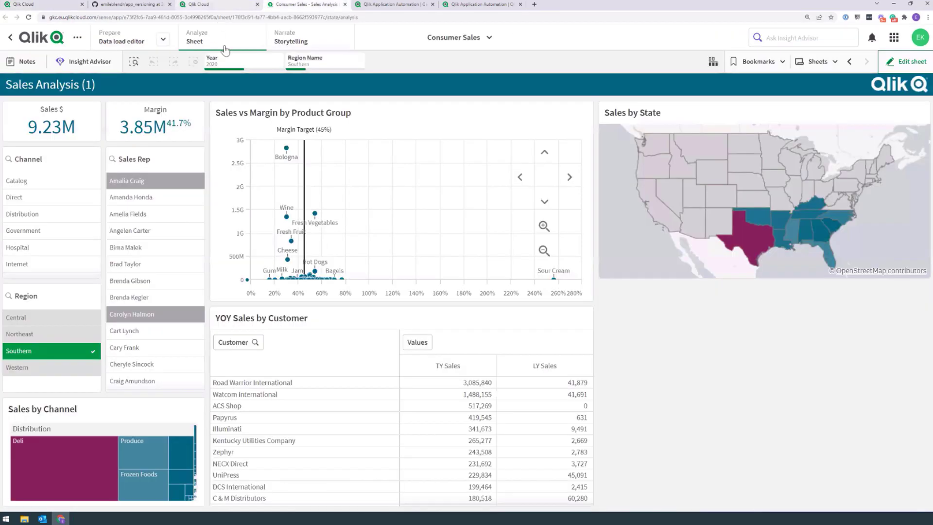
drag(124, 18, 217, 19)
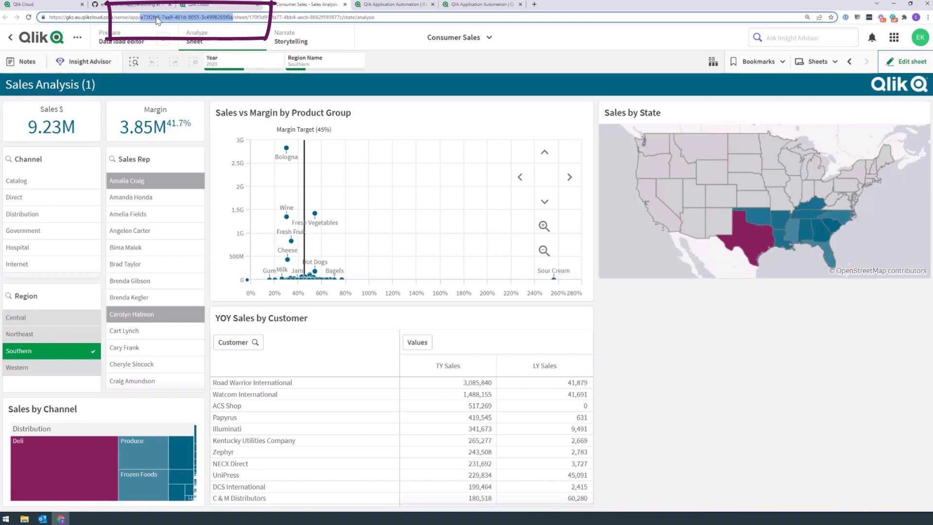
click(55, 5)
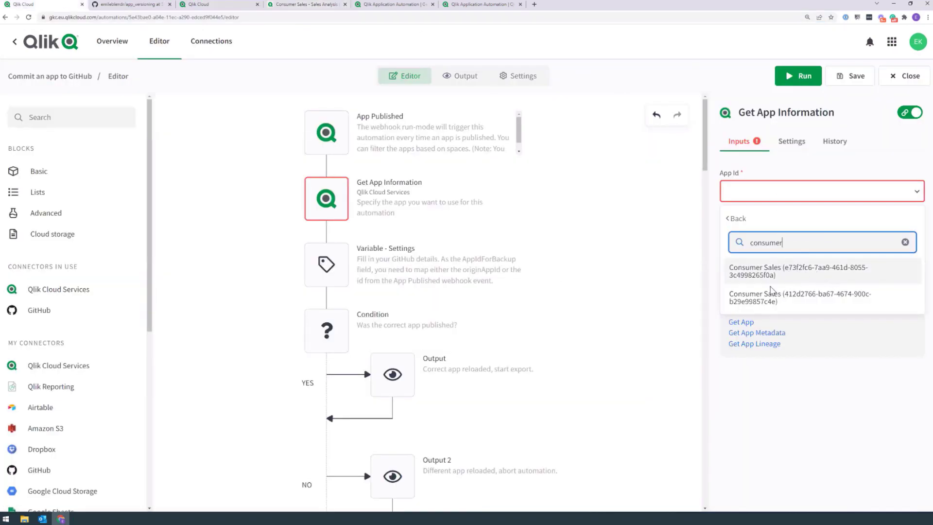
click(790, 281)
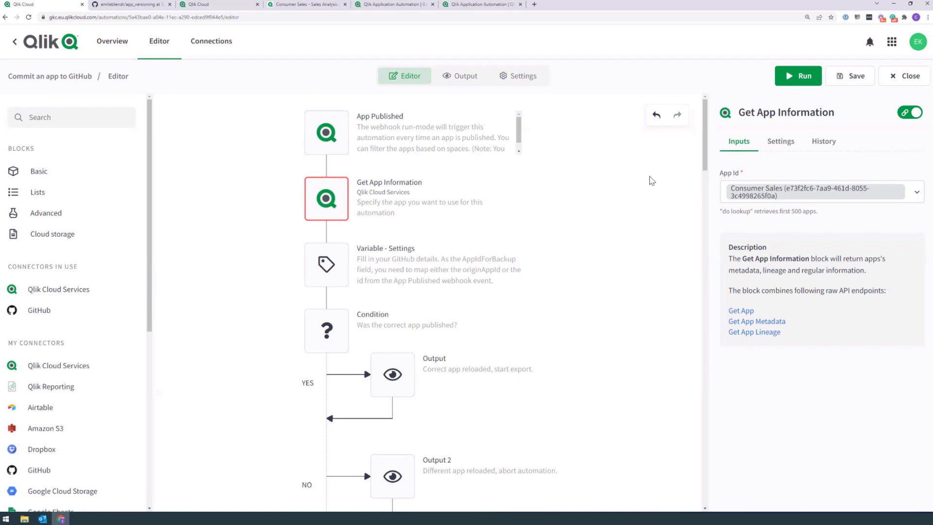
Step: Inspect Variable - Settings' GitHubUser entry and both Create Or Update File Content blocks' inputs
click(336, 266)
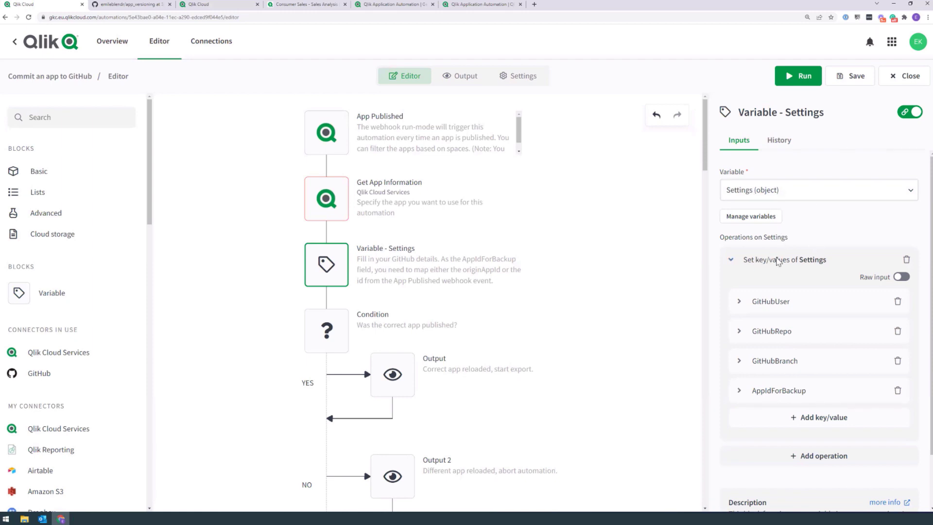
scroll(763, 269, down, 1)
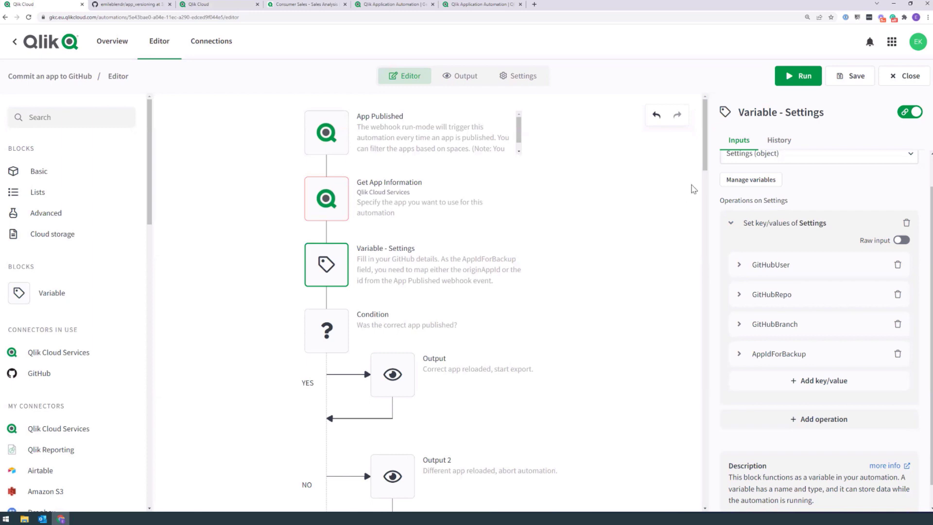
click(758, 266)
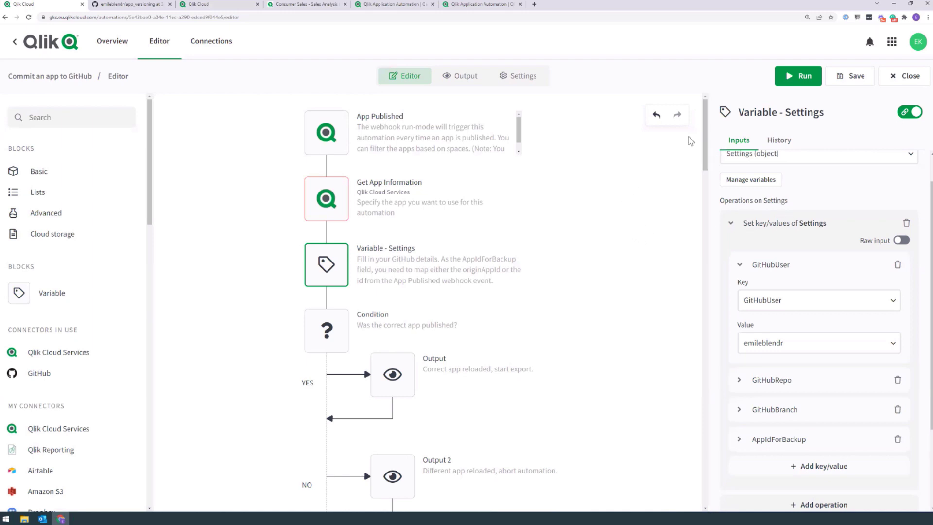
scroll(656, 179, down, 8)
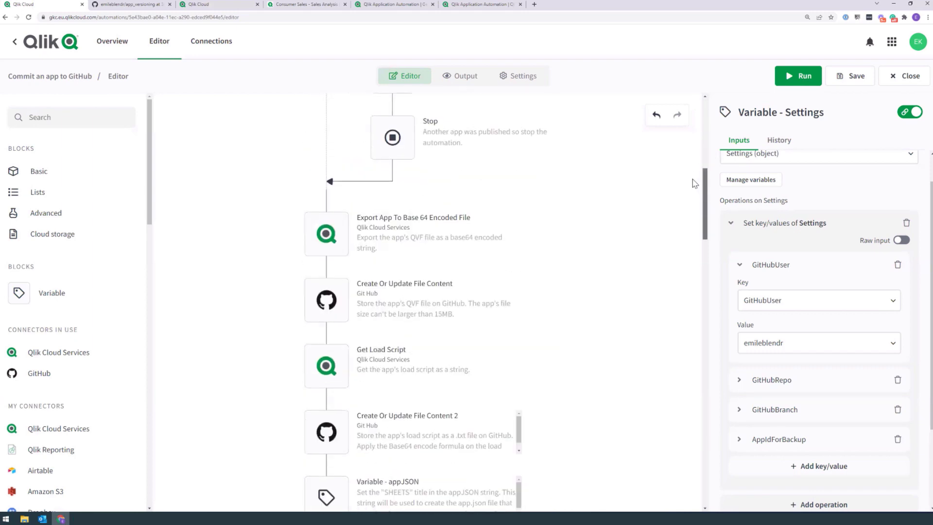
click(327, 306)
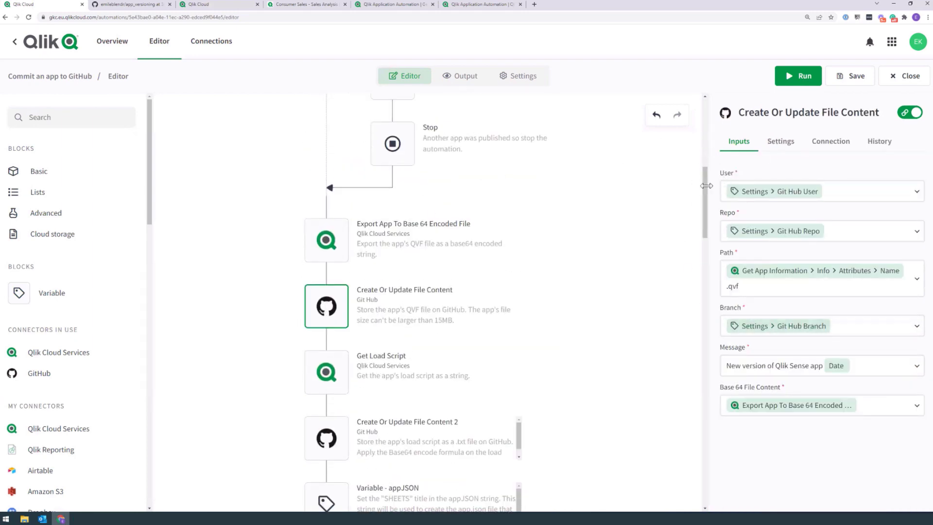
click(327, 435)
drag(705, 191, 703, 123)
Step: Check the AppIdForBackup value in Variable - Settings, then view the Condition block's comparison
click(339, 252)
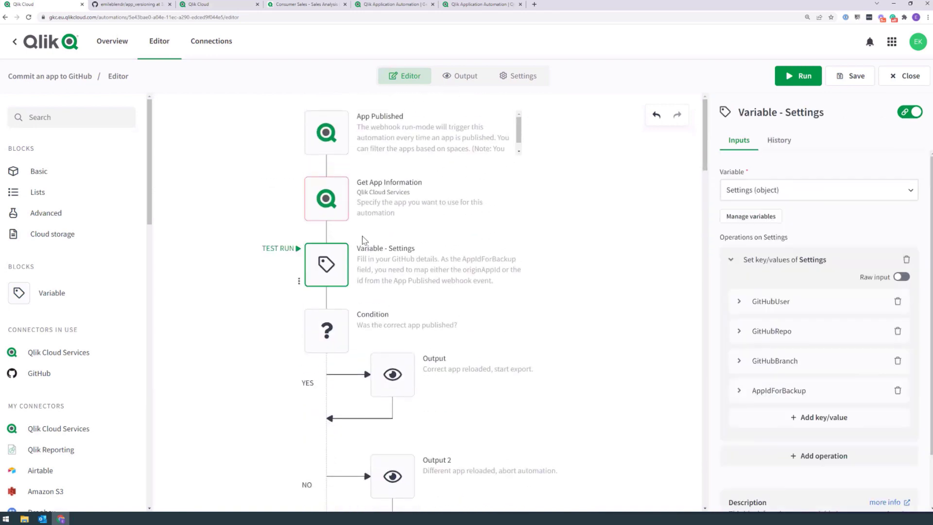
click(779, 302)
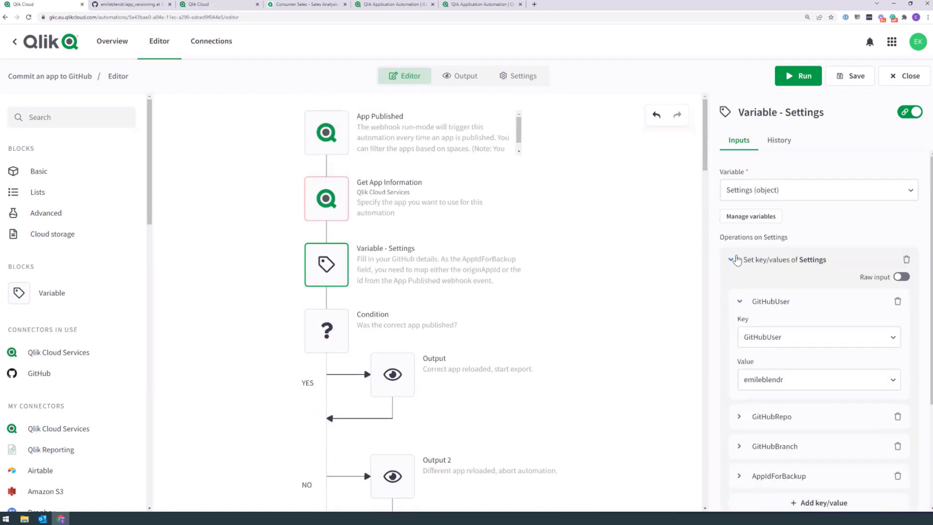
scroll(753, 301, down, 2)
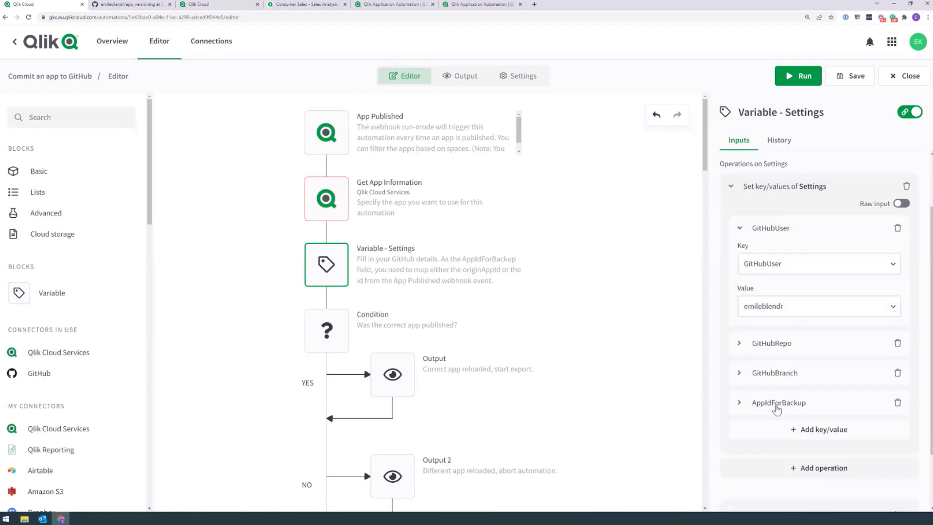
click(778, 404)
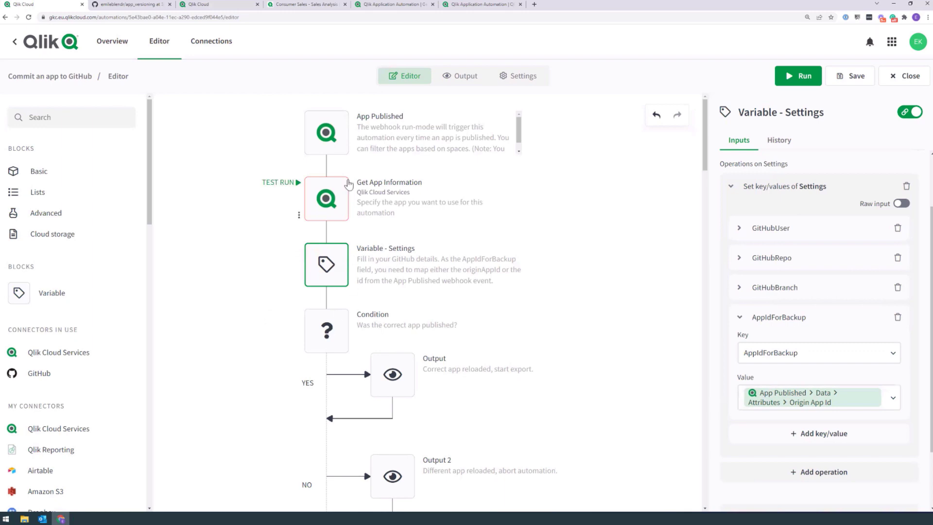
click(333, 340)
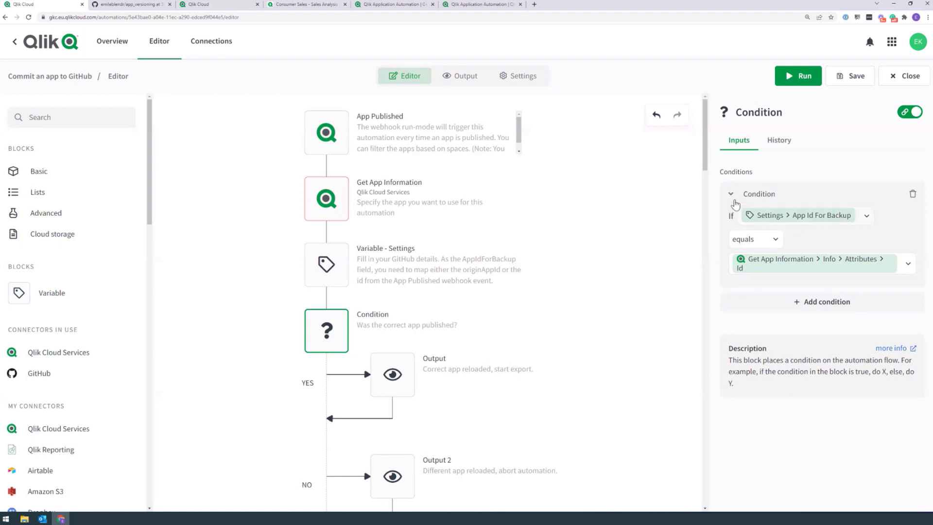
Step: Inspect the Output and Stop blocks, then view the failed 10:03:44 AM run with no output
drag(705, 189, 640, 188)
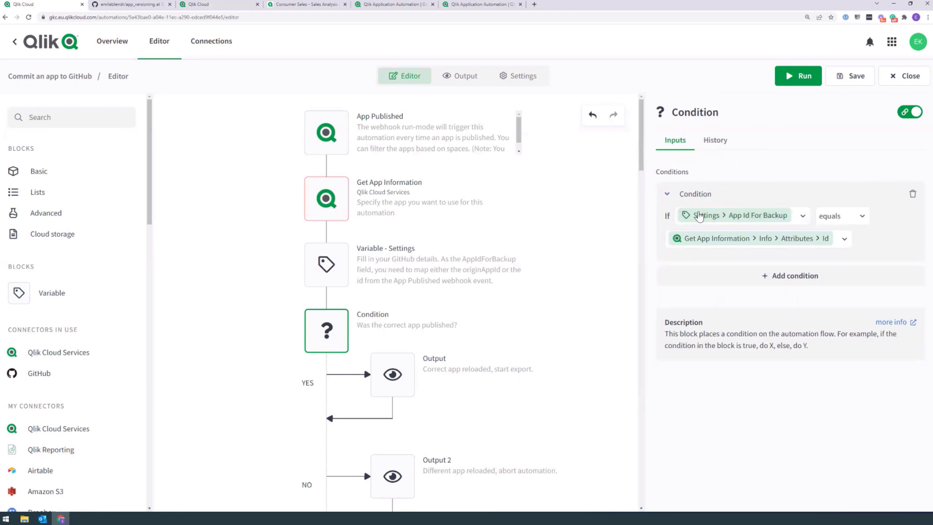
scroll(397, 250, down, 3)
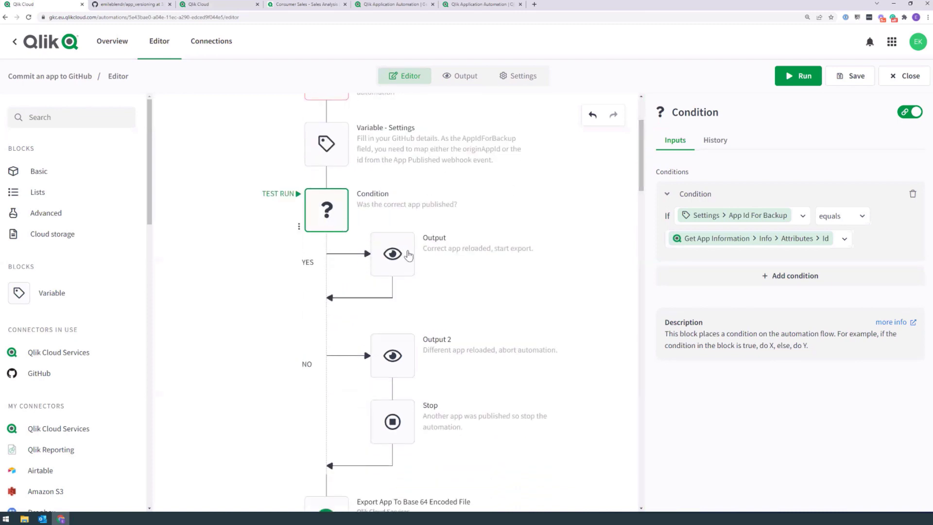
click(391, 254)
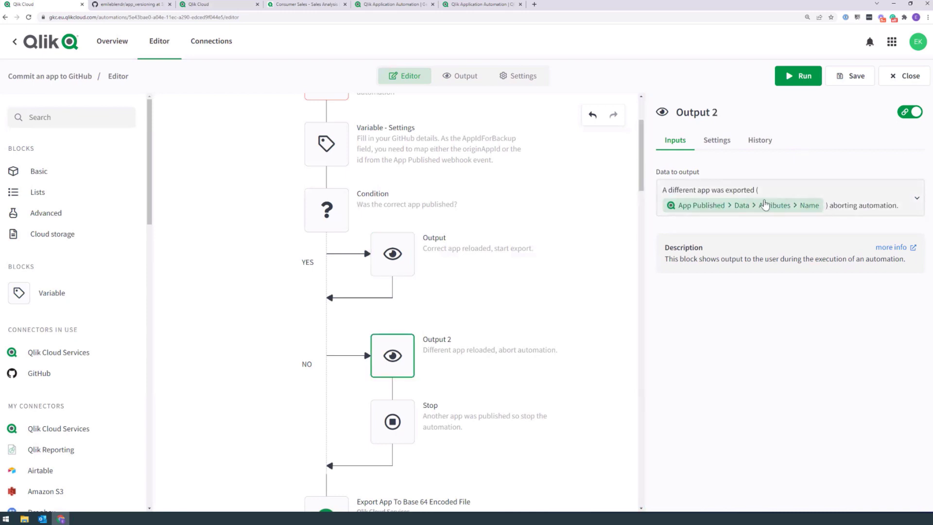
click(396, 434)
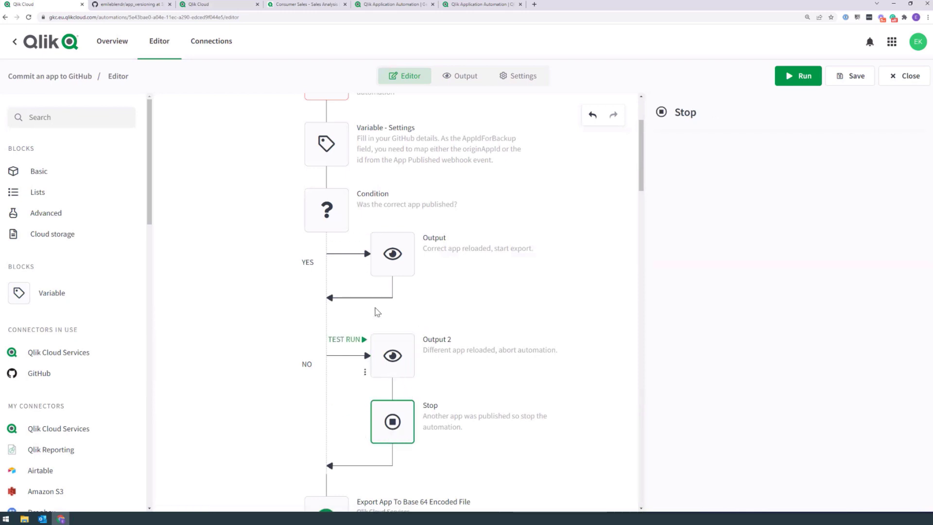
click(405, 263)
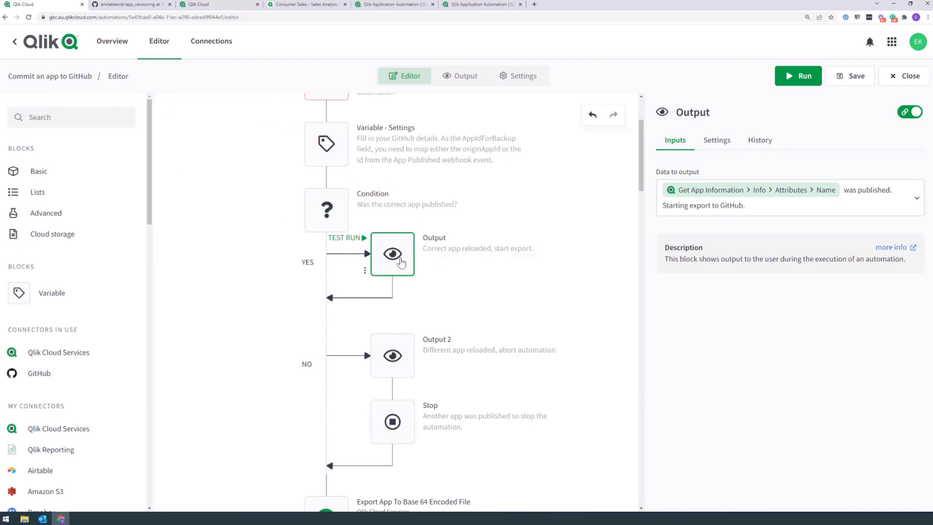
click(461, 76)
drag(767, 229, 766, 106)
Step: Check the failed run's empty output and its chronological block list
click(356, 204)
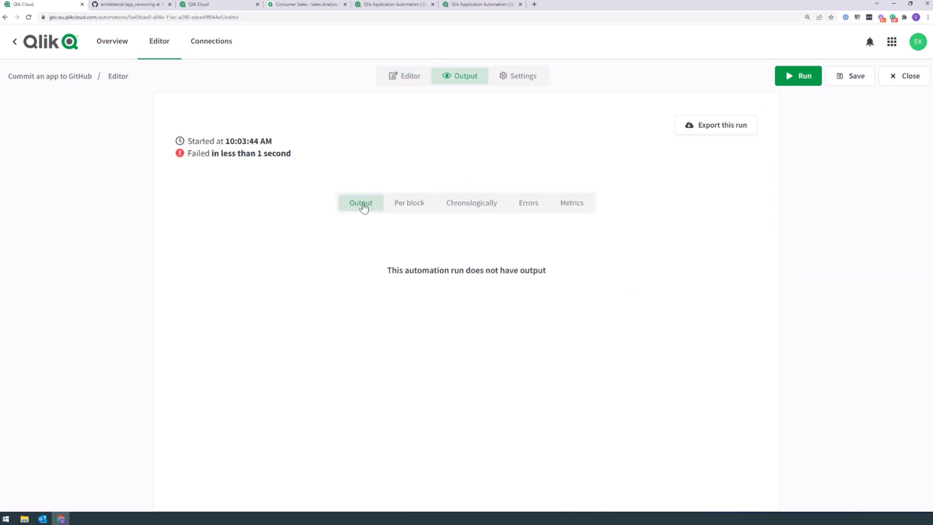
drag(389, 268, 540, 249)
click(467, 201)
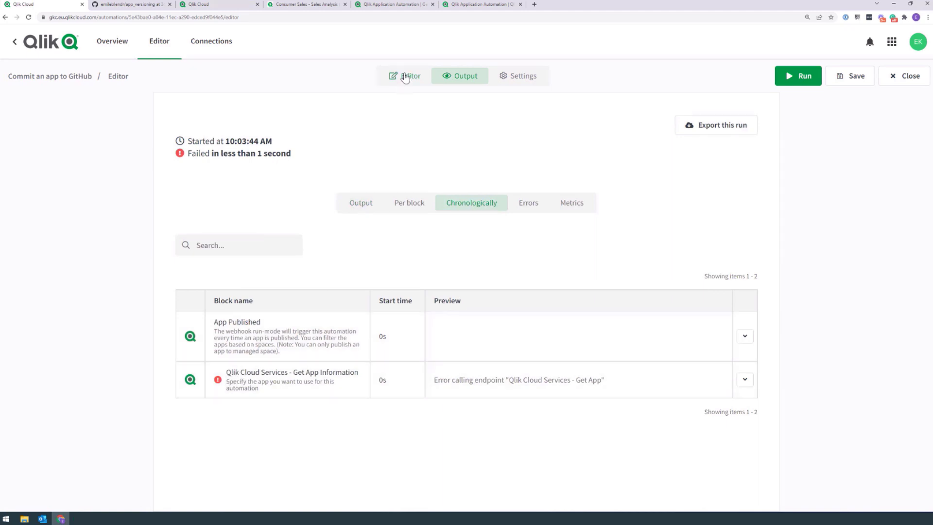
Step: Open the run history in a new tab and read the 09:55:27 AM run's Consumer Sales output
middle_click(66, 80)
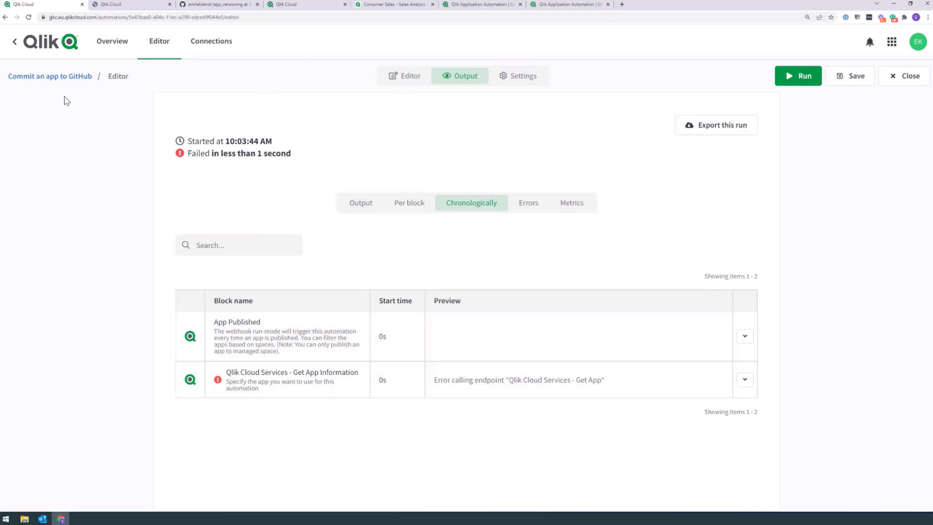
click(120, 4)
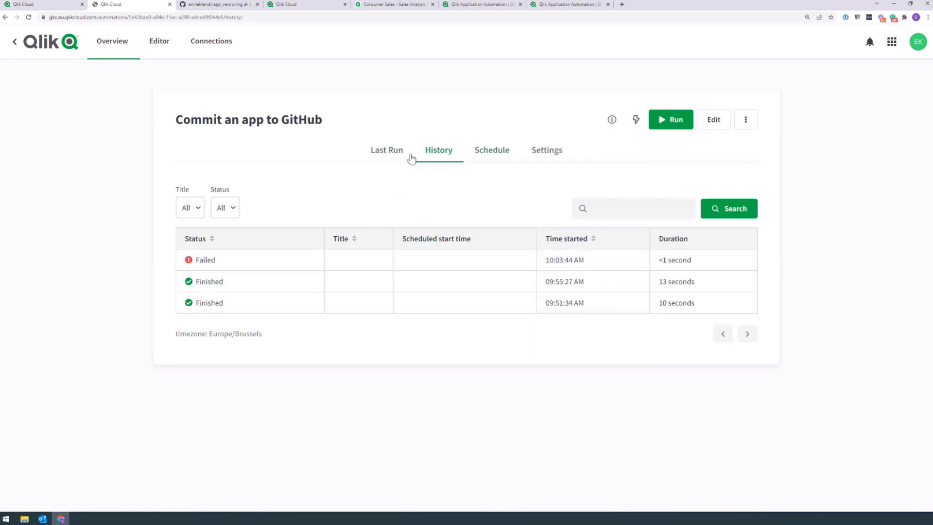
click(237, 288)
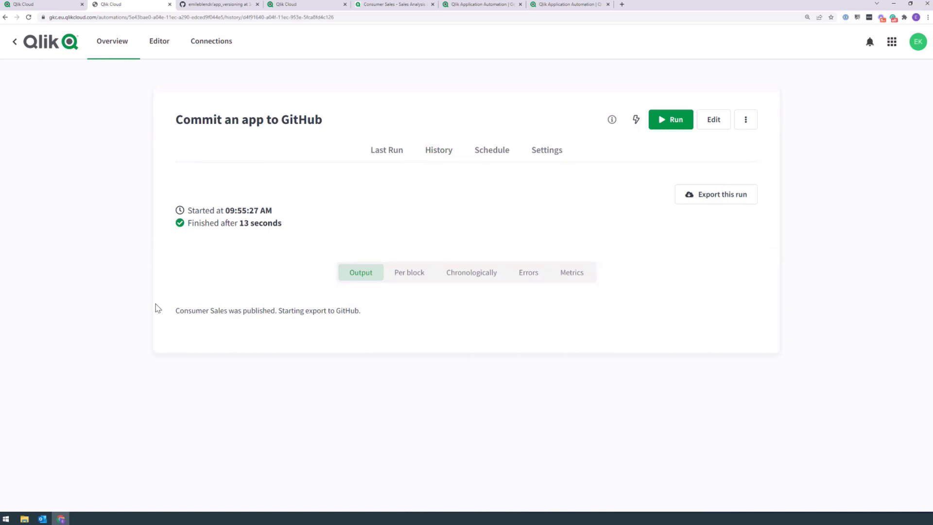
drag(174, 311, 373, 314)
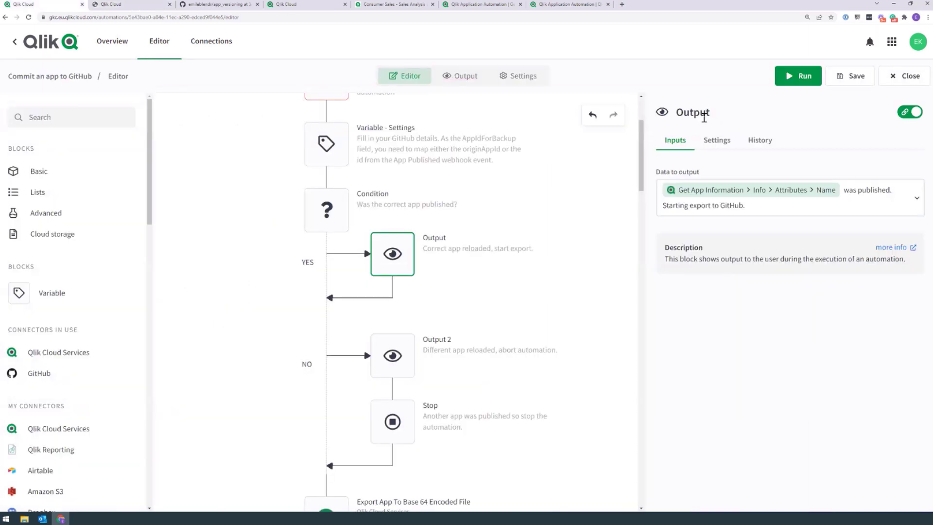
scroll(651, 223, down, 8)
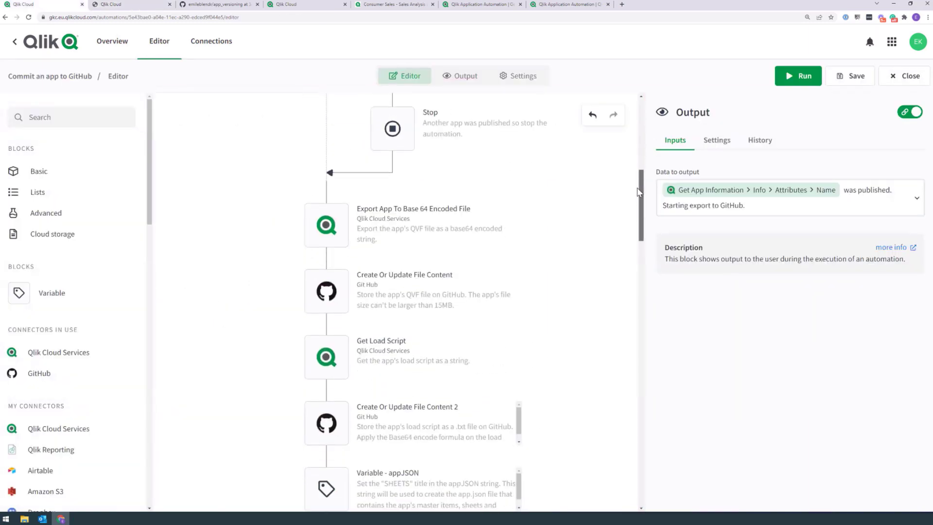
Step: Inspect Export App, Create Or Update File Content, Get Load Script and Create Or Update File Content 2 inputs
scroll(616, 180, up, 3)
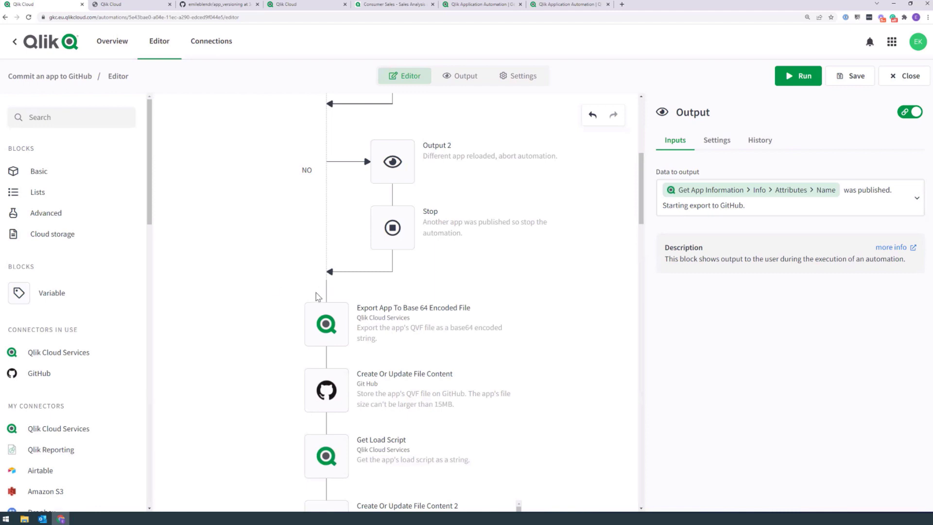
click(339, 324)
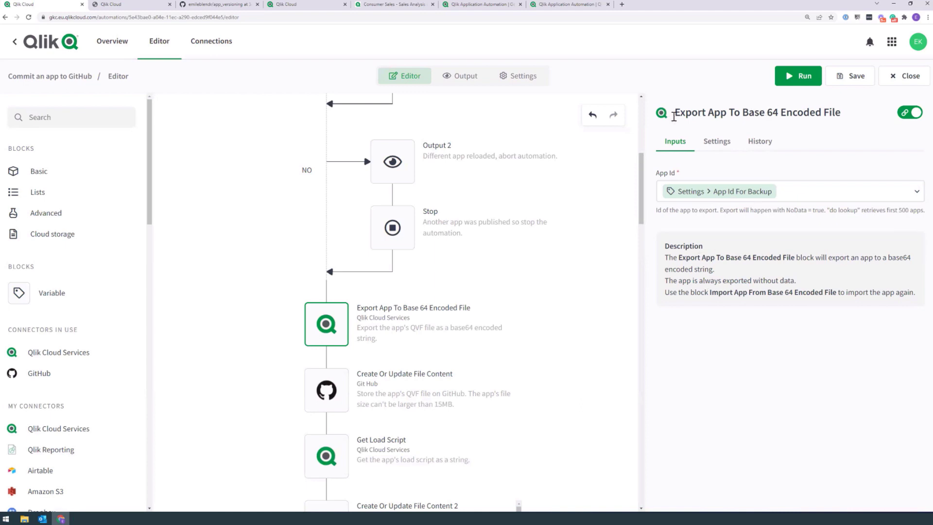
click(333, 382)
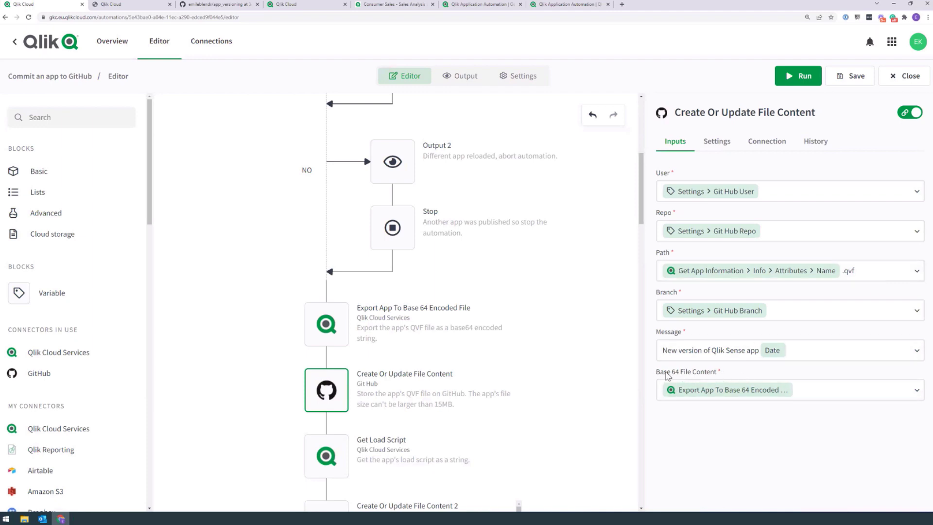
scroll(577, 298, down, 3)
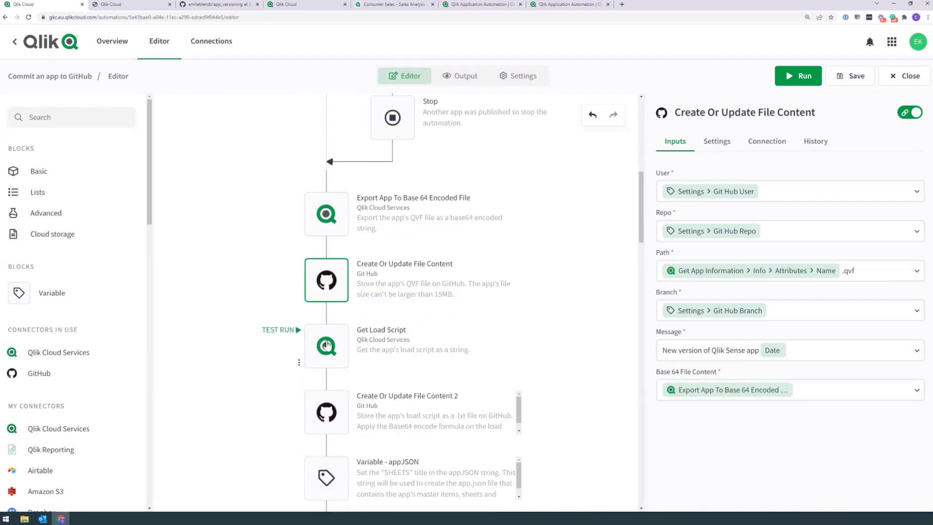
click(324, 336)
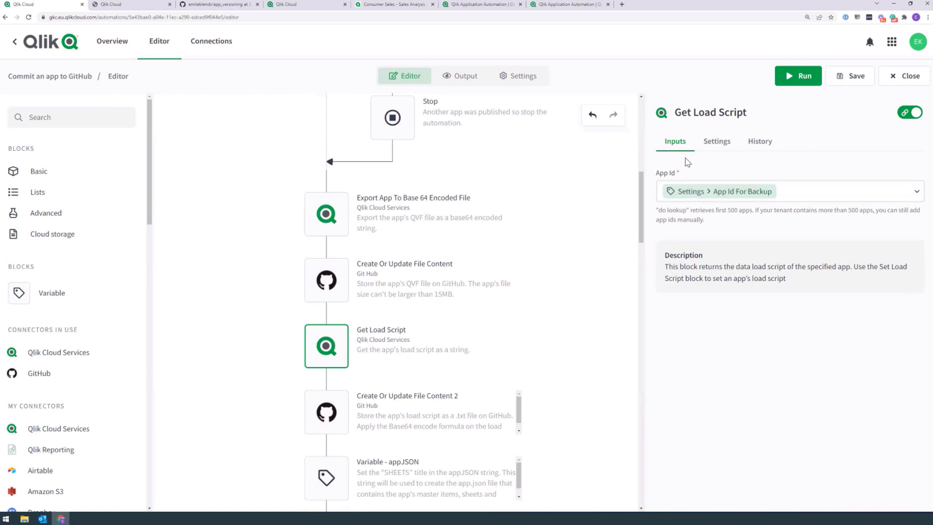
click(327, 412)
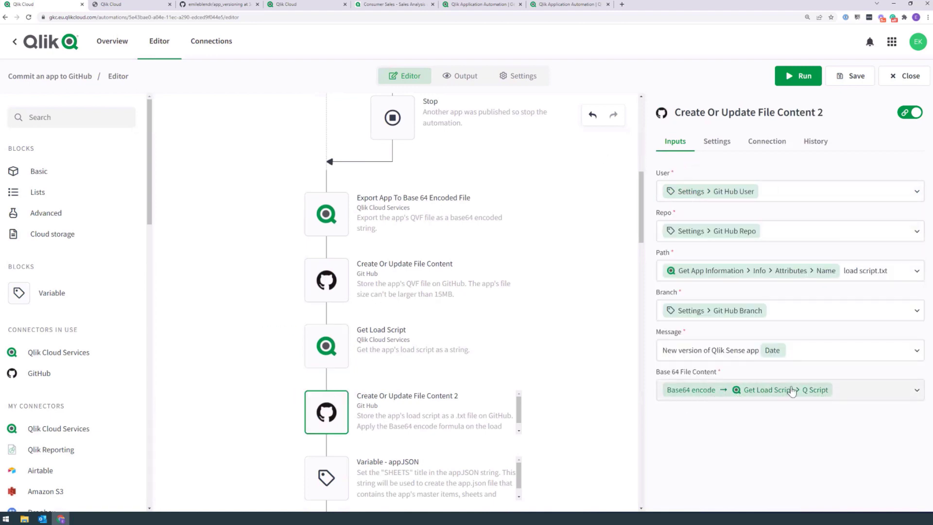
Step: Remove the existing Base64 encode formula from Base 64 File Content
click(769, 396)
click(697, 468)
click(677, 391)
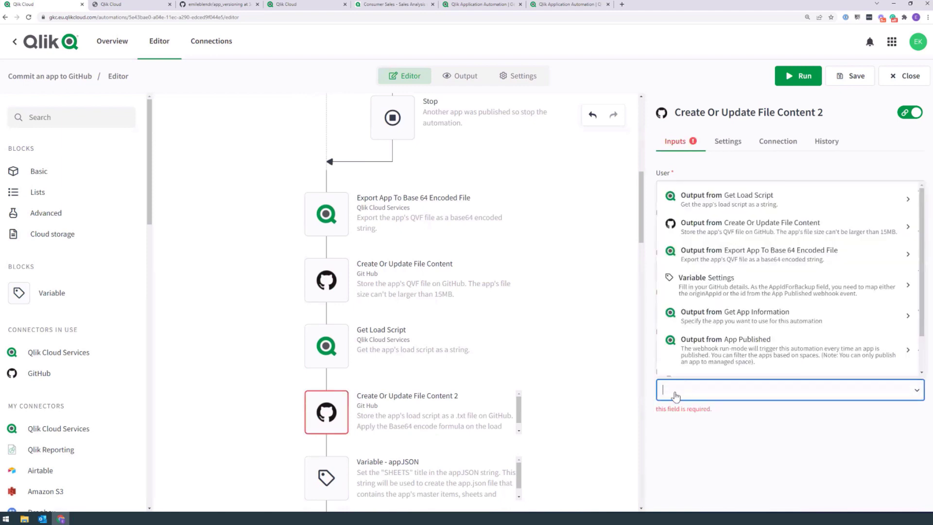
click(729, 199)
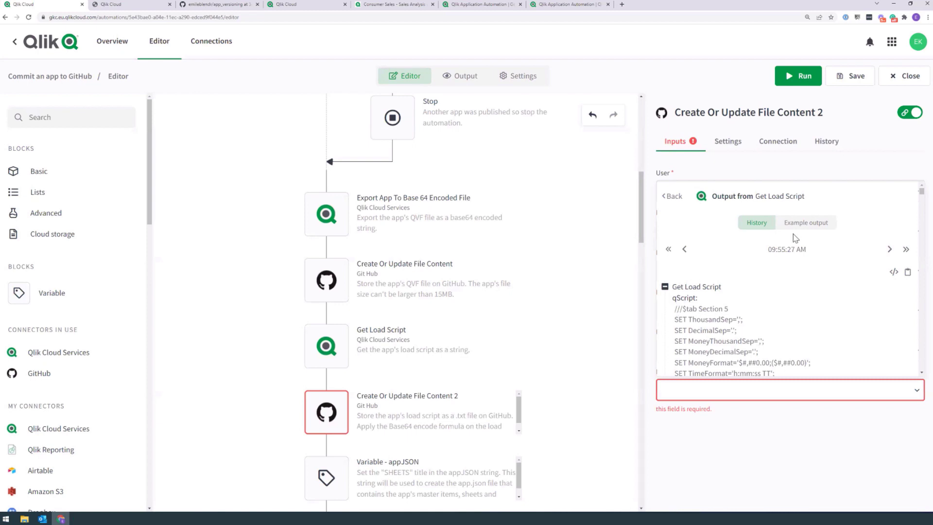
click(692, 396)
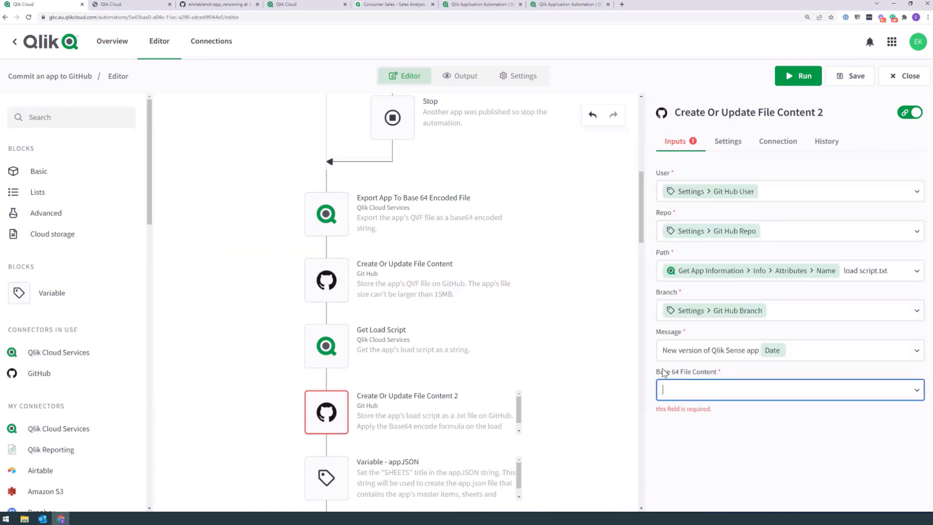
click(682, 393)
Step: Map Get Load Script's Q Script output into the Base 64 File Content field
click(677, 394)
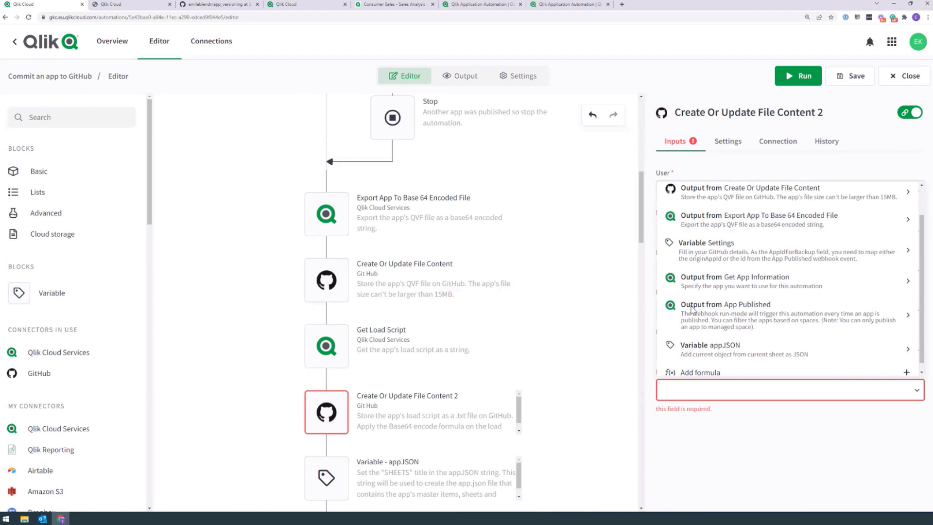
scroll(749, 217, up, 1)
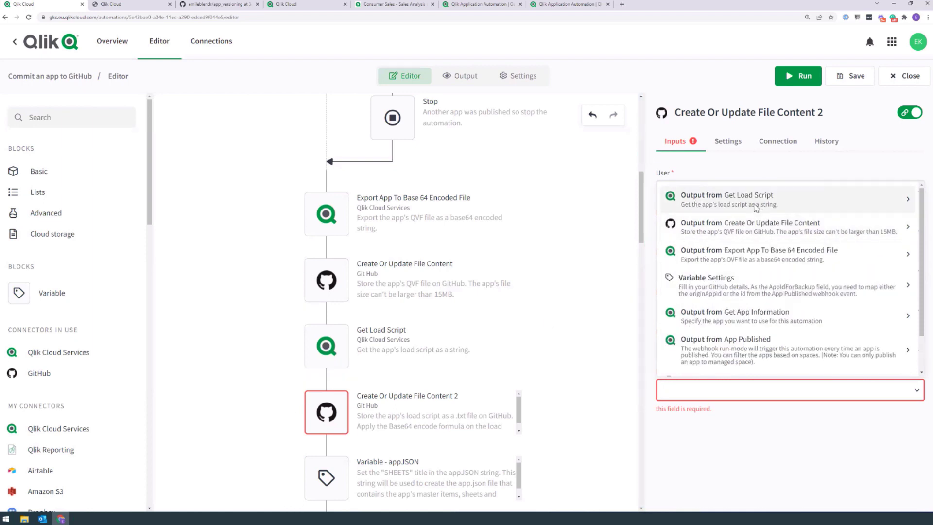
click(745, 201)
click(664, 477)
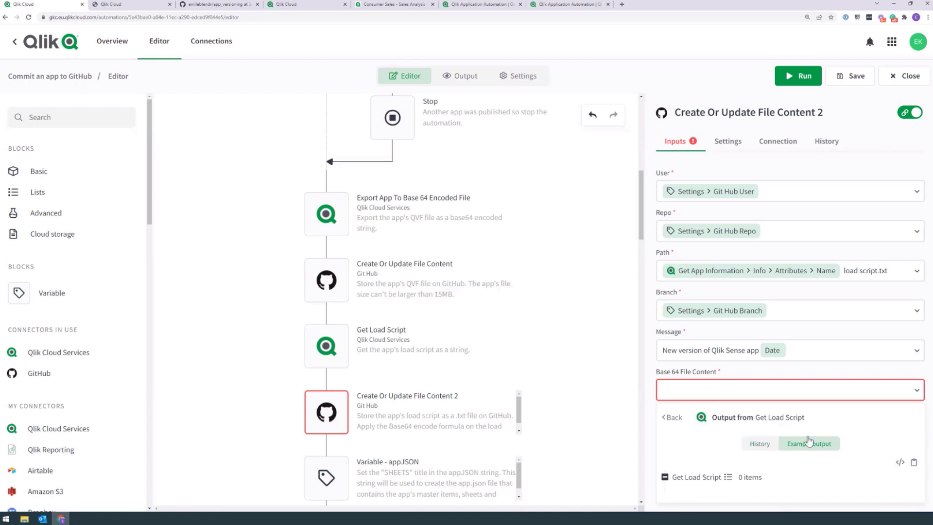
click(757, 444)
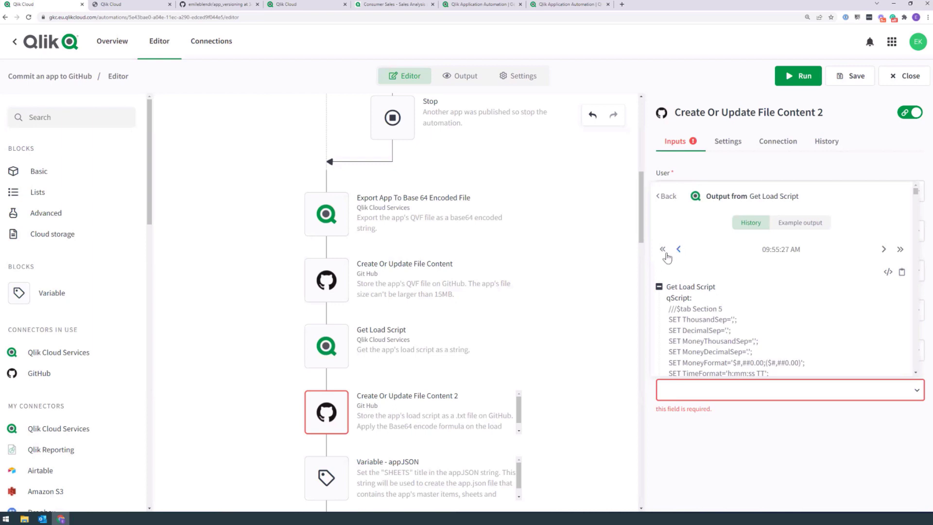
click(676, 300)
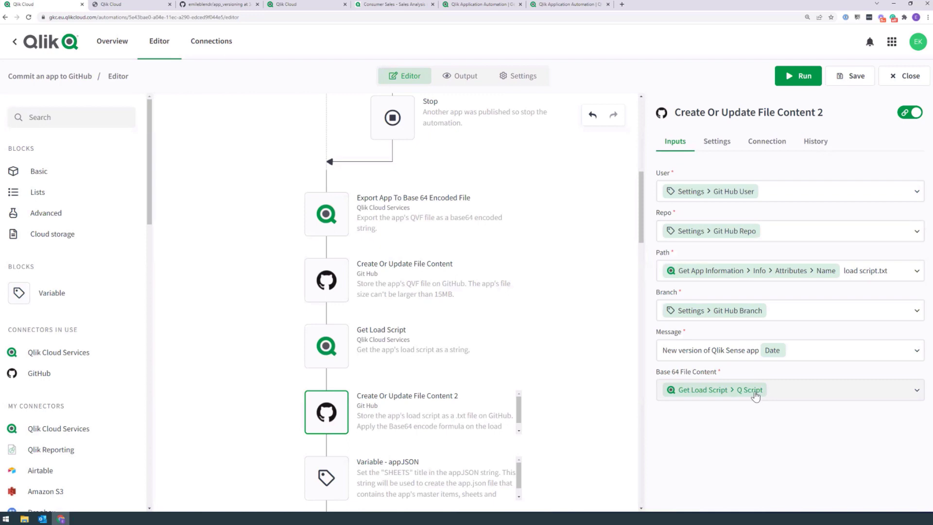
click(777, 393)
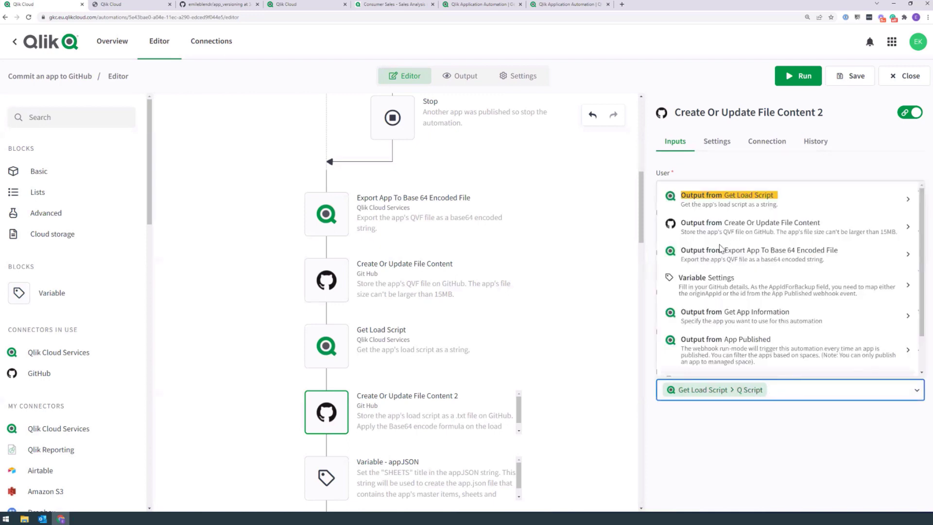
click(731, 204)
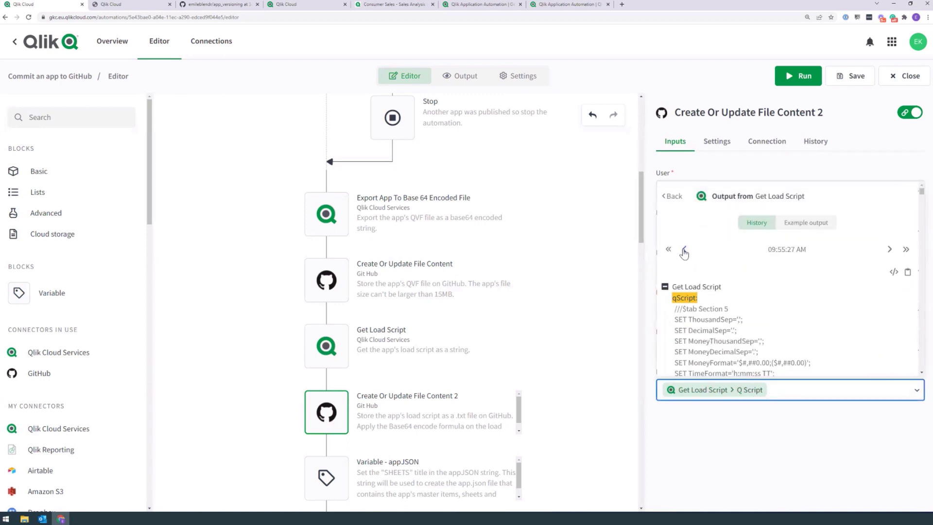
click(668, 249)
click(767, 391)
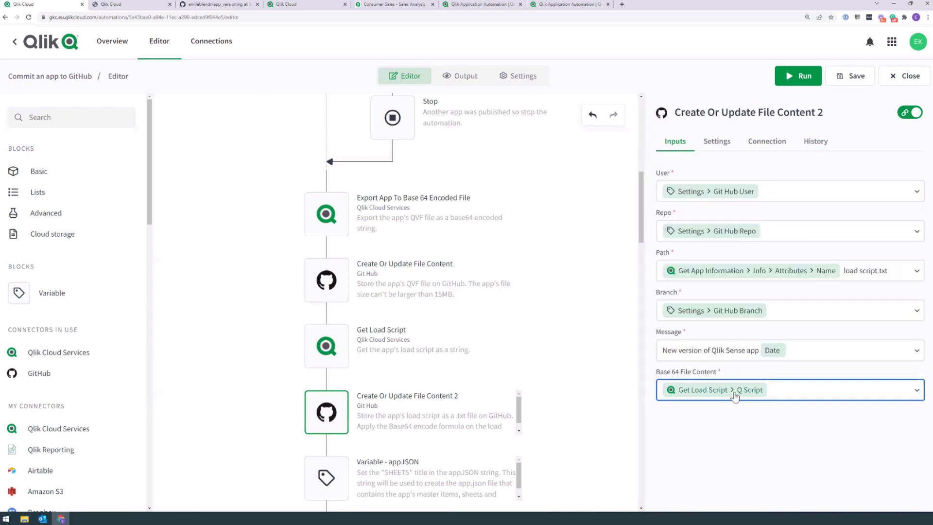
Step: Wrap the Q Script value in a Base64 encode formula and save it
click(701, 393)
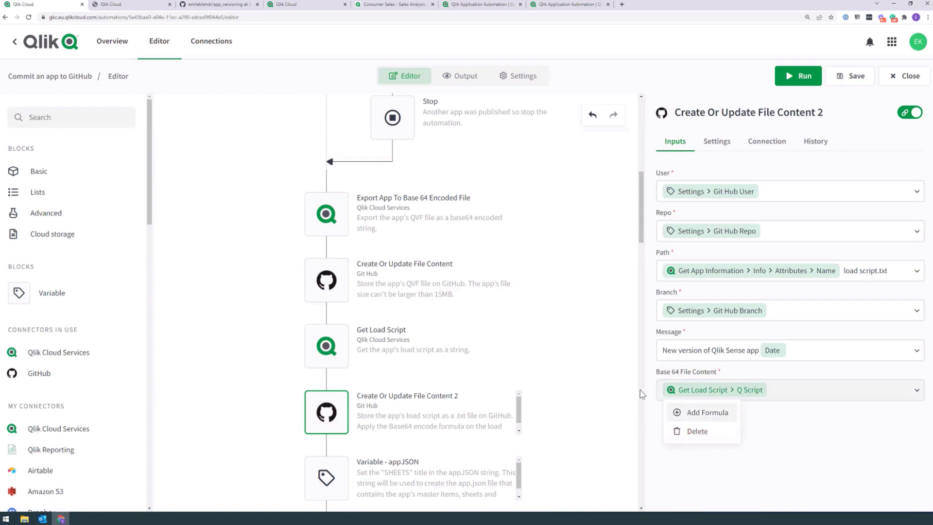
click(690, 412)
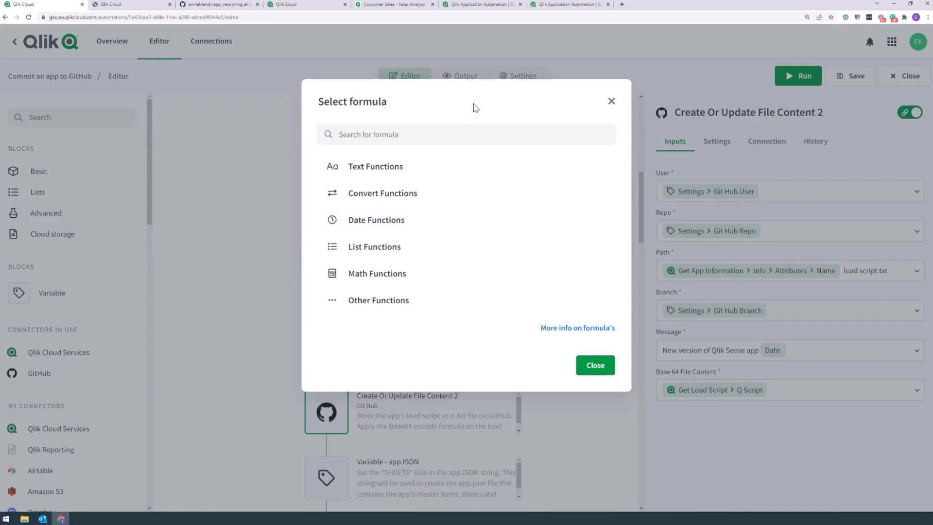
click(383, 194)
click(416, 135)
text(base)
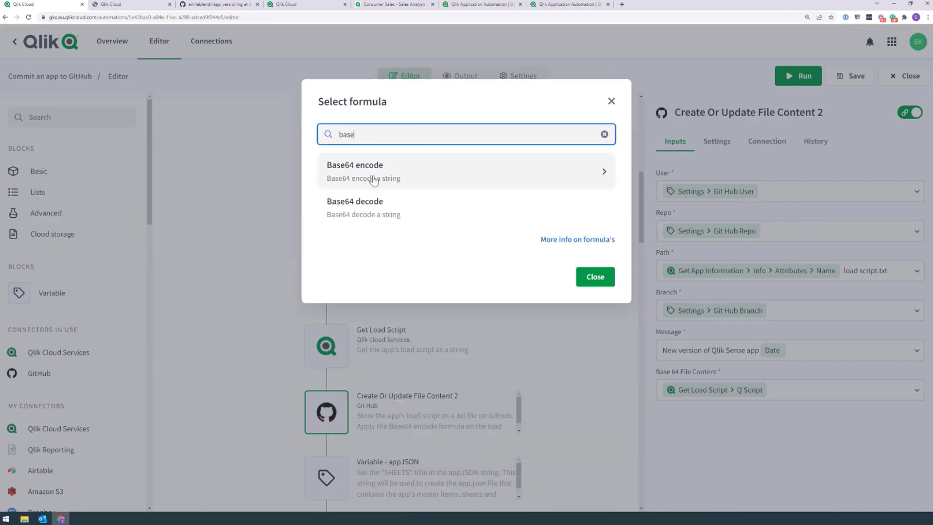
click(371, 180)
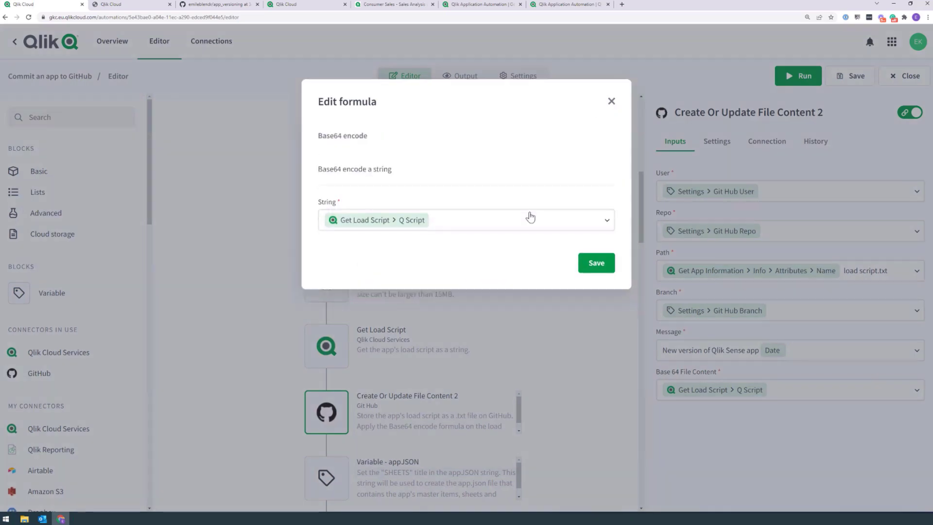
click(596, 263)
drag(644, 183, 643, 222)
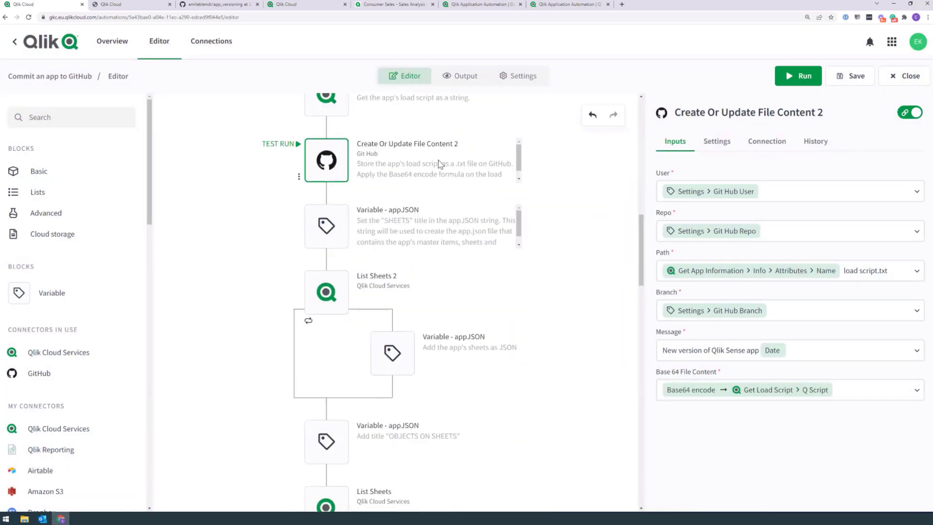
Step: Inspect the appJSON variable, List Sheets 2 loop and Create Or Update File Content 3 inputs
click(349, 227)
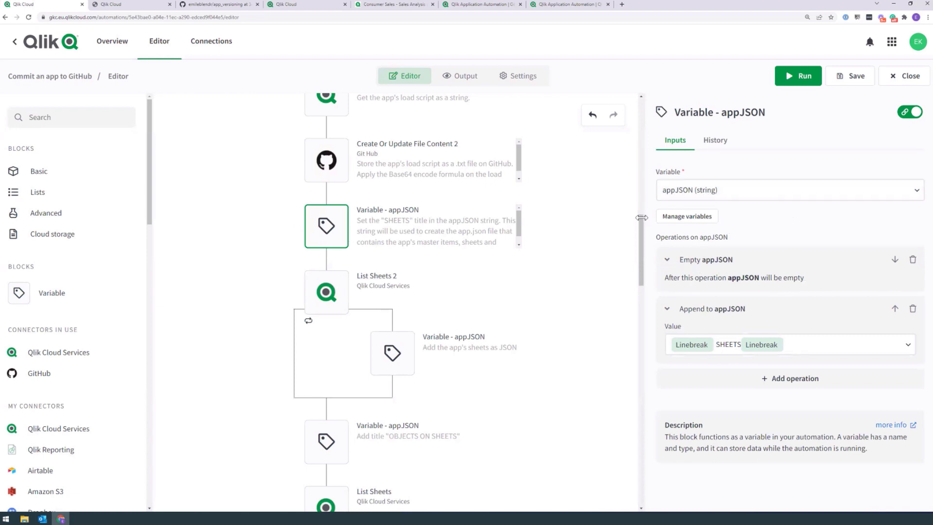
click(326, 291)
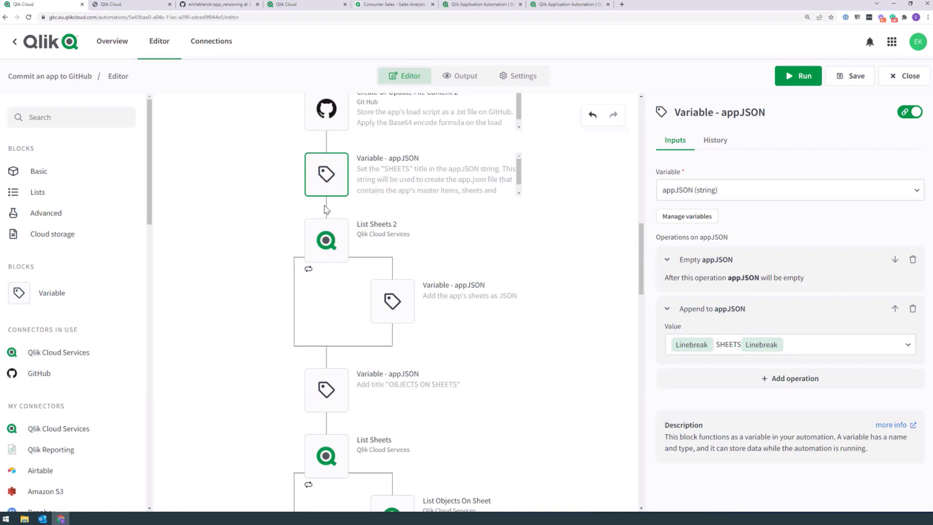
click(392, 301)
drag(642, 235, 631, 451)
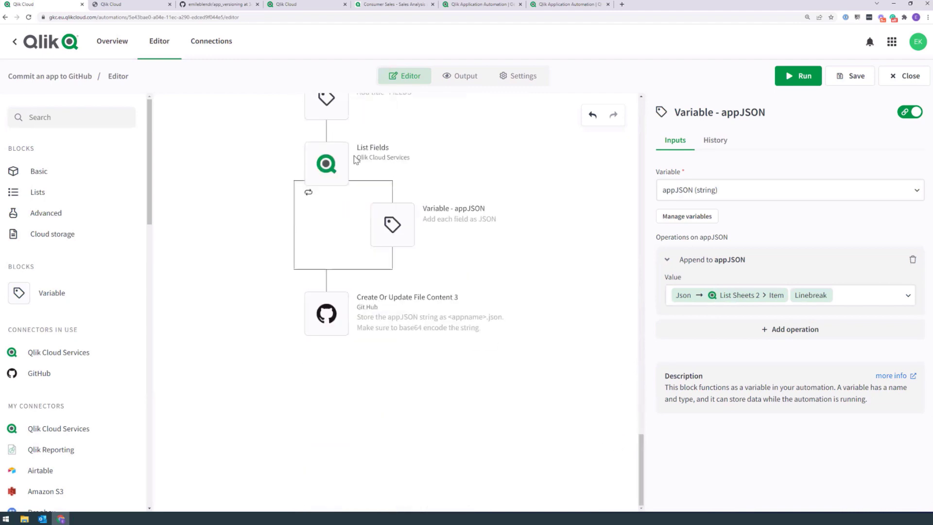
click(342, 309)
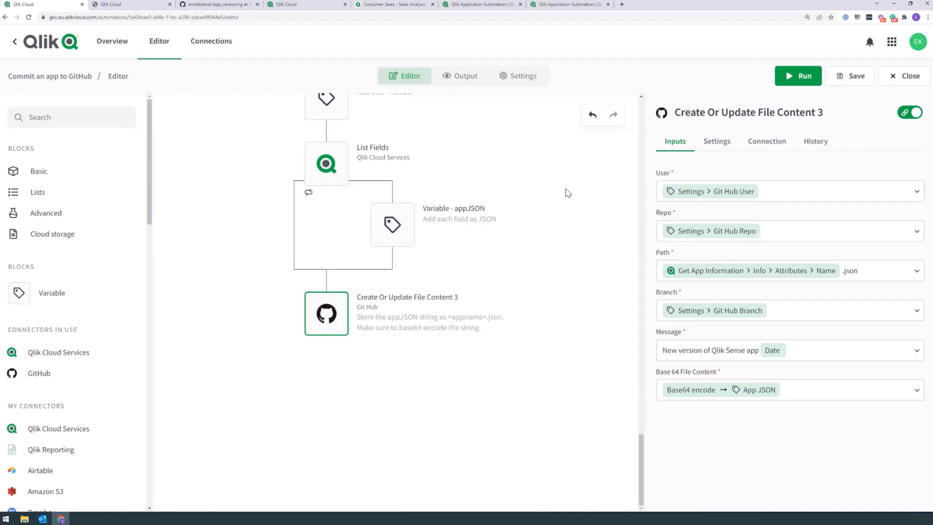
drag(640, 464, 664, 119)
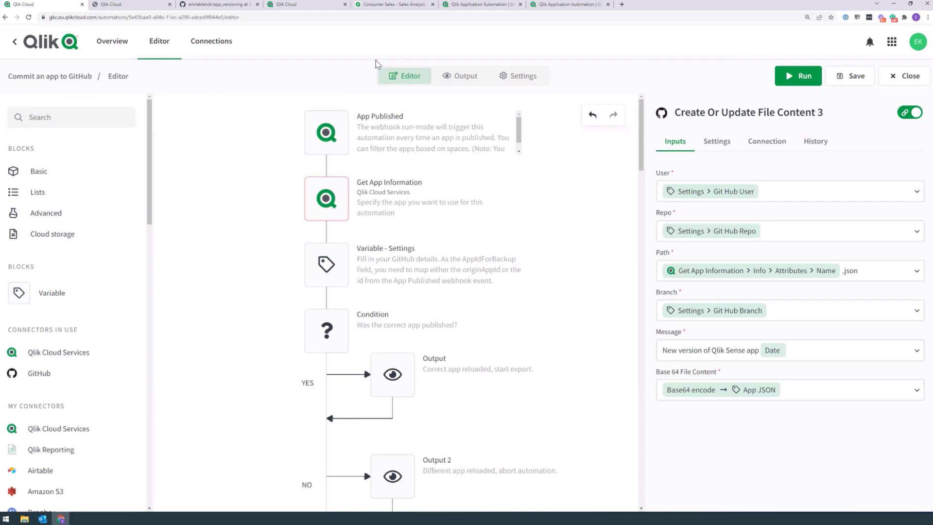
Step: Reload the page and restore the automation from its 10:21:22 AM unsaved changes
click(29, 18)
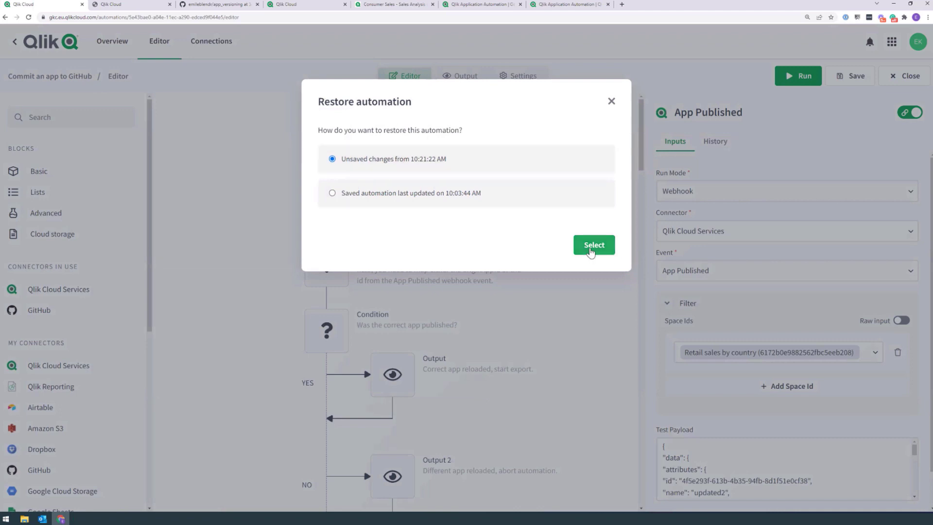
click(591, 250)
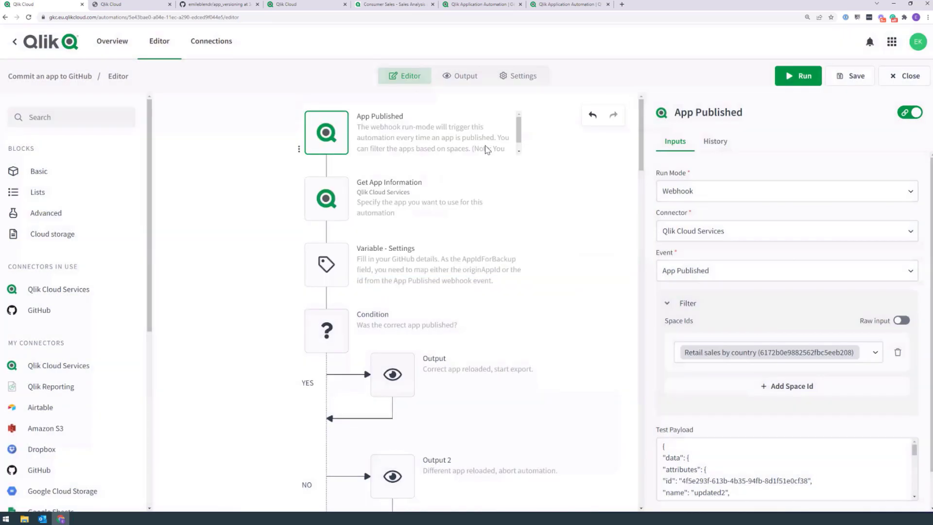
drag(641, 125, 641, 132)
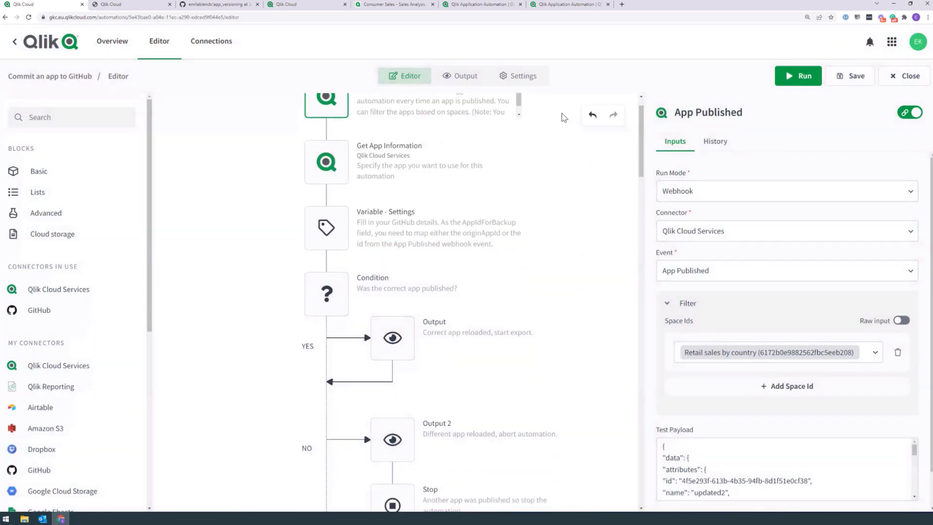
Step: Review the App Published test payload, then save and run the automation
scroll(564, 209, up, 1)
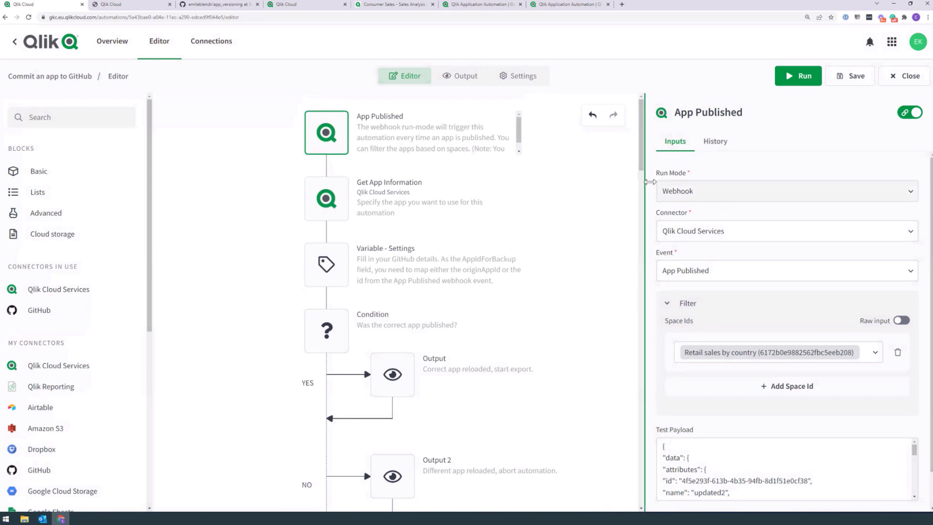
scroll(825, 291, down, 1)
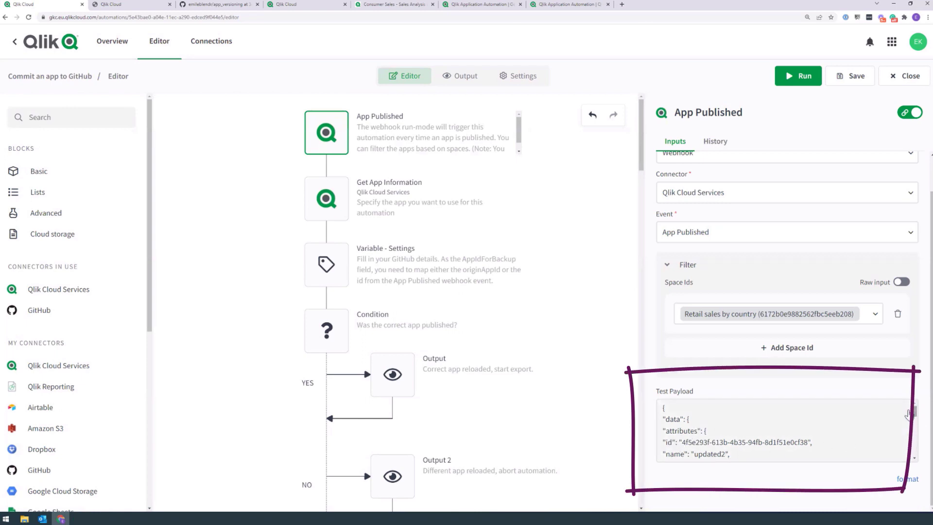
mouse_move(906, 358)
mouse_down()
mouse_move(913, 427)
mouse_move(914, 348)
mouse_up()
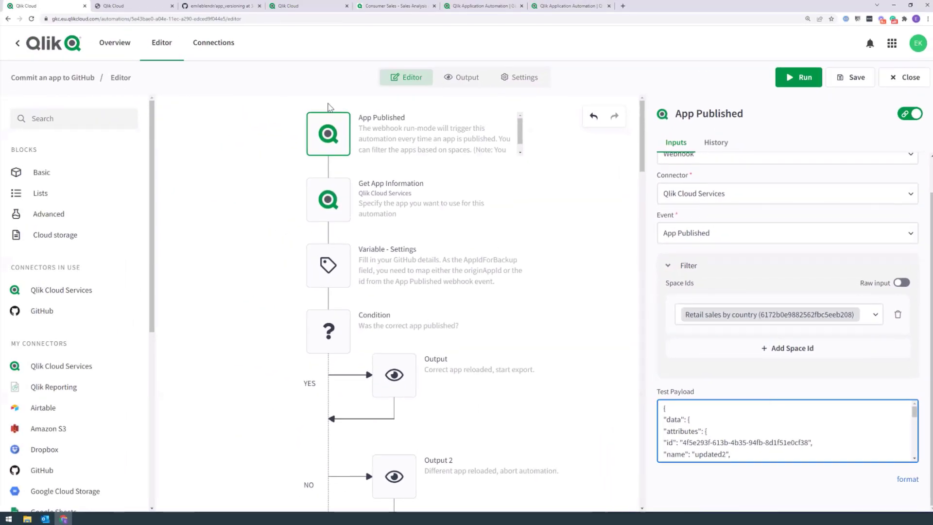
click(798, 78)
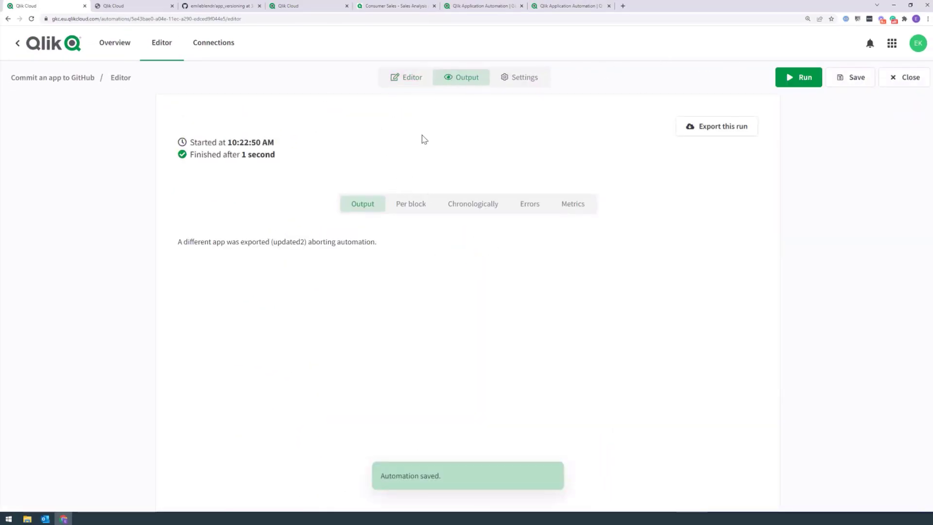
Step: Review the abort message and each block's result chronologically, then go back to the flow editor
drag(179, 245, 402, 250)
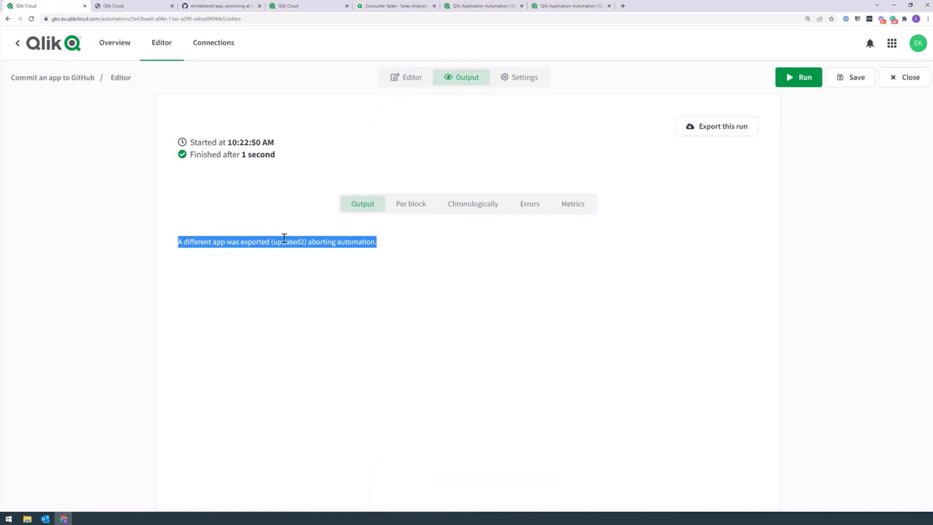
click(474, 204)
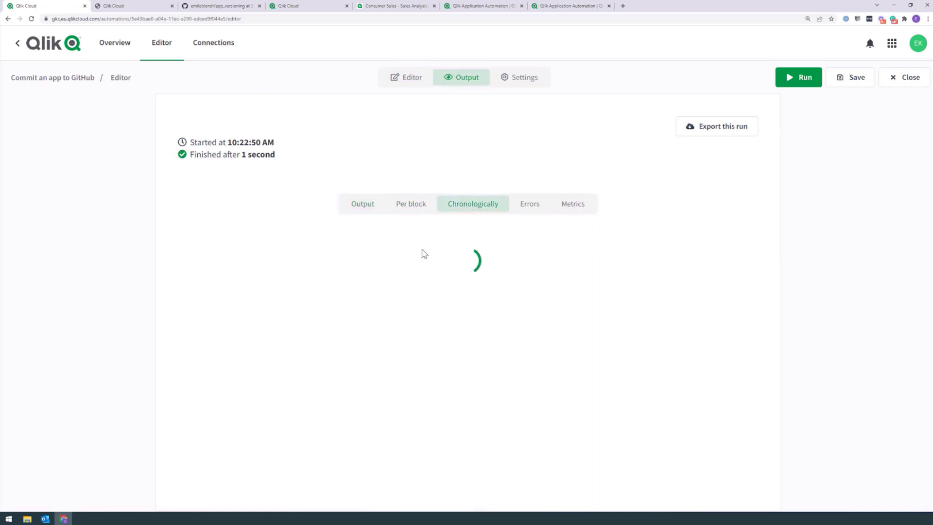
drag(772, 195, 769, 318)
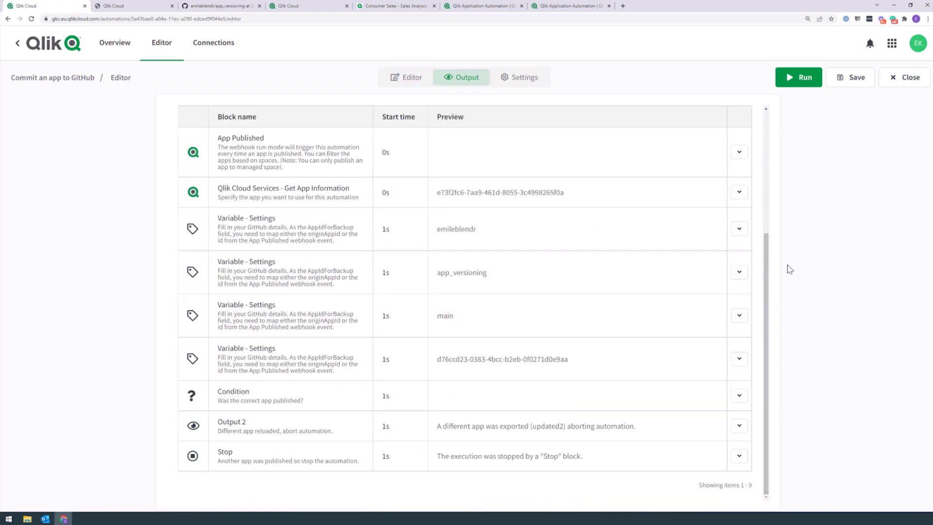
drag(766, 269, 766, 266)
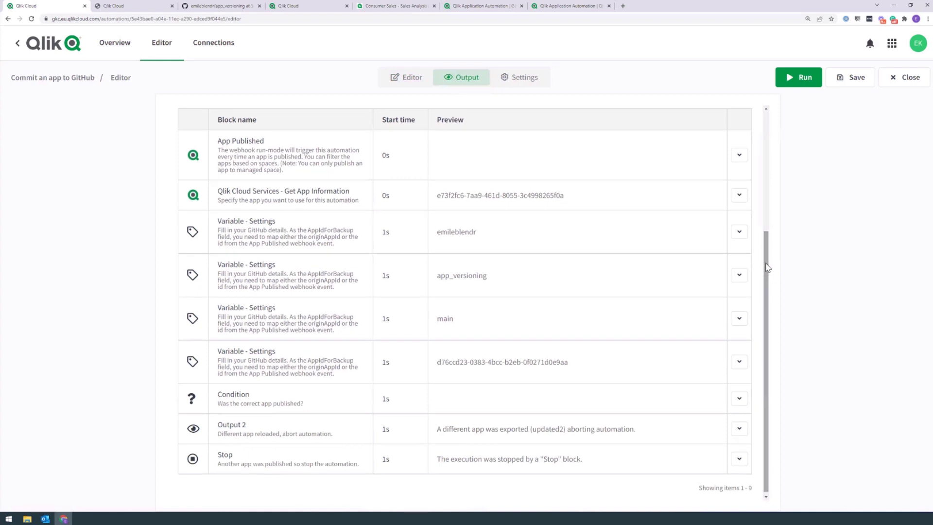
click(392, 80)
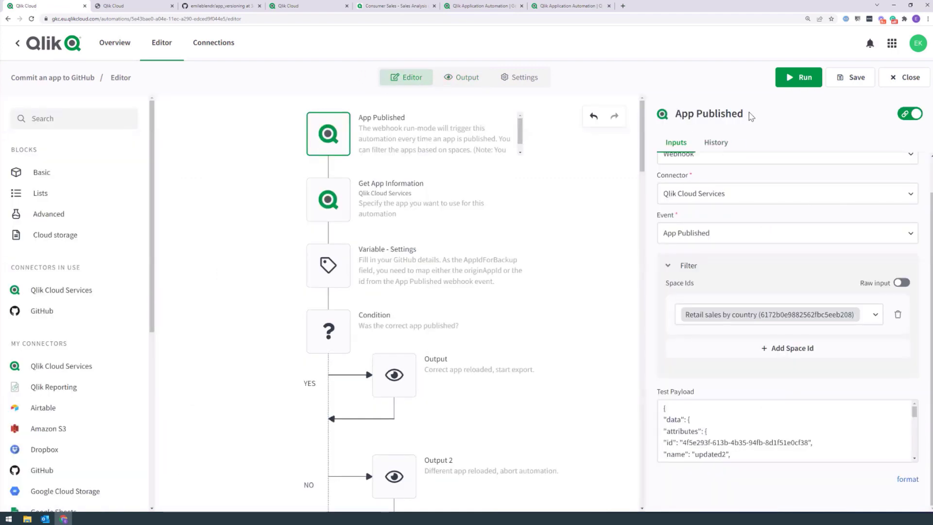
Step: Browse the trigger's recorded runs back to the 09:55:27 AM Consumer Sales event
click(716, 142)
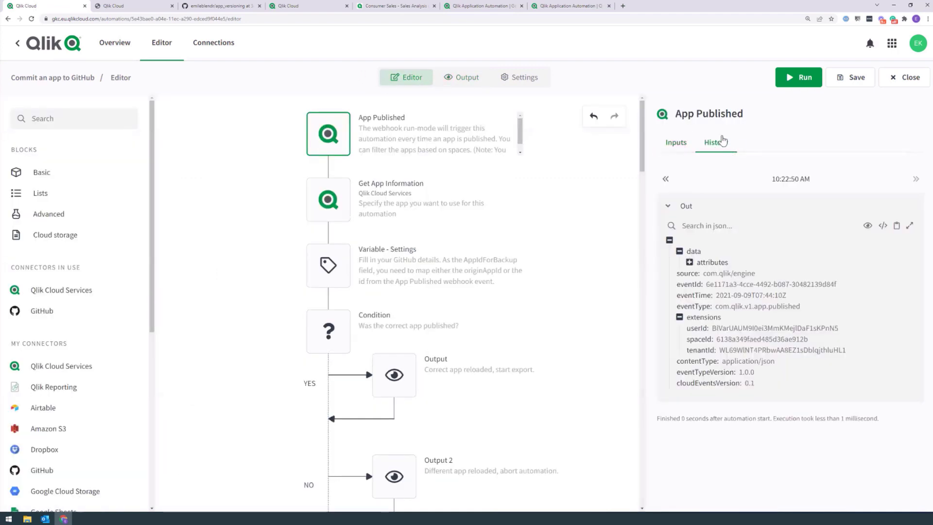
click(666, 179)
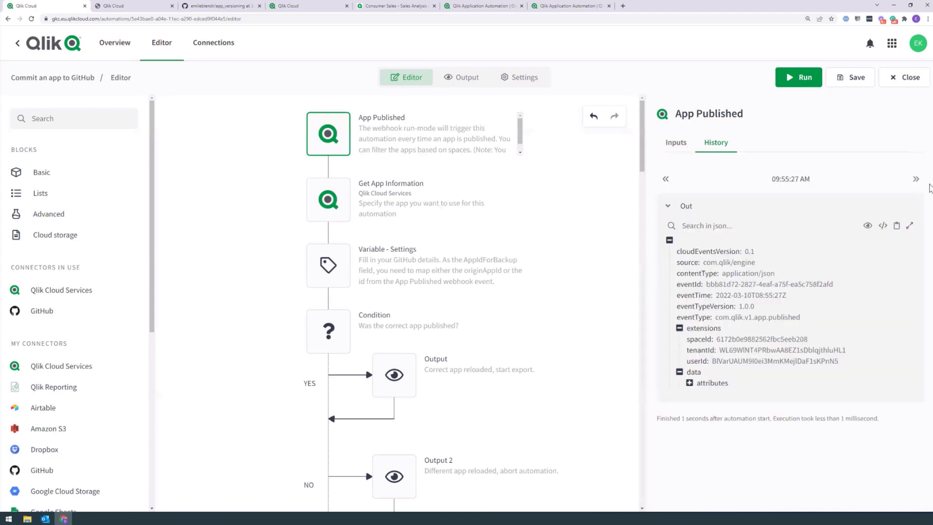
click(915, 180)
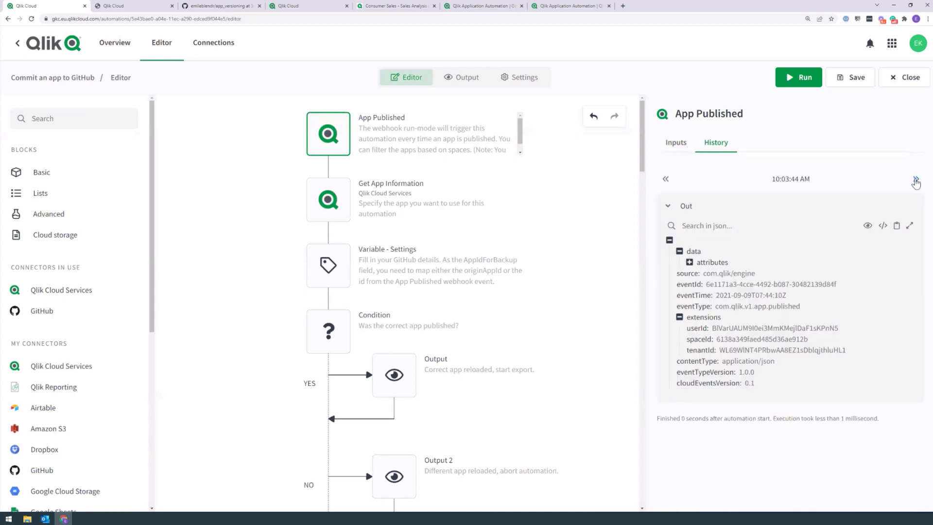
click(690, 262)
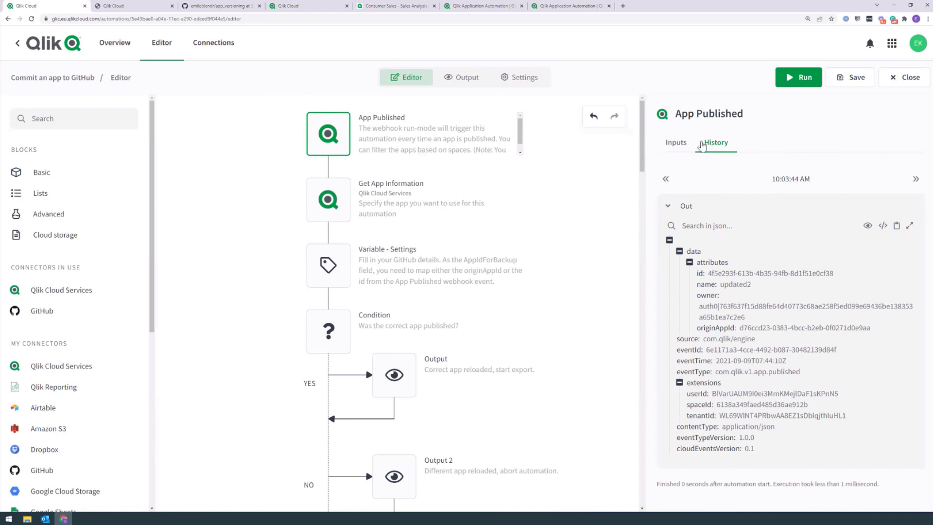
click(667, 181)
click(666, 178)
click(666, 181)
click(667, 180)
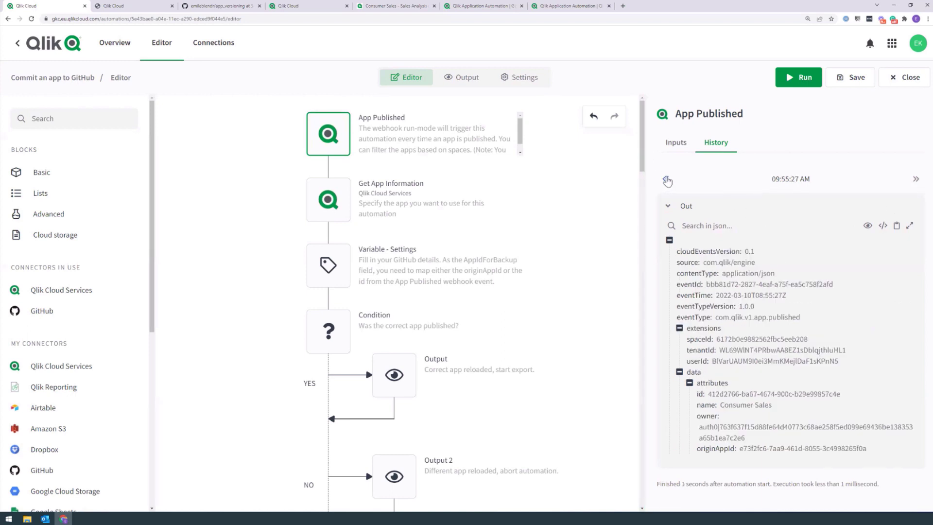
drag(720, 406, 765, 412)
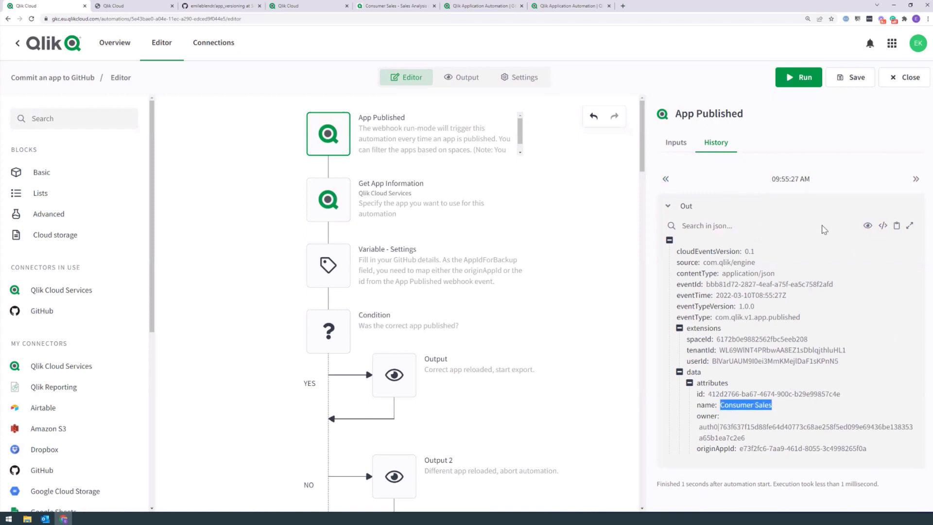
click(886, 215)
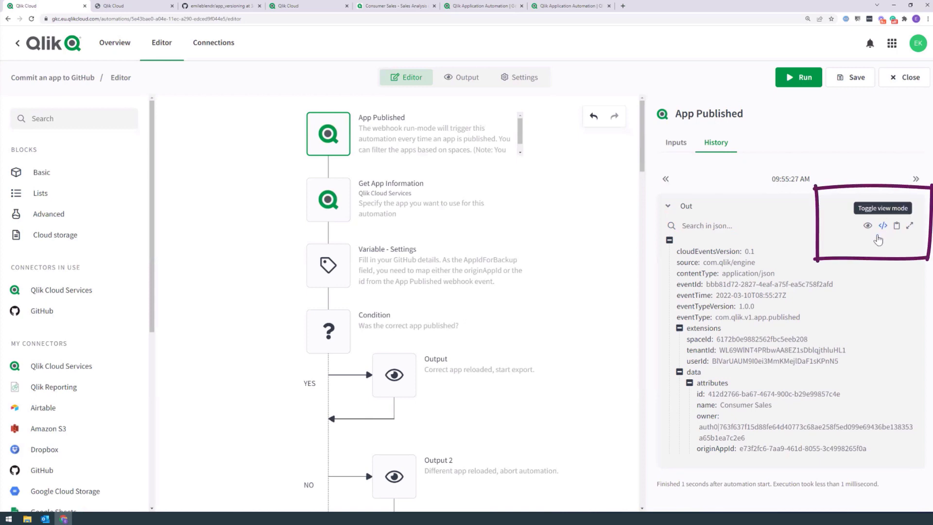
Step: Select the recorded event JSON as raw code and focus the trigger's Test Payload input
click(882, 226)
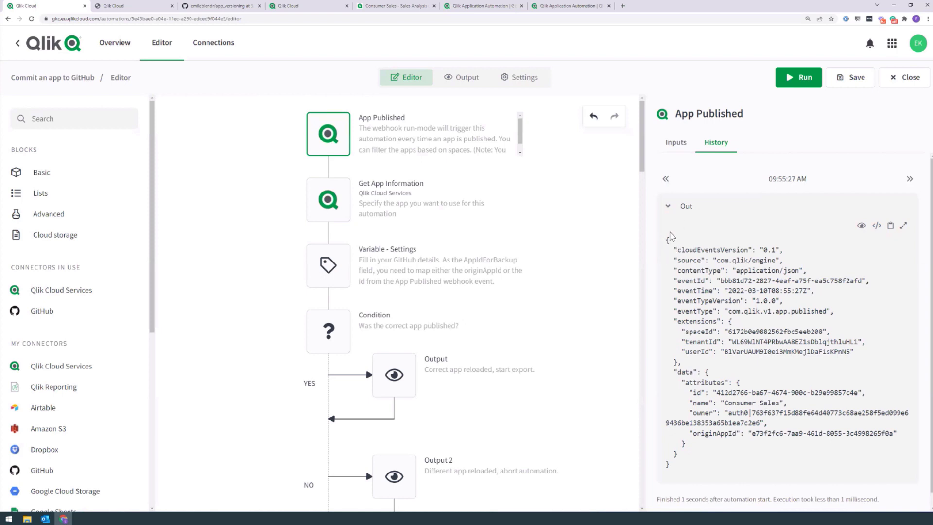
drag(666, 240, 676, 457)
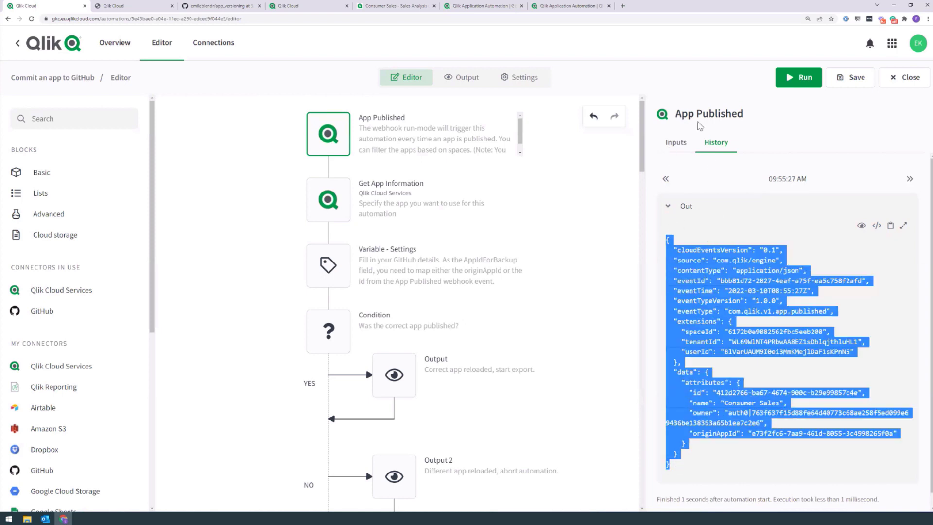
click(676, 142)
scroll(777, 340, down, 1)
click(777, 456)
Step: Replace the Test Payload with the copied Consumer Sales event JSON and run the automation
key(ctrl+a)
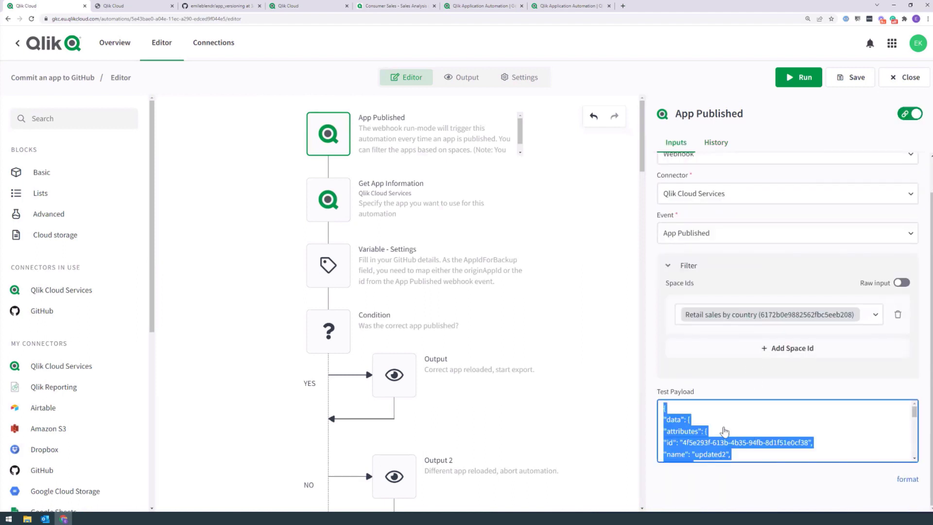
key(ctrl+v)
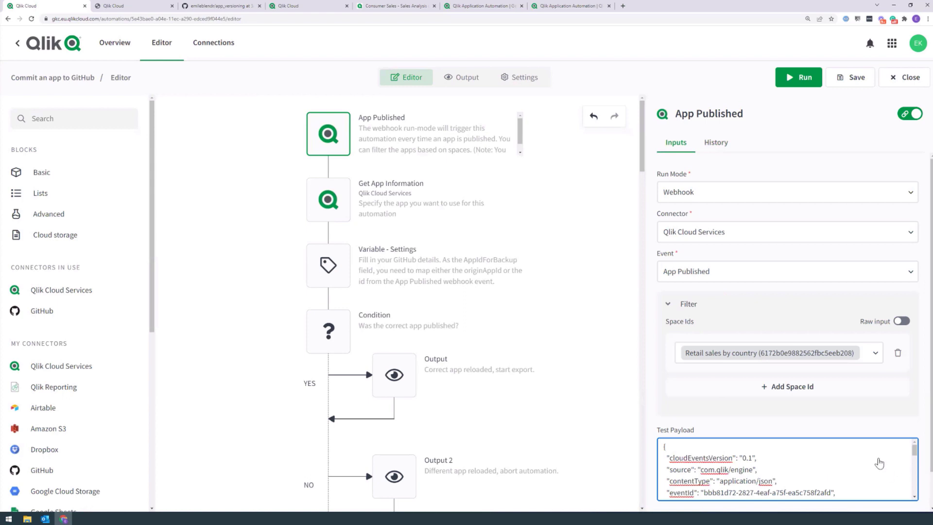
mouse_move(915, 454)
mouse_down()
mouse_move(915, 490)
mouse_move(915, 444)
mouse_up()
click(798, 77)
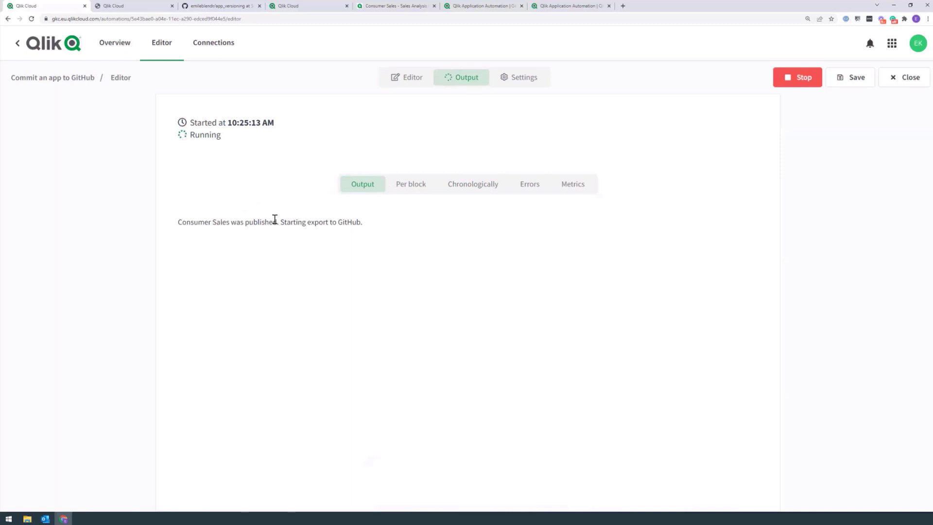
Step: Check the 10:25:13 AM run's chronological and output views reporting the GitHub export, then return to the editor
click(461, 185)
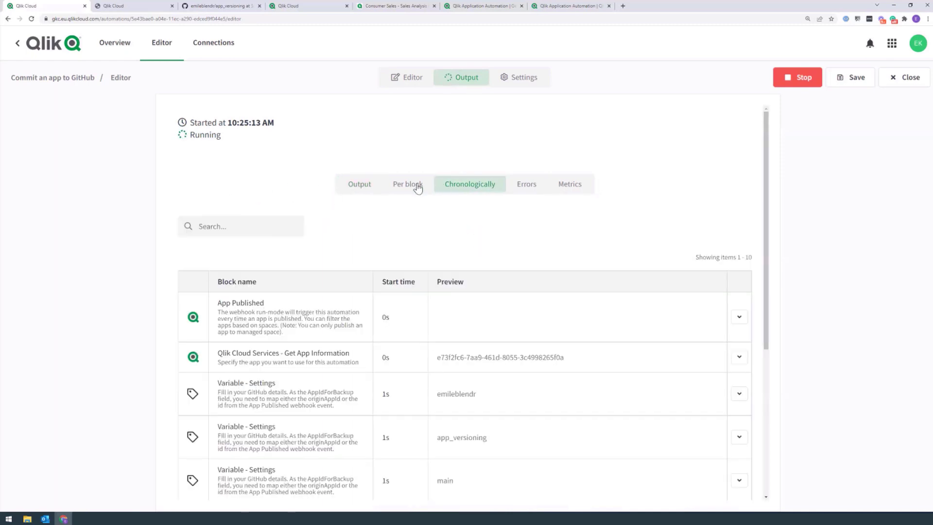
click(357, 184)
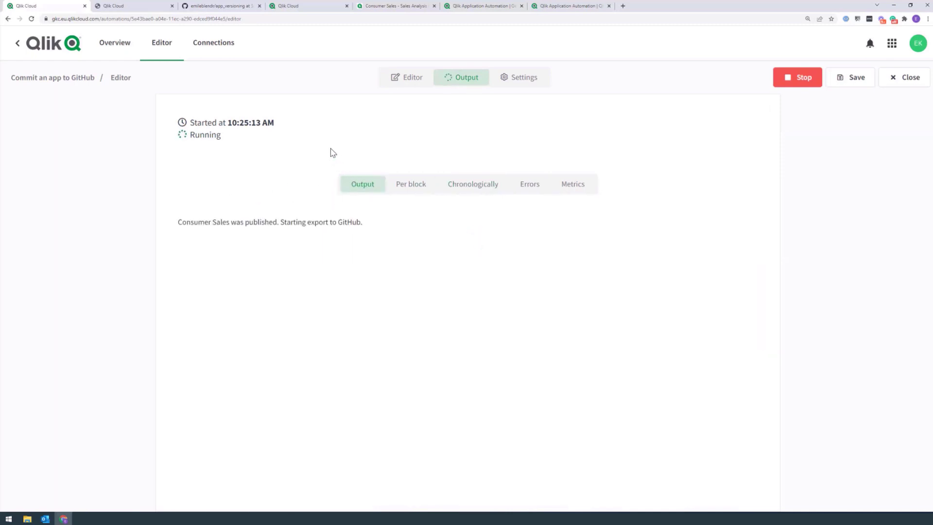
click(474, 210)
click(410, 78)
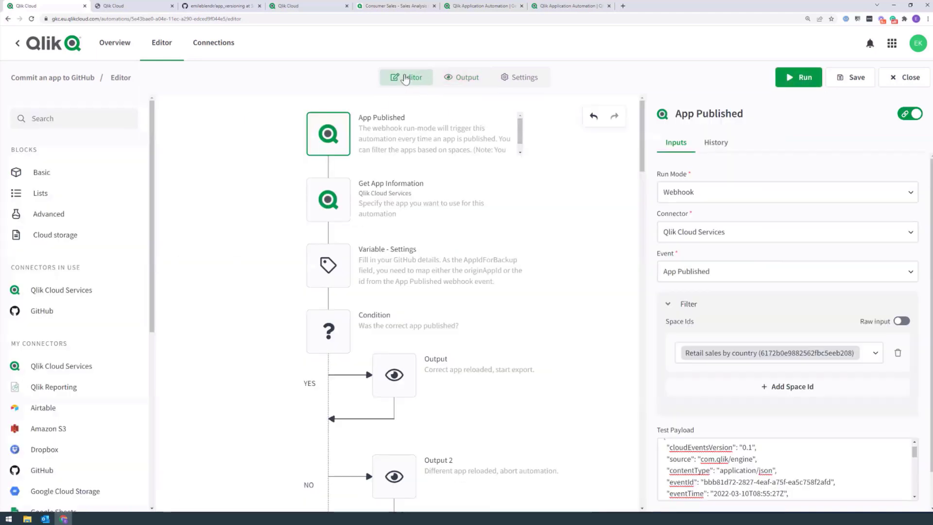
Step: Remove the Consumer Sales app from Get App Information's App Id
click(460, 223)
click(680, 191)
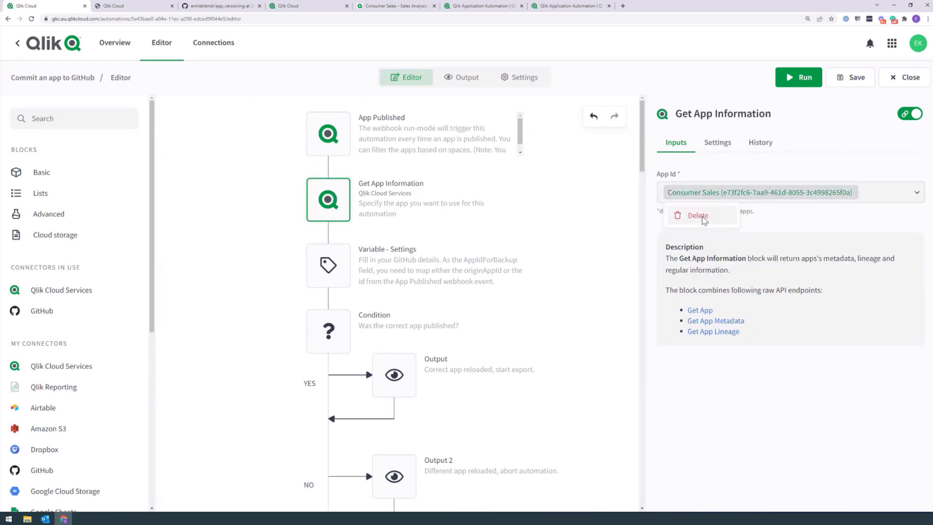
click(689, 214)
drag(642, 164, 628, 246)
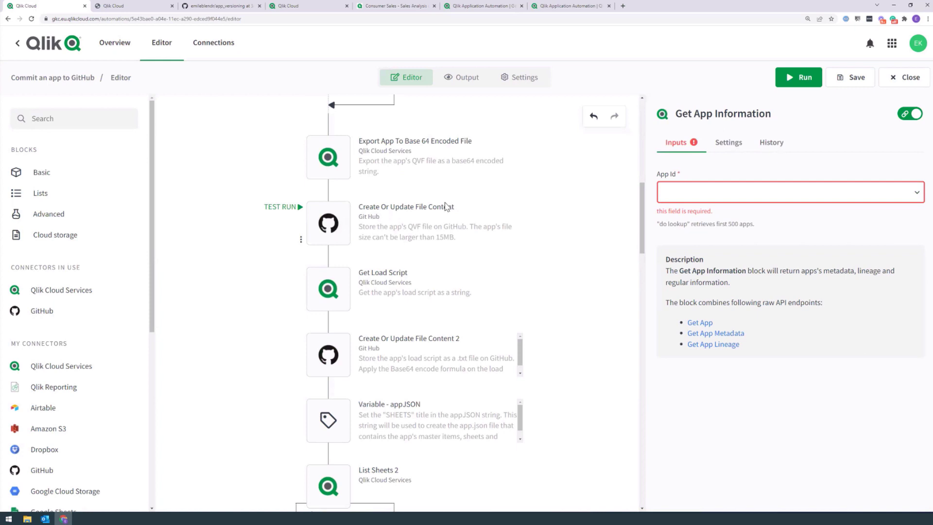
Step: Delete the GitHub connection on Create Or Update File Content and save the automation
click(346, 221)
click(767, 142)
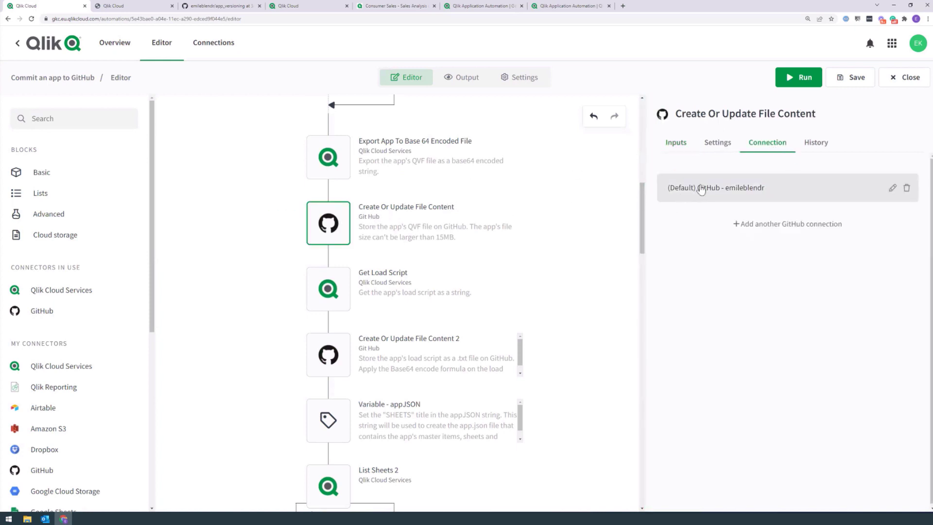
click(907, 187)
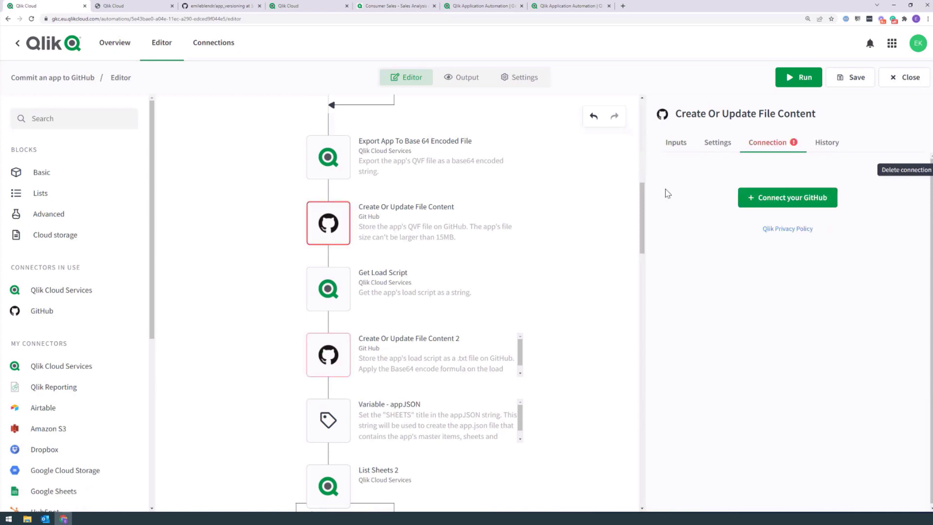
scroll(440, 162, up, 10)
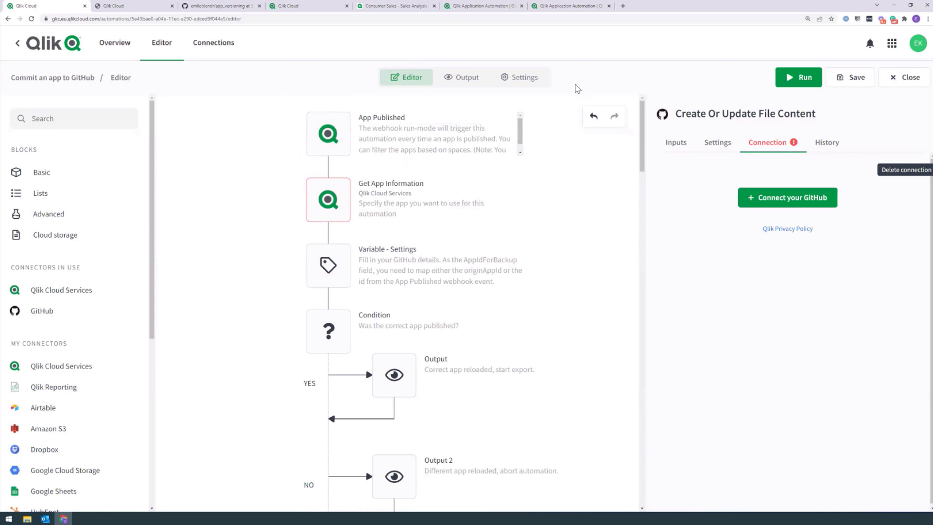
click(850, 78)
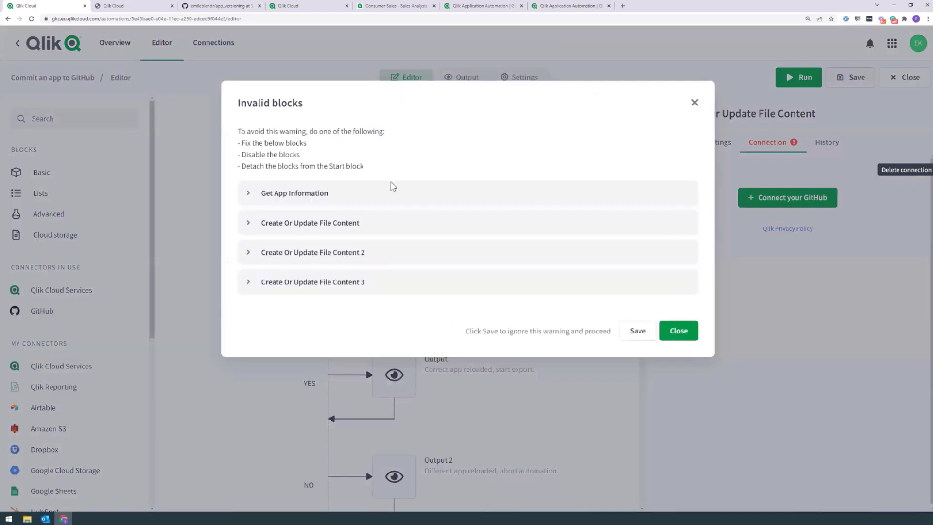
Step: Inspect the invalid blocks' details like the missing App Id, close the warning, and start a GitHub connection
click(249, 195)
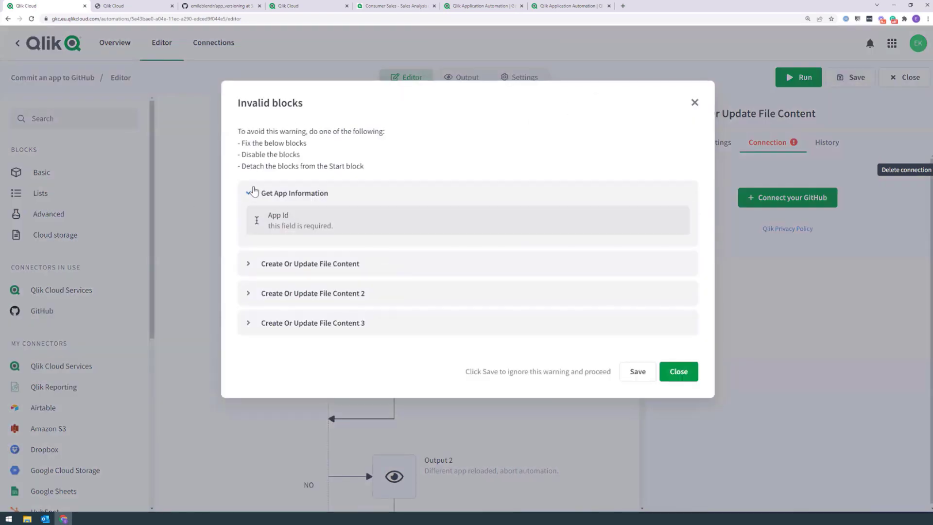
click(249, 263)
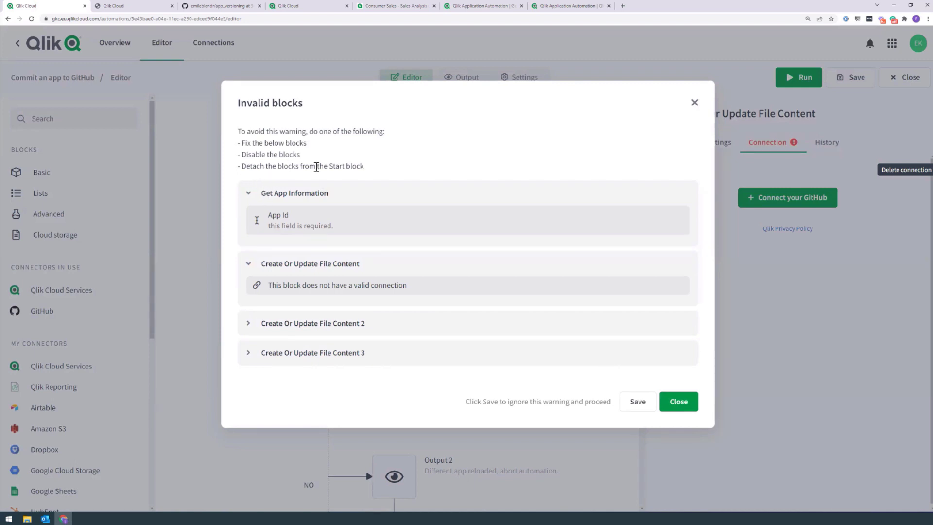
drag(267, 215, 285, 215)
click(542, 123)
click(694, 103)
click(787, 197)
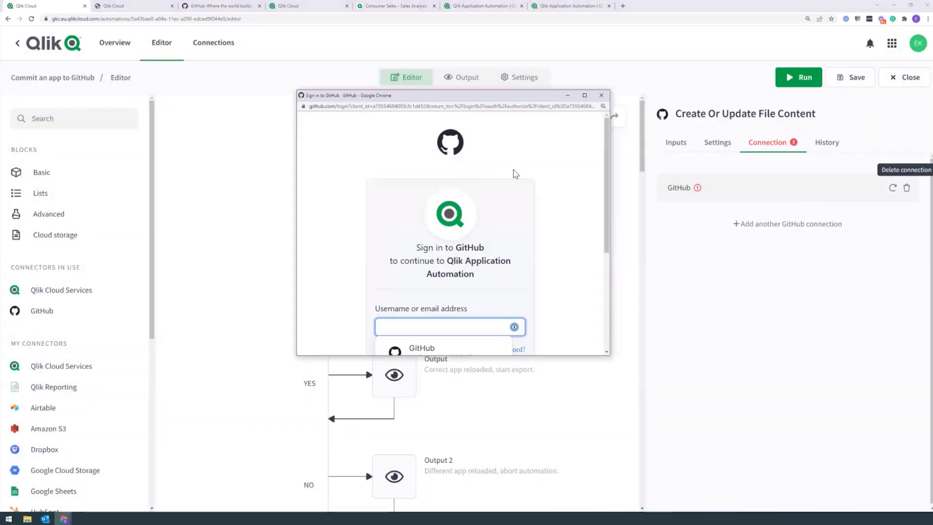
Step: Sign in to GitHub with a saved login through SSO and select the new connection for the block
drag(606, 145, 608, 189)
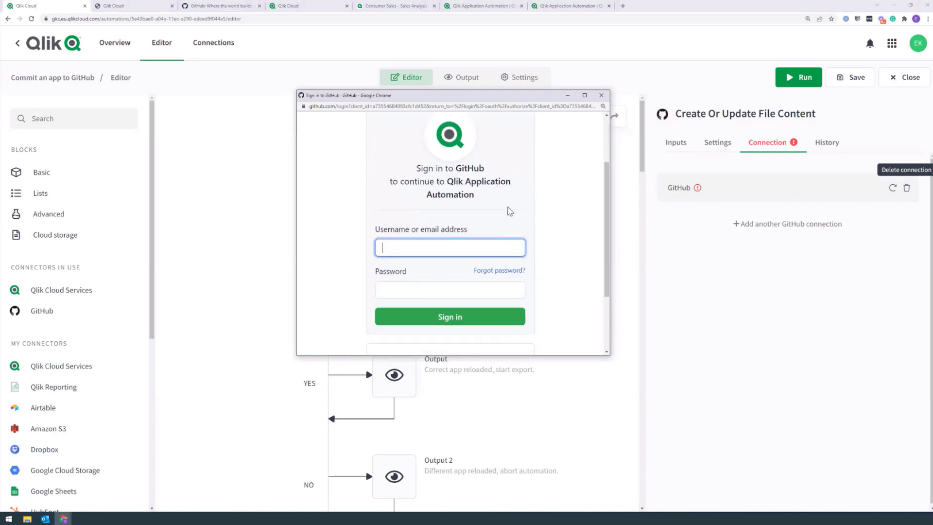
click(441, 242)
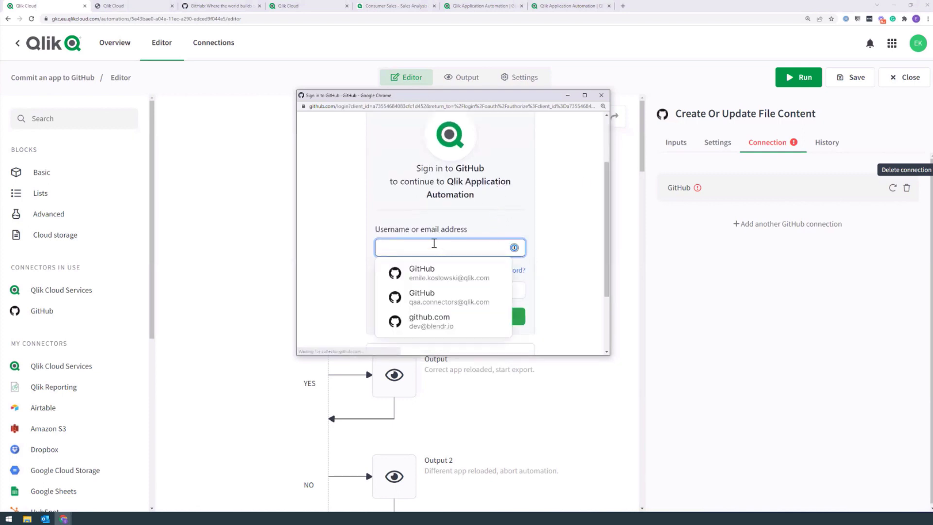
click(447, 298)
click(449, 314)
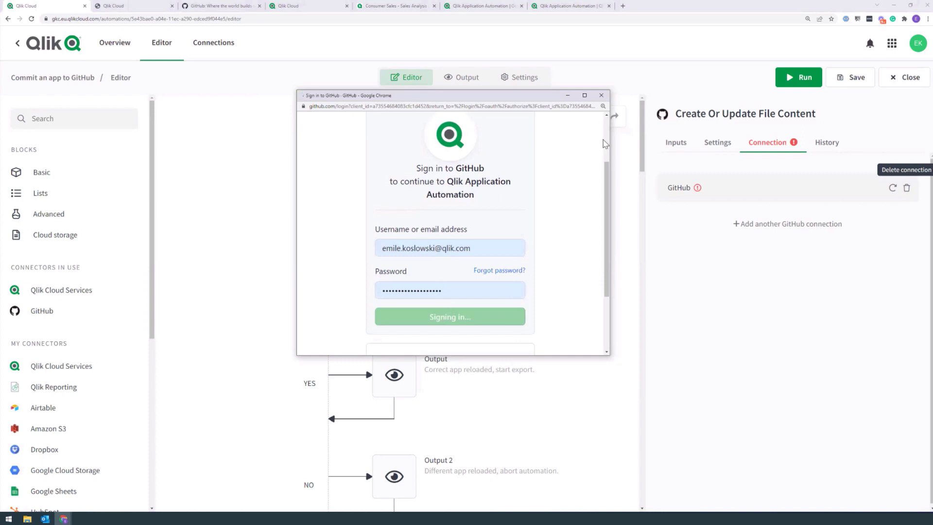
click(479, 371)
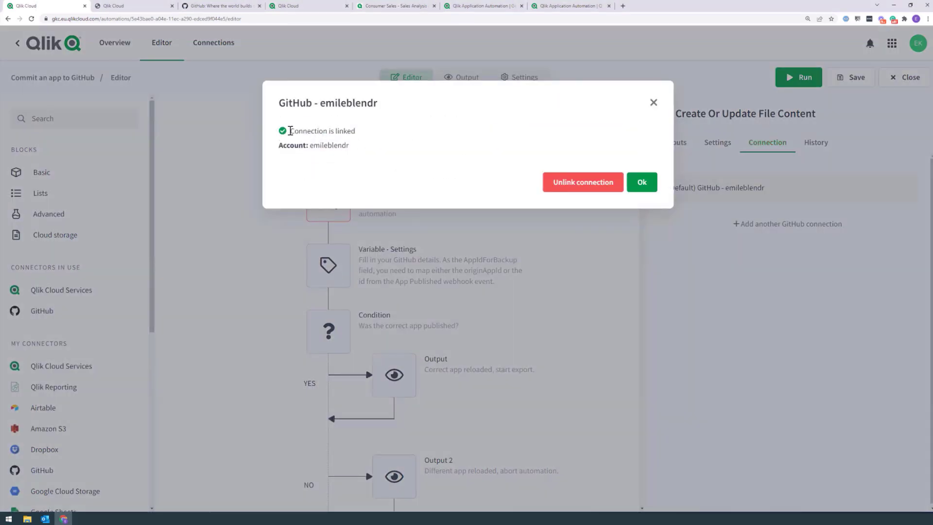
click(644, 184)
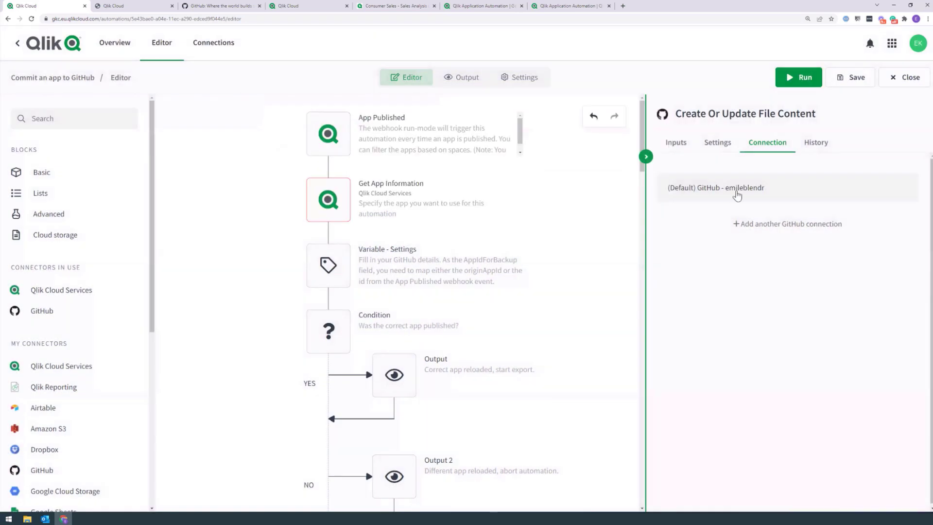
click(708, 199)
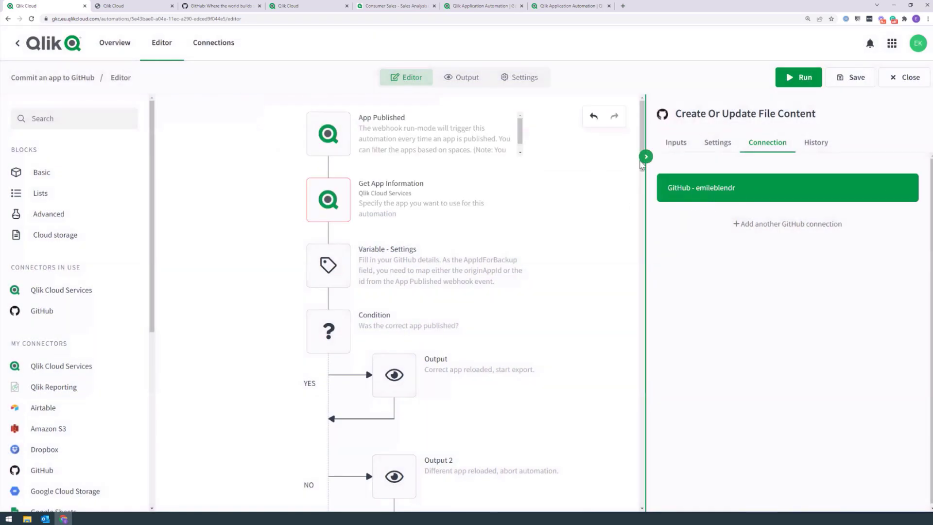
Step: Look up available apps for App Id and check the Consumer Sales app ID in another tab
click(329, 203)
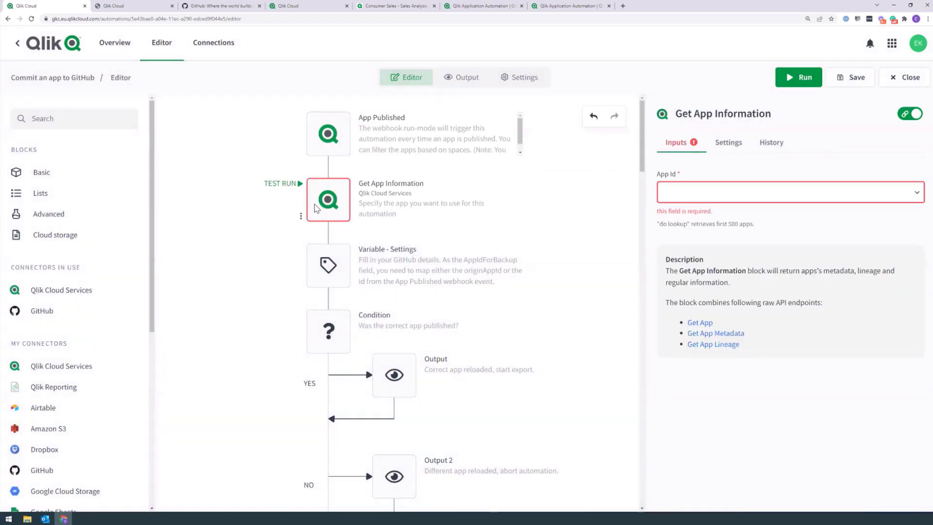
click(695, 194)
click(700, 220)
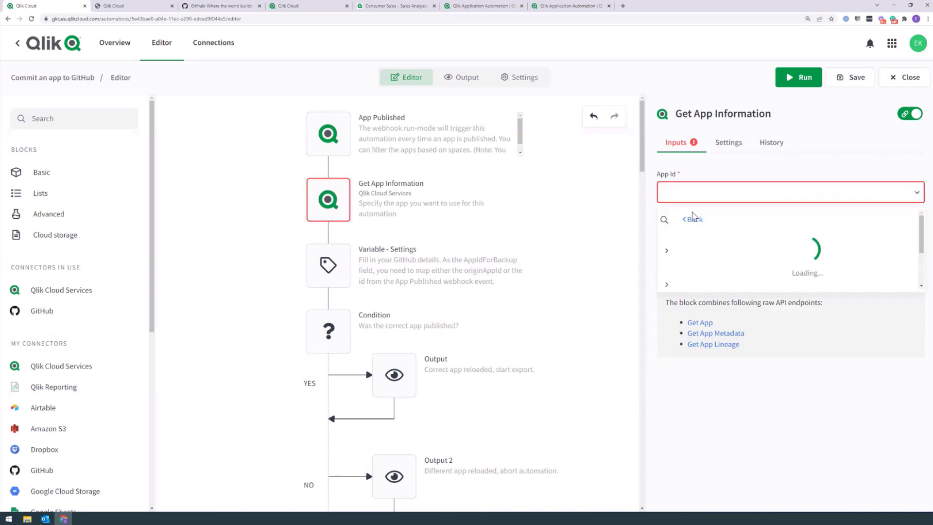
click(726, 174)
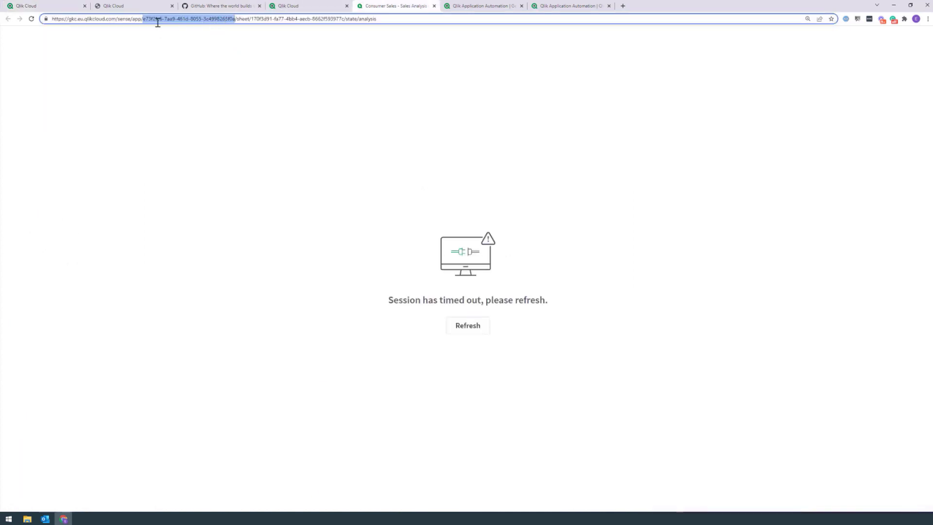
click(48, 4)
click(708, 190)
click(710, 219)
Step: Reset App Id to Consumer Sales, then replace it with typed 'consu' and run the automation
click(719, 323)
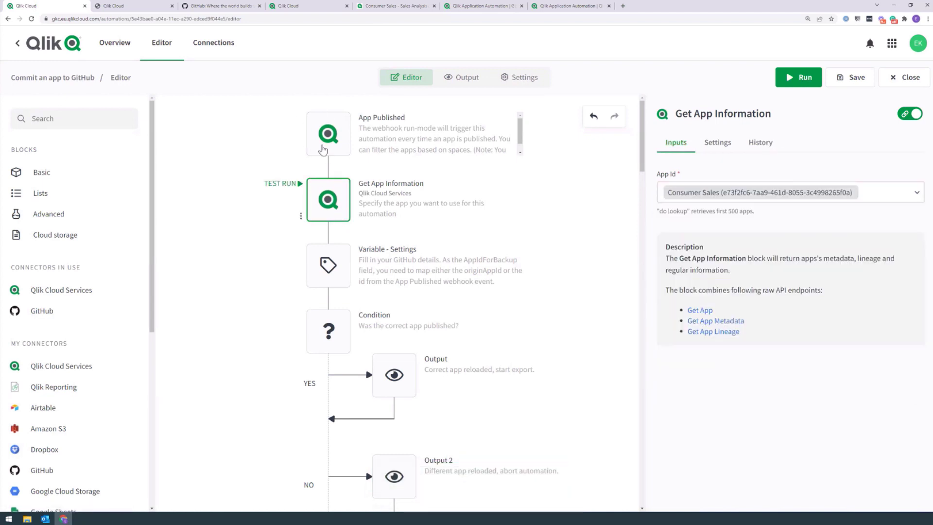
click(327, 265)
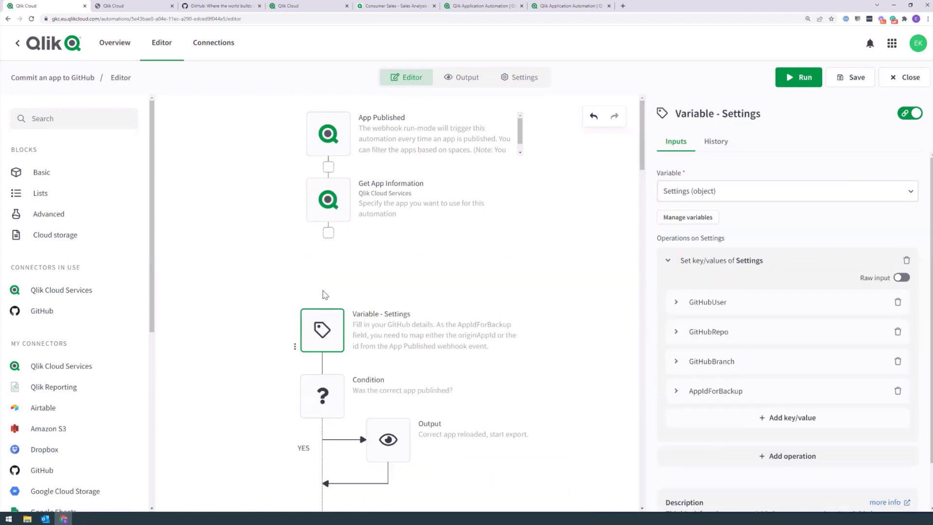
click(330, 202)
click(731, 194)
click(688, 217)
text(consumer)
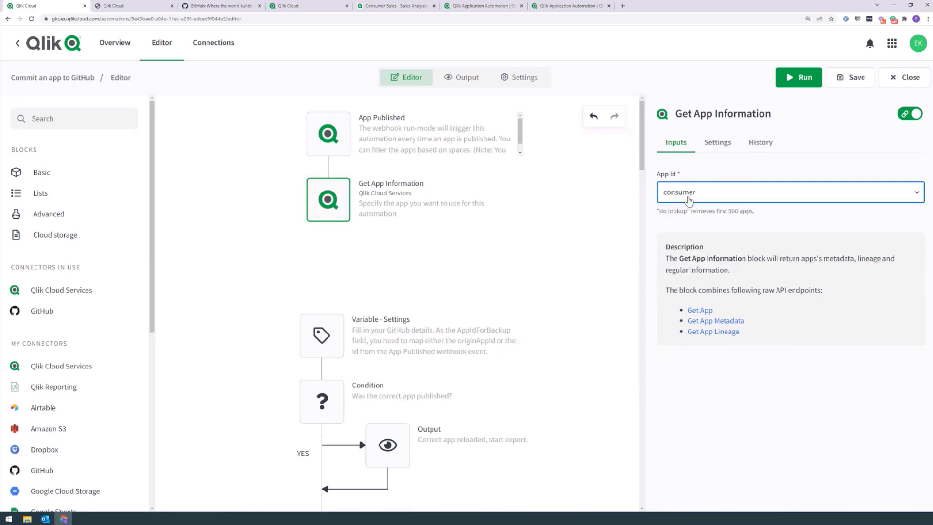
click(800, 78)
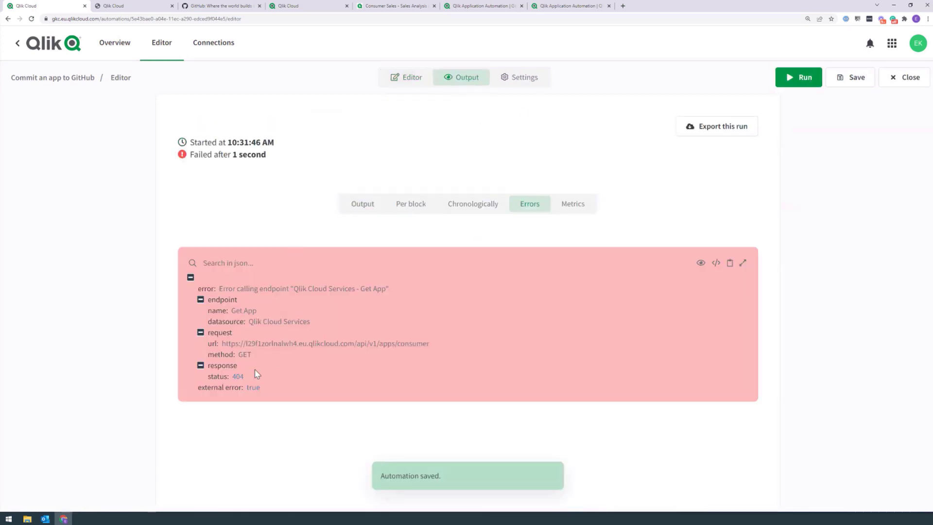
Step: Back in the editor, nudge Variable - Settings lower and open the App Published block's settings
click(404, 76)
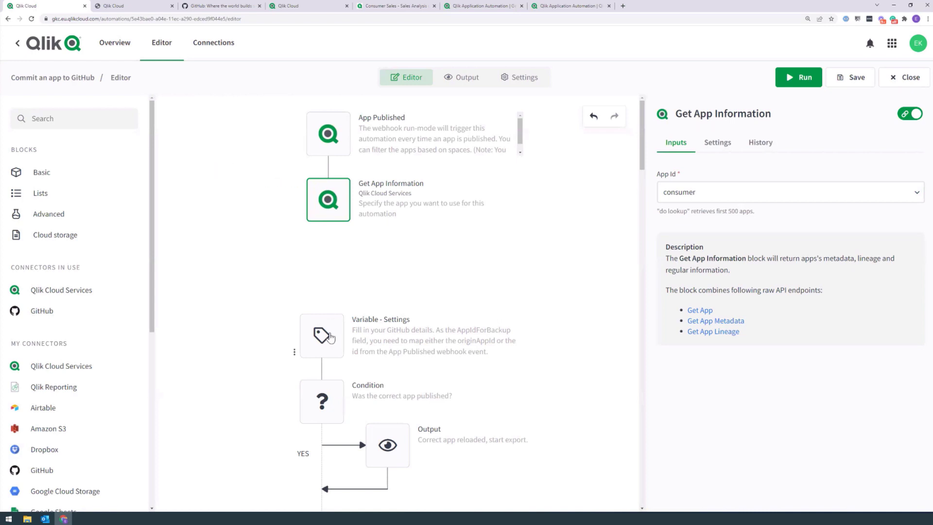
drag(328, 335, 333, 357)
mouse_move(266, 182)
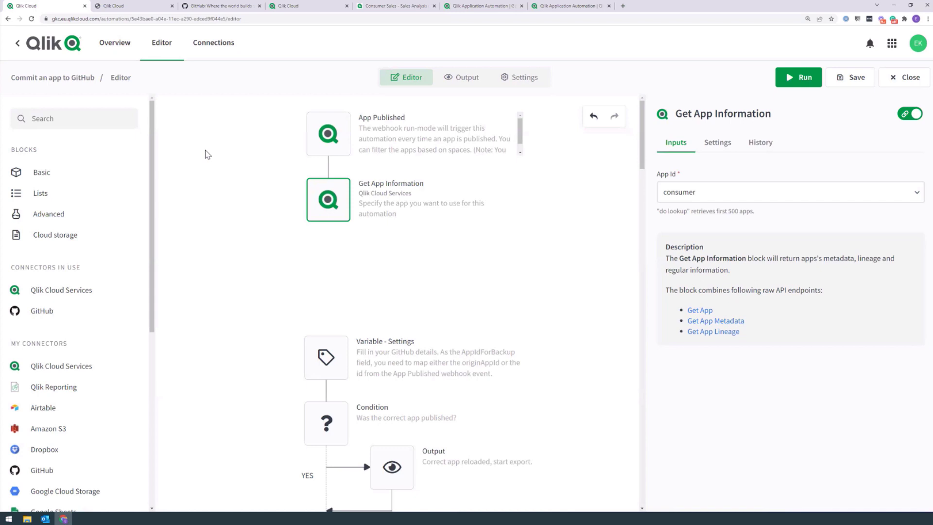
click(324, 146)
click(325, 211)
click(324, 211)
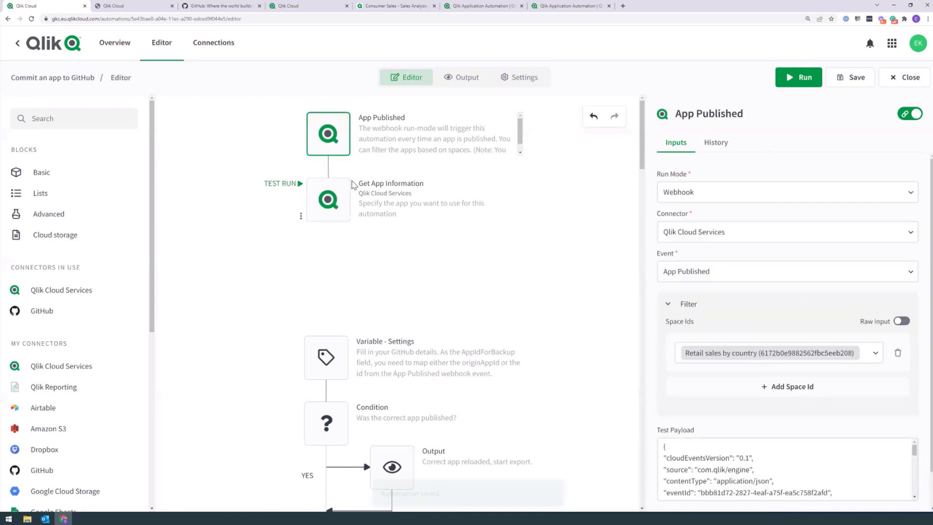
click(334, 211)
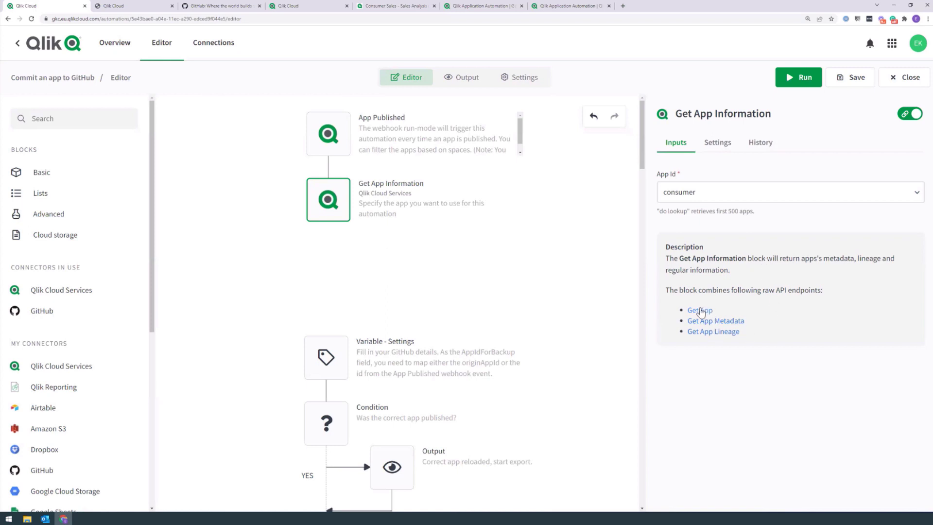
drag(712, 196, 659, 196)
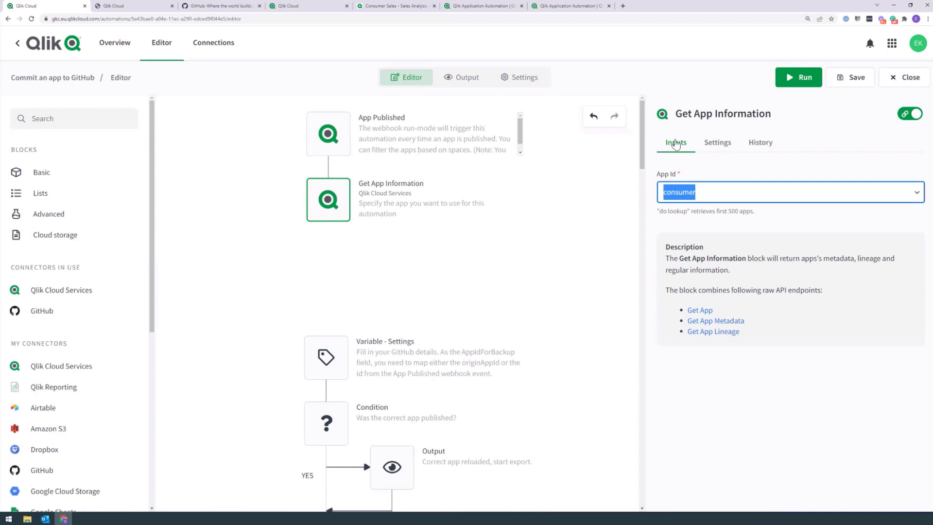
key(BackSpace)
click(339, 136)
click(327, 212)
click(698, 198)
text(consumer)
click(57, 134)
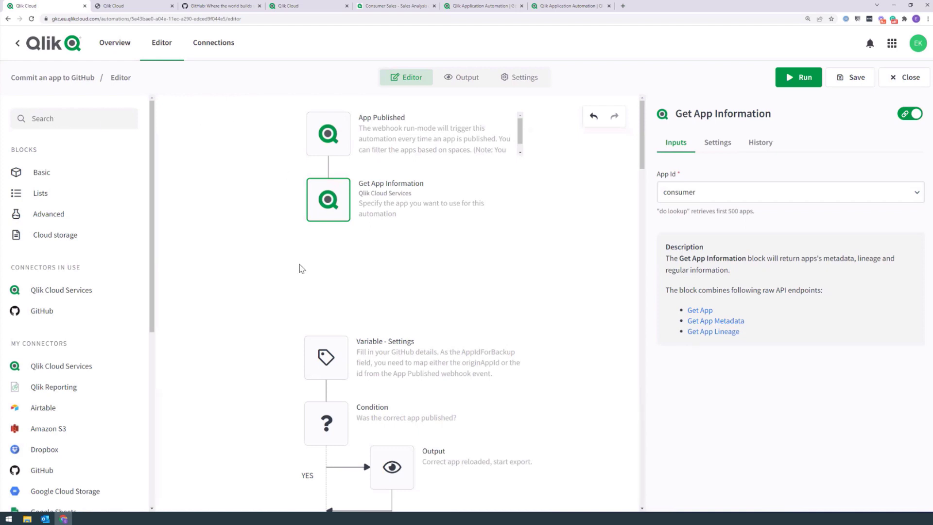
Step: Disable Get App Information and reattach Variable - Settings directly beneath it
right_click(329, 196)
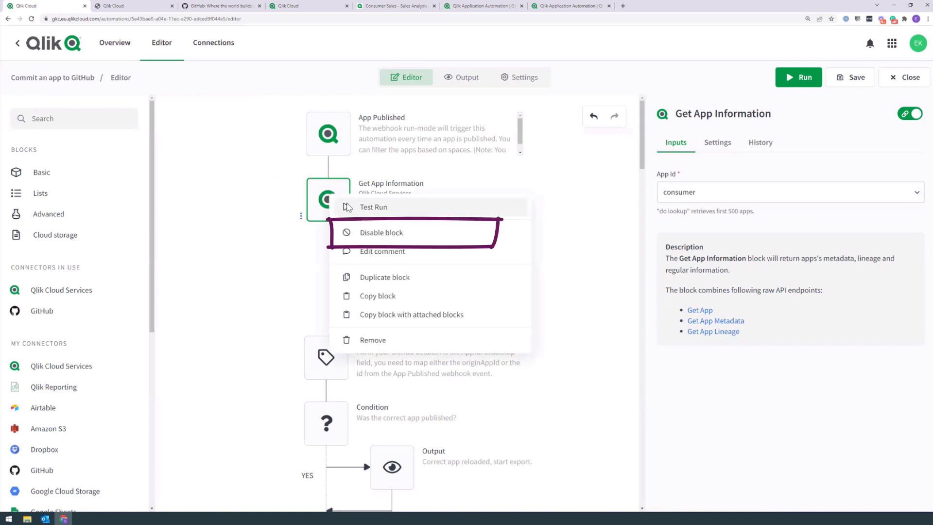
click(374, 234)
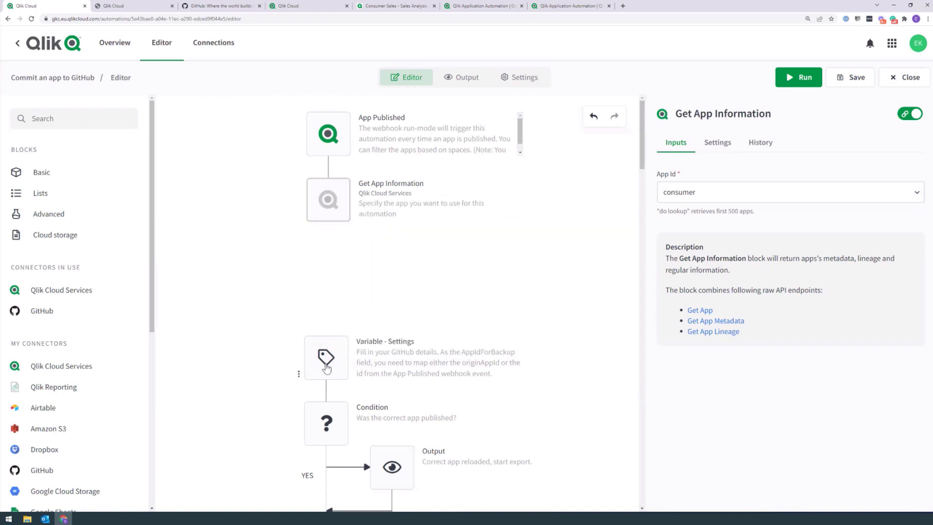
drag(326, 368, 319, 265)
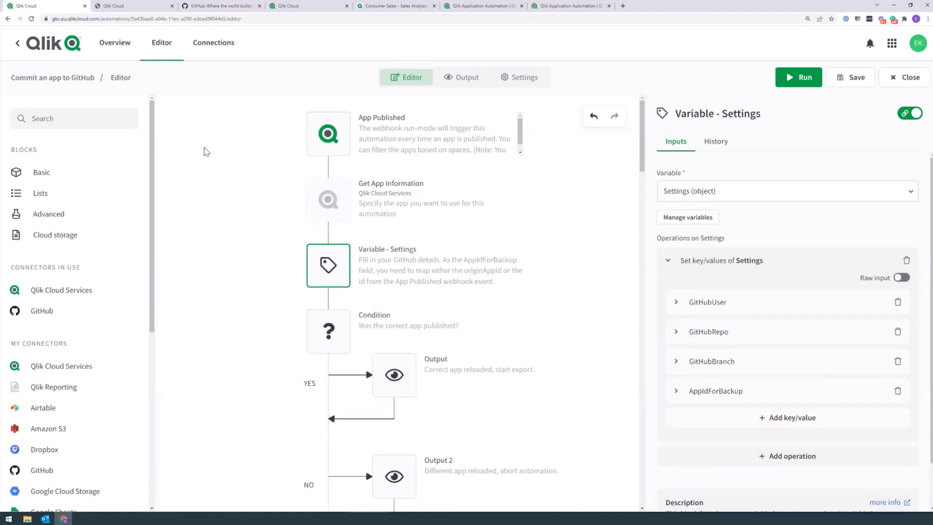
Step: Run the automation again and review its blocks in execution order
scroll(335, 436, down, 4)
click(335, 436)
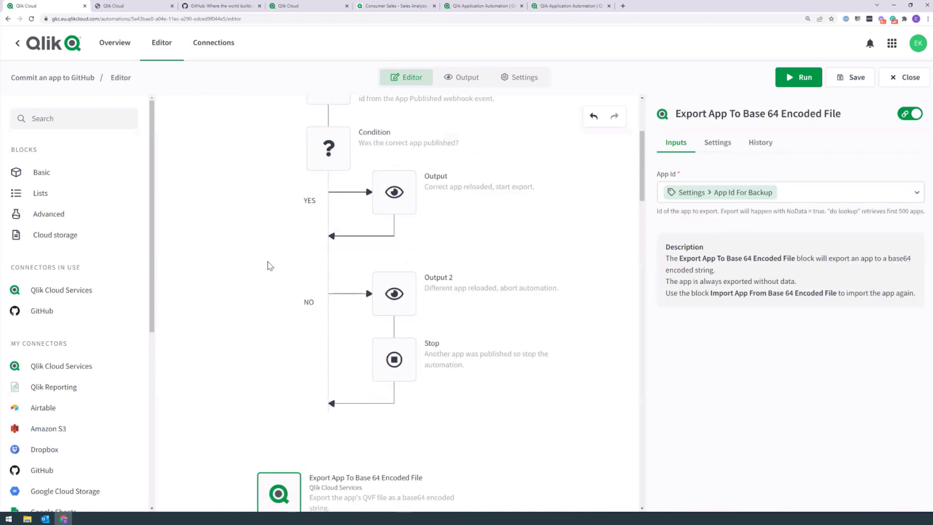
scroll(485, 167, up, 4)
click(798, 77)
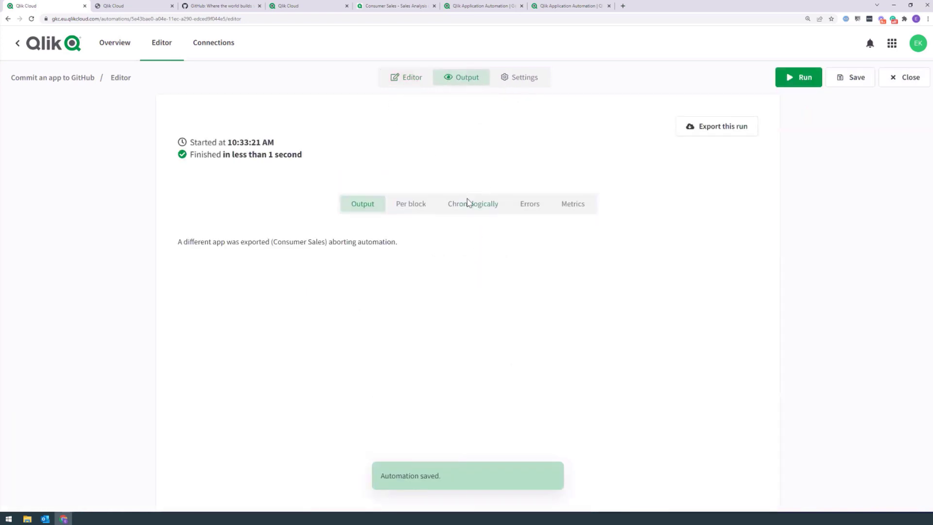
click(467, 203)
scroll(762, 198, down, 3)
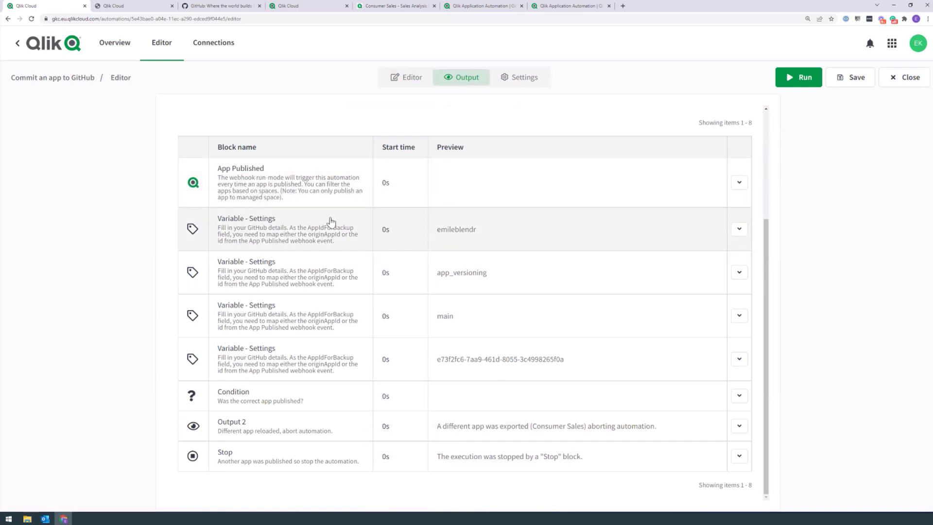
Step: Disable the first Create Or Update File Content block, also checking blocks 2 and 3's action menus
click(408, 79)
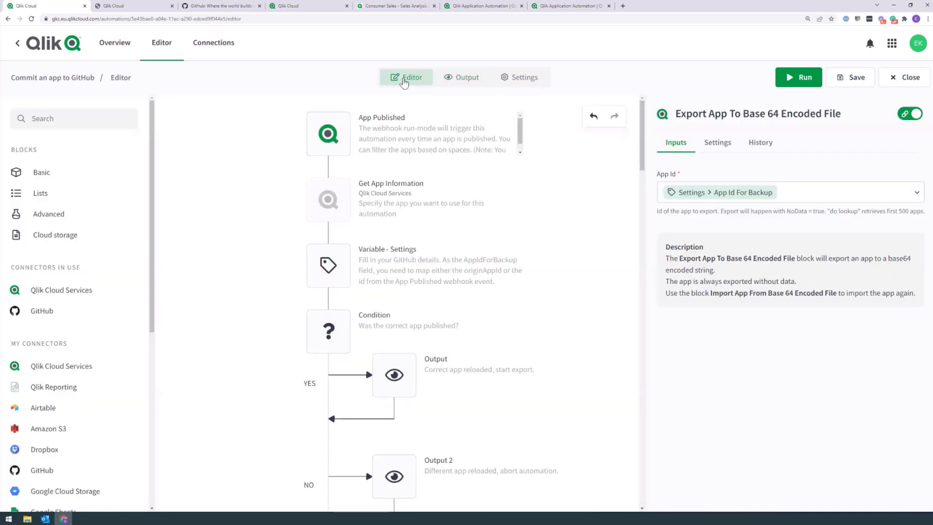
scroll(316, 204, down, 4)
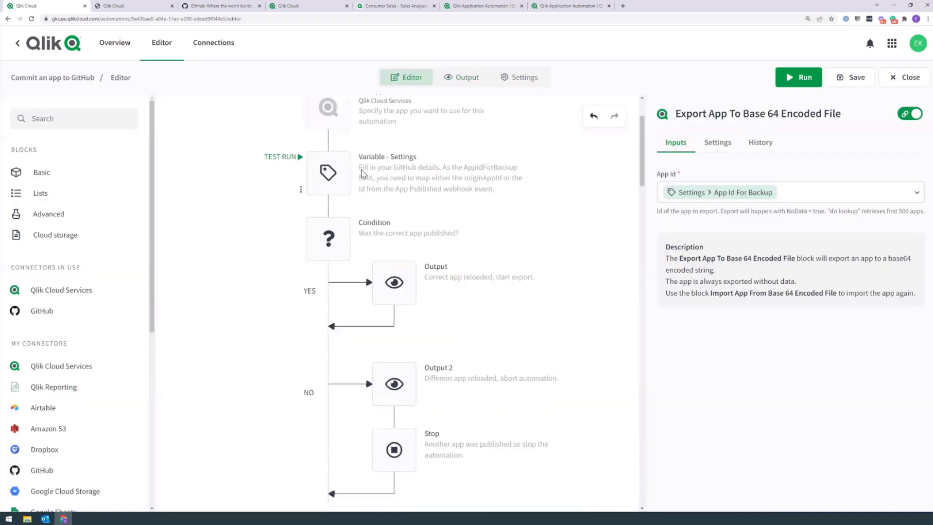
scroll(340, 228, up, 4)
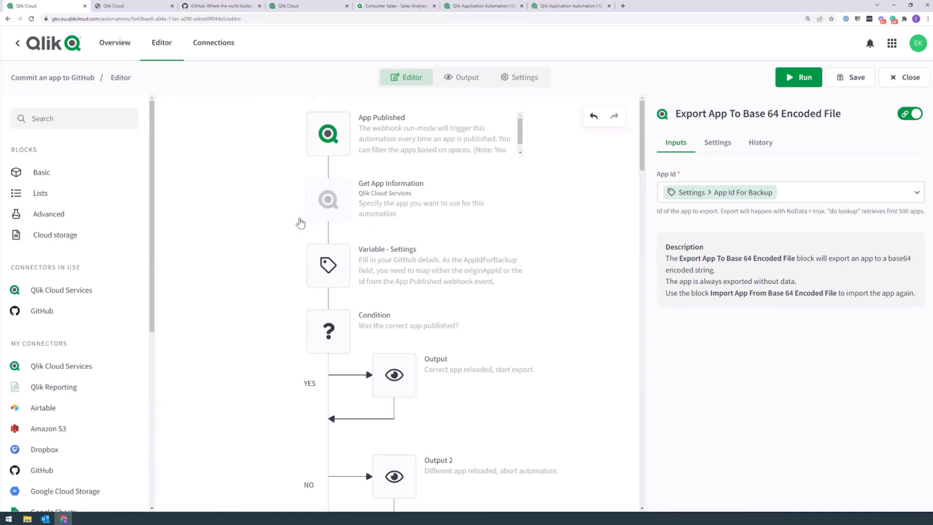
scroll(219, 198, down, 4)
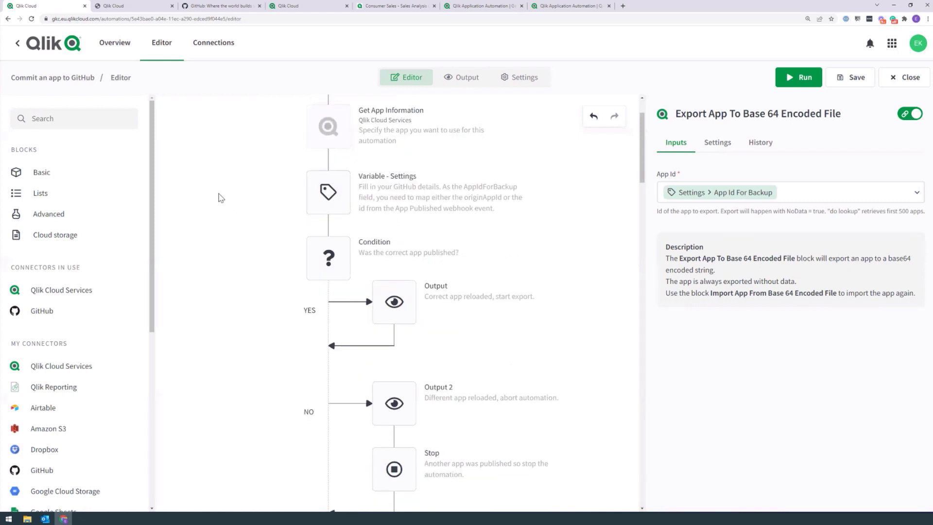
scroll(321, 127, up, 4)
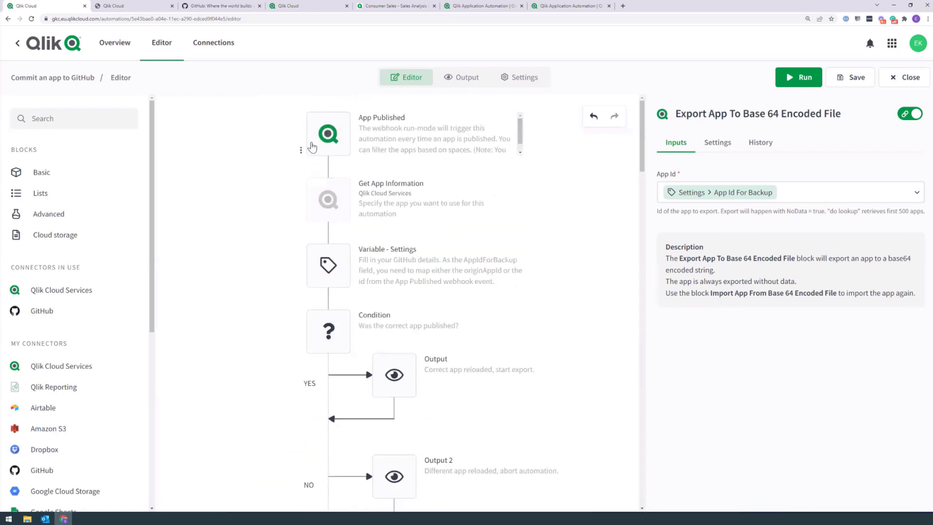
scroll(270, 206, down, 8)
click(326, 299)
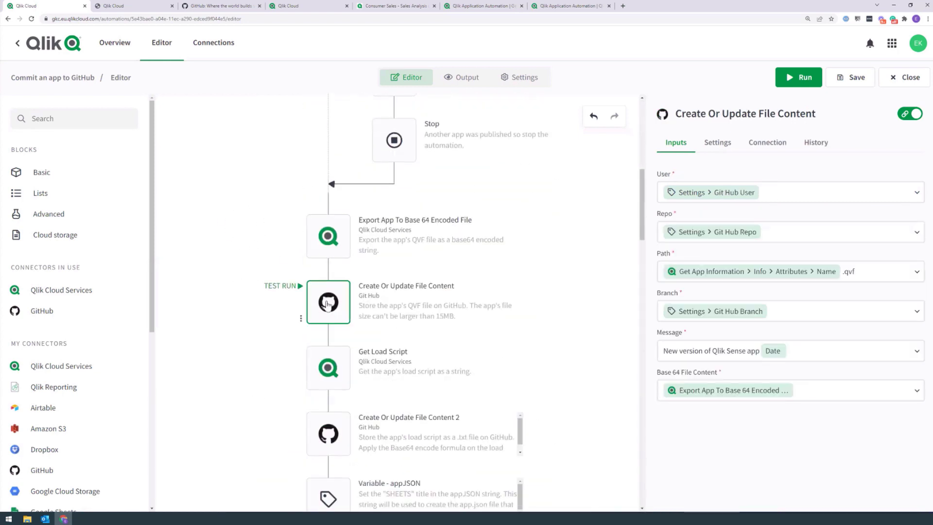
right_click(327, 300)
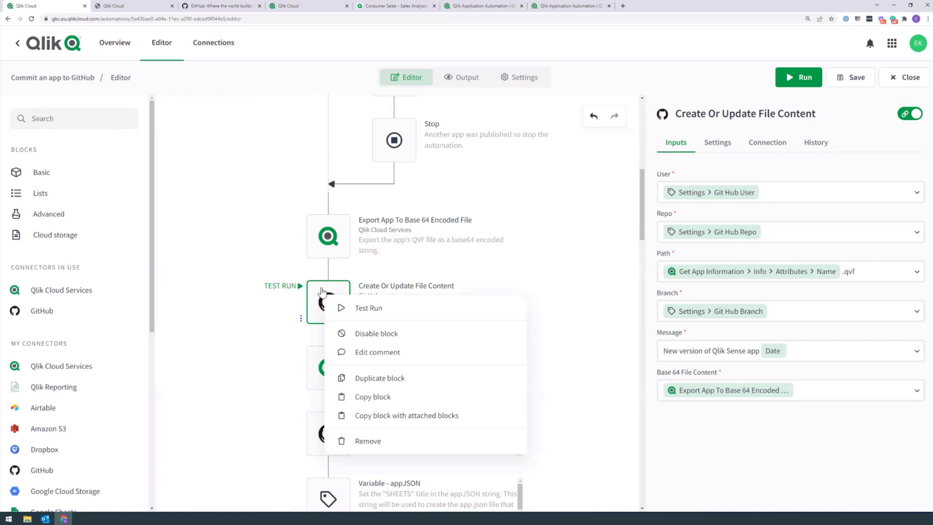
click(377, 333)
right_click(334, 425)
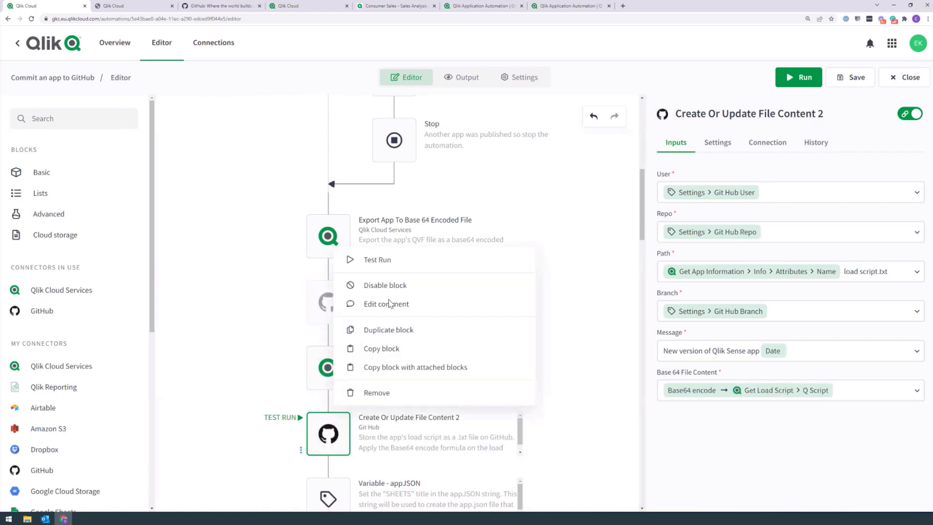
scroll(311, 299, down, 10)
scroll(309, 299, down, 10)
right_click(325, 314)
drag(642, 446, 640, 108)
Step: Run the automation and review its block results chronologically, including the QlikPoint row's inputs
click(816, 85)
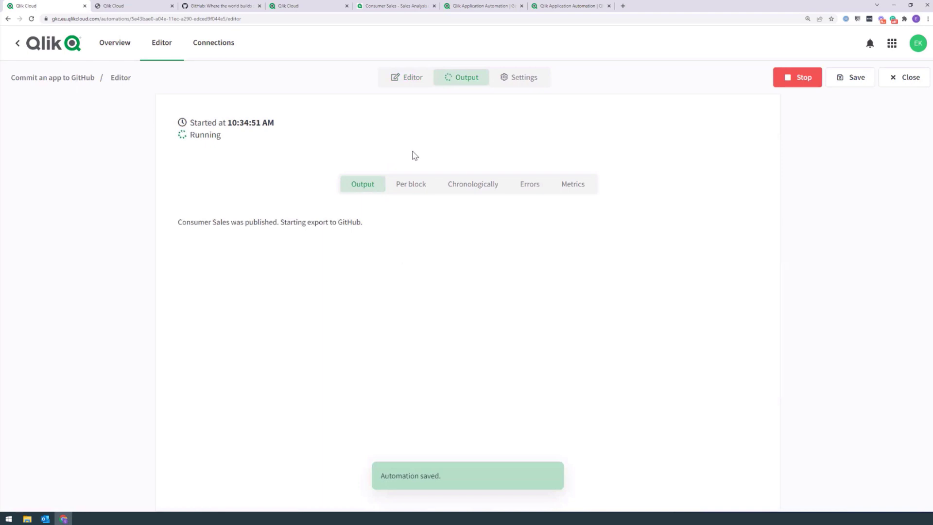
click(473, 184)
scroll(262, 354, down, 6)
drag(765, 132, 764, 485)
click(312, 331)
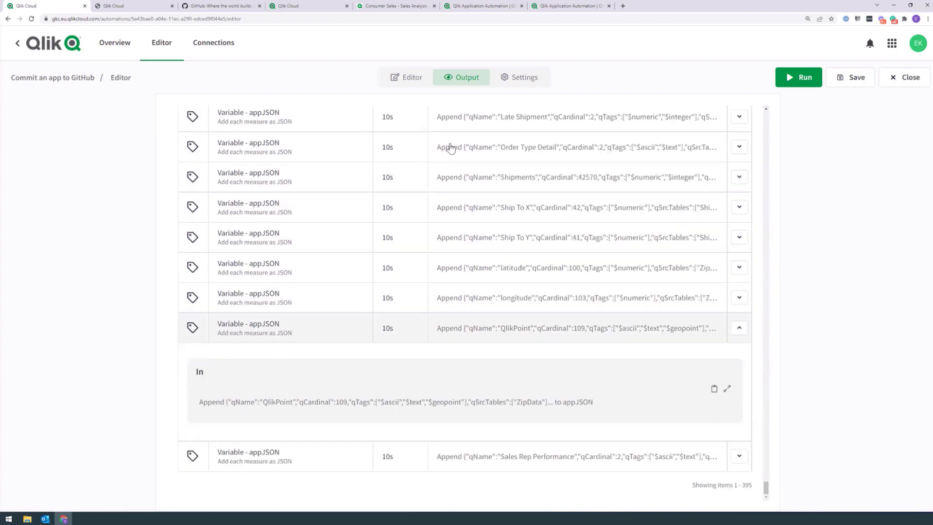
click(398, 80)
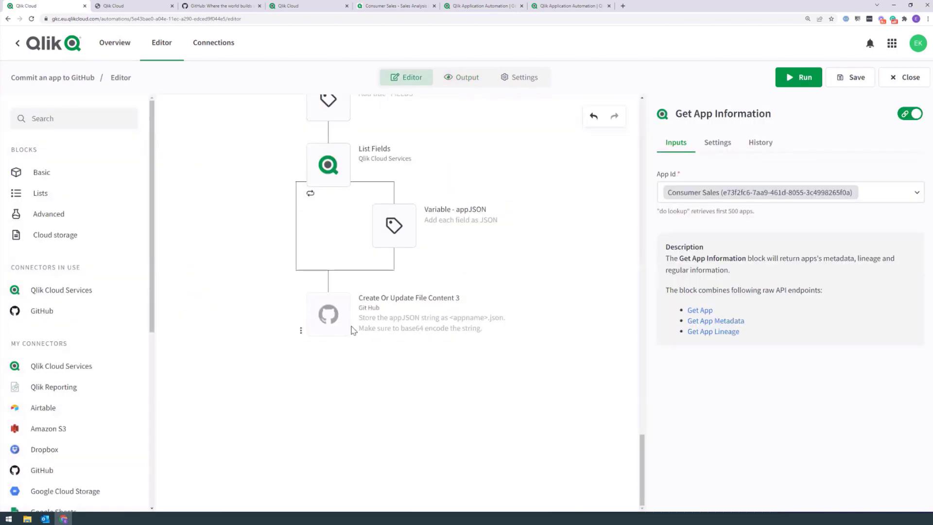
Step: Insert an Output block before Create Or Update File Content 3 with App JSON as data to output
click(328, 314)
click(48, 125)
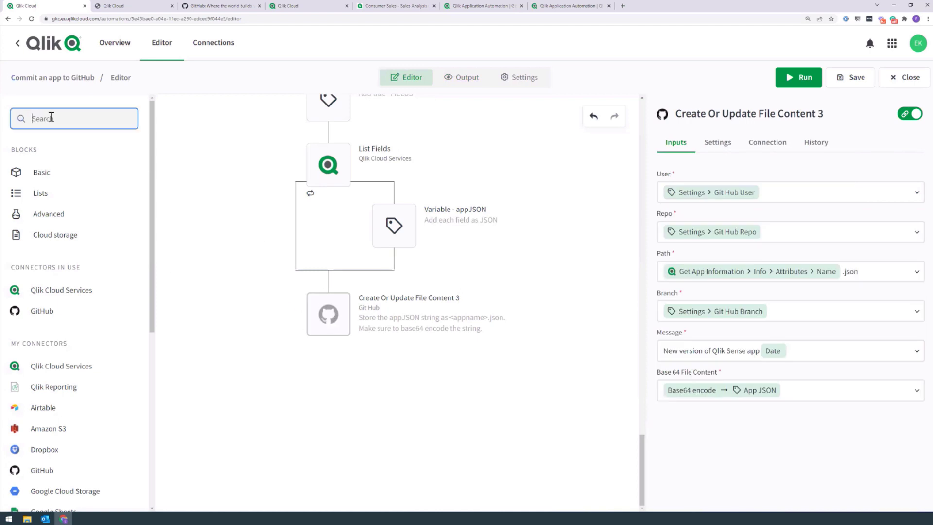
text(output)
click(277, 275)
drag(278, 276, 328, 282)
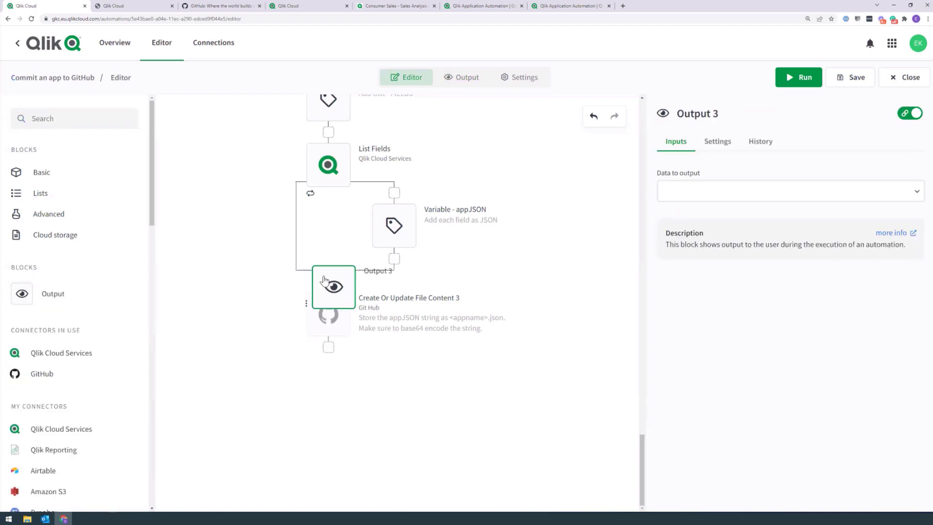
click(686, 191)
click(677, 221)
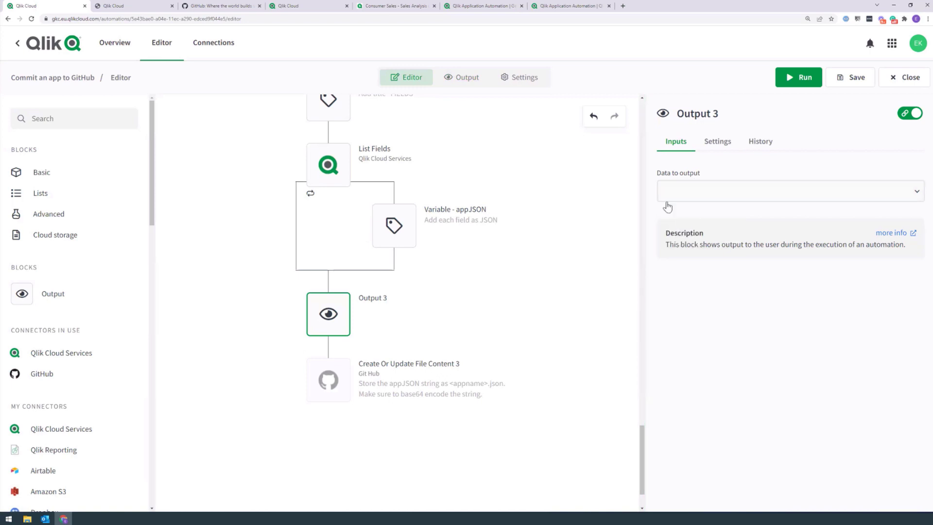
click(691, 193)
click(723, 251)
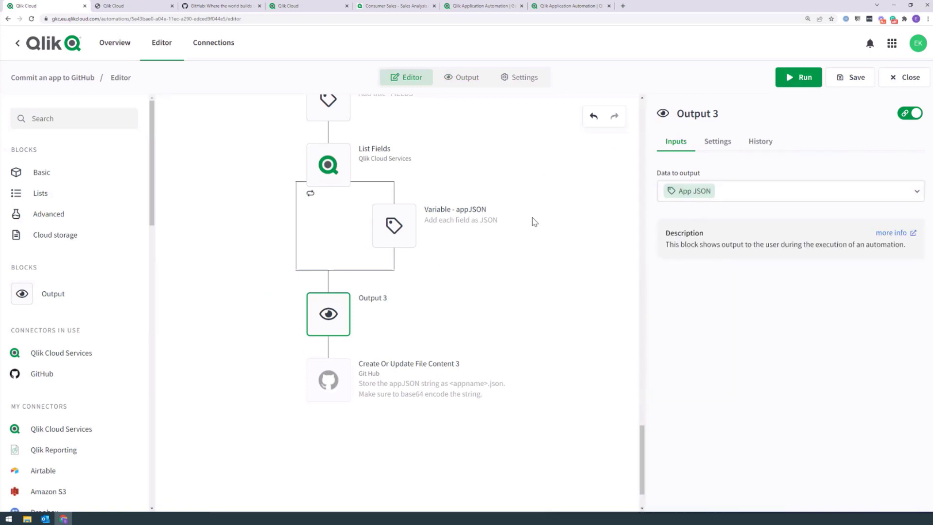
Step: Run the automation and browse its 396 block results per block and chronologically
click(795, 76)
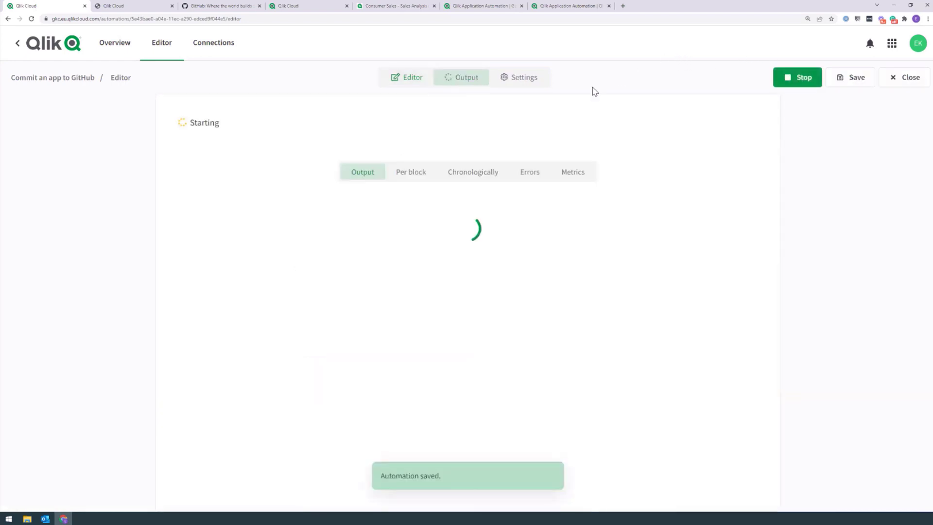
click(420, 189)
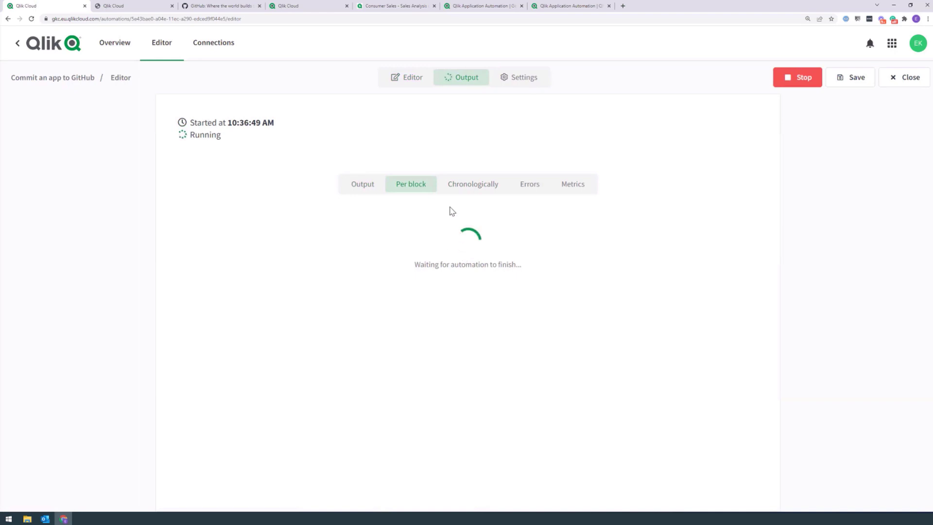
click(471, 190)
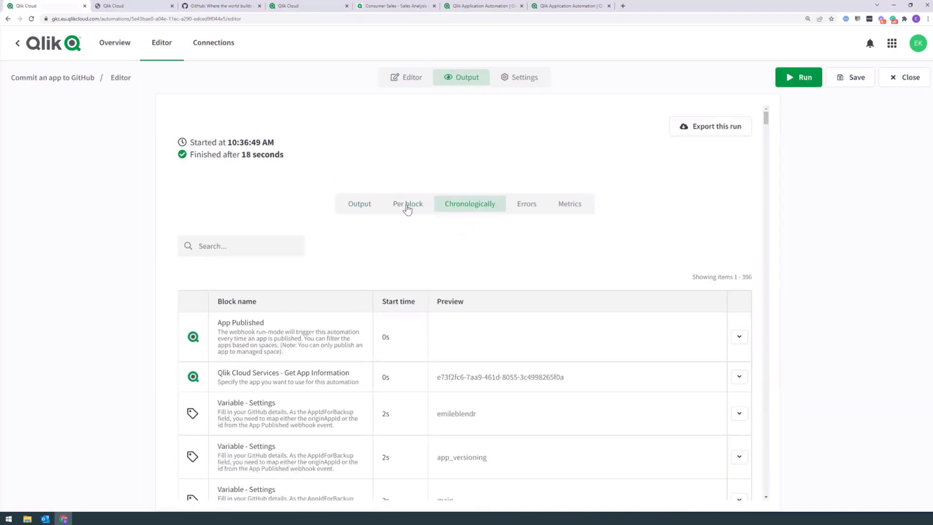
drag(765, 116, 760, 98)
mouse_move(766, 119)
mouse_down()
mouse_move(751, 258)
mouse_move(767, 109)
mouse_move(764, 118)
mouse_up()
Step: Show the execution count of each block in the run results
click(203, 248)
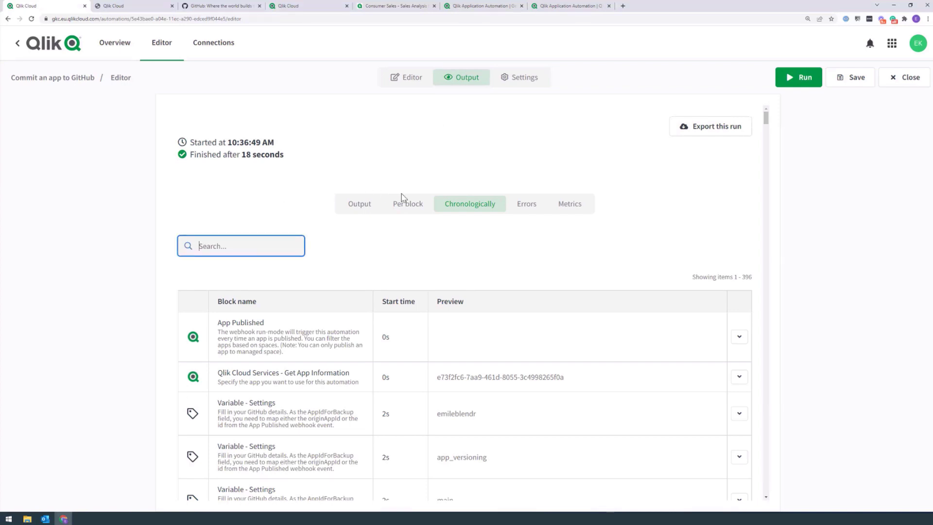
click(408, 207)
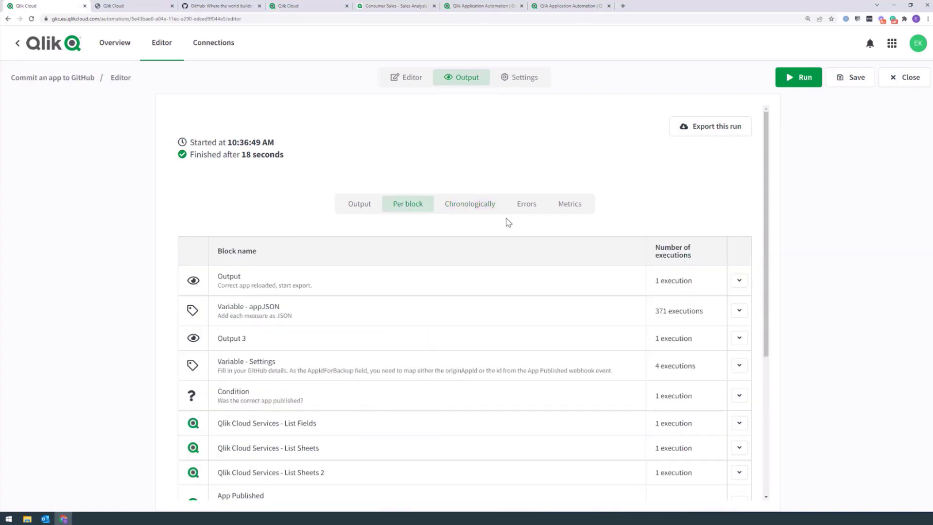
drag(766, 162, 762, 252)
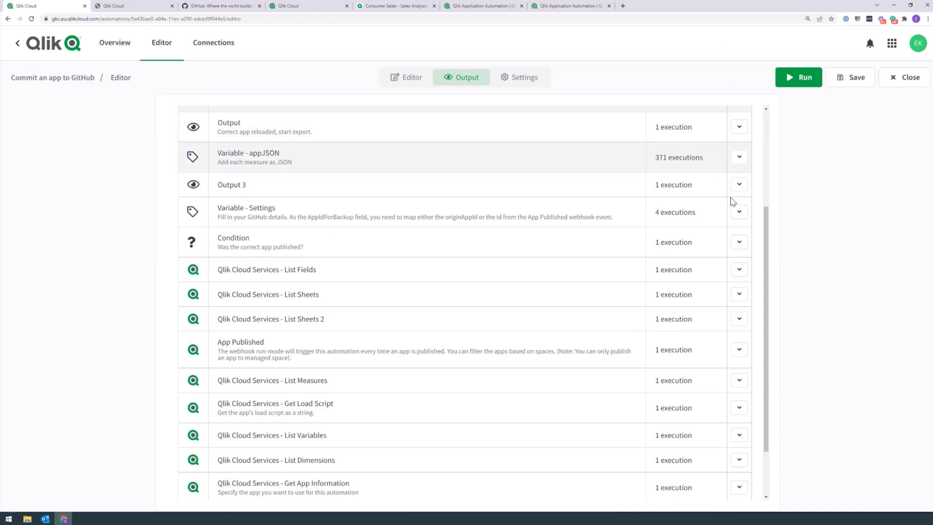
drag(766, 211, 758, 141)
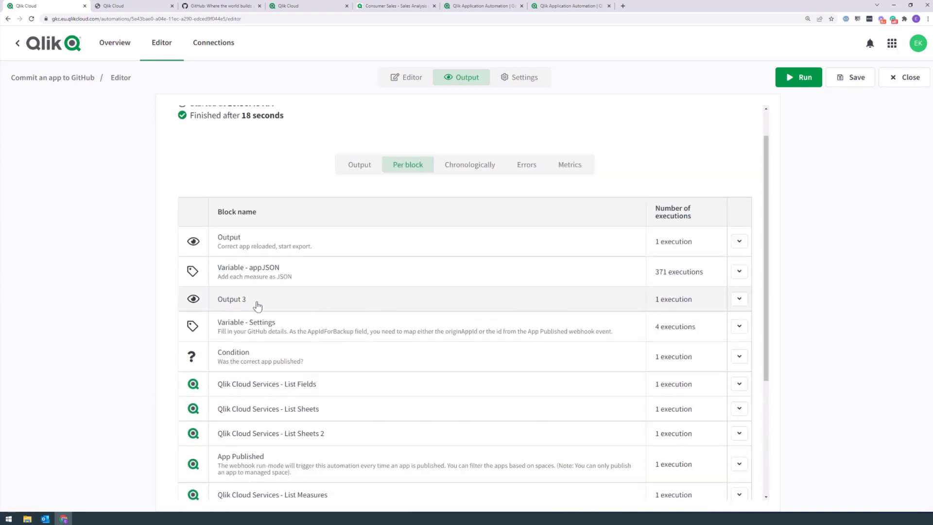
Step: Expand Output 3's App JSON output and copy it to the clipboard
click(232, 301)
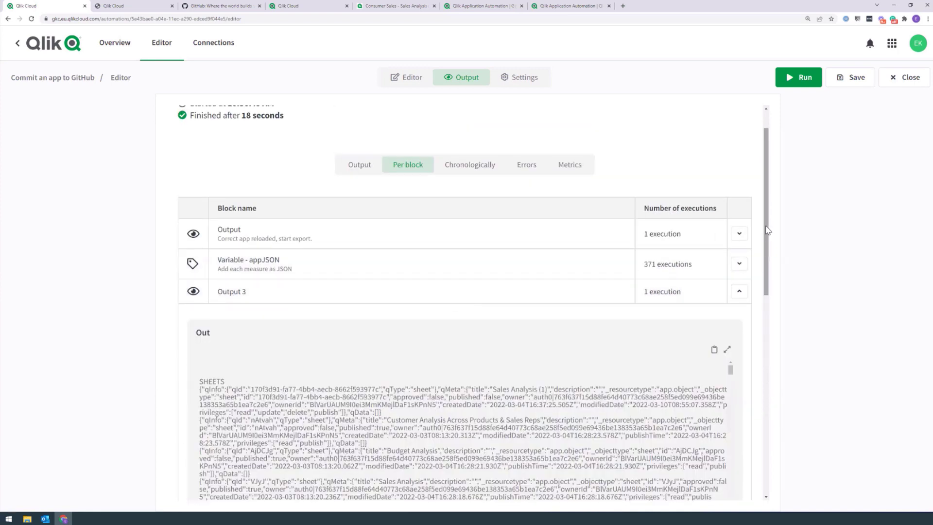
scroll(768, 233, down, 3)
scroll(624, 267, down, 1)
drag(200, 194, 324, 321)
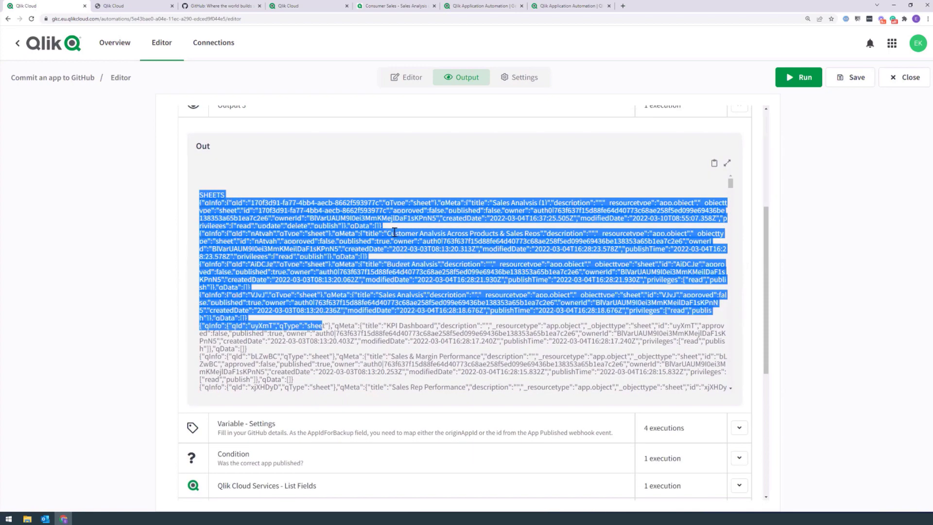
scroll(394, 232, down, 10)
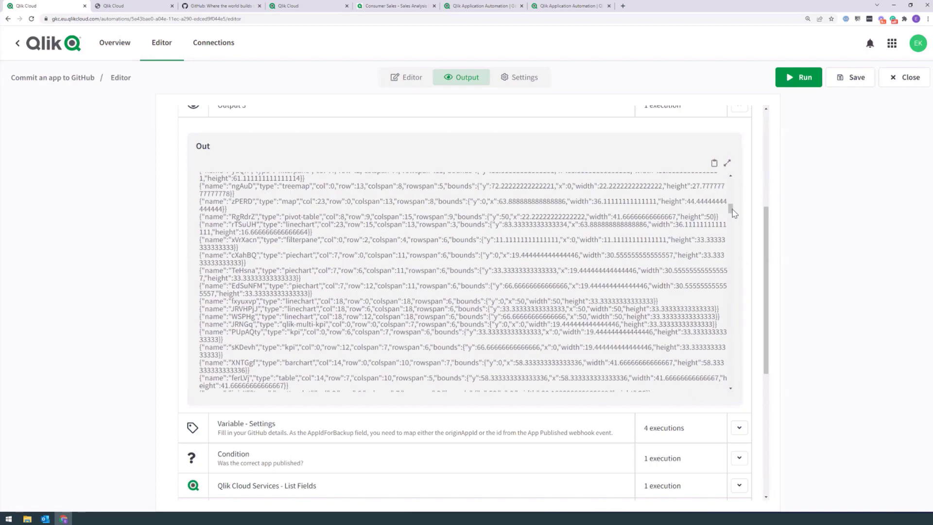
scroll(731, 226, down, 10)
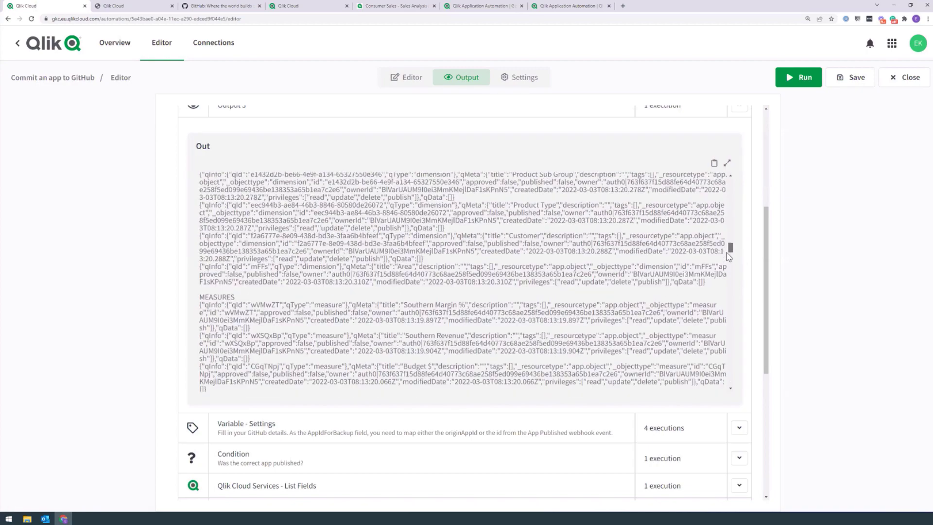
scroll(729, 261, down, 10)
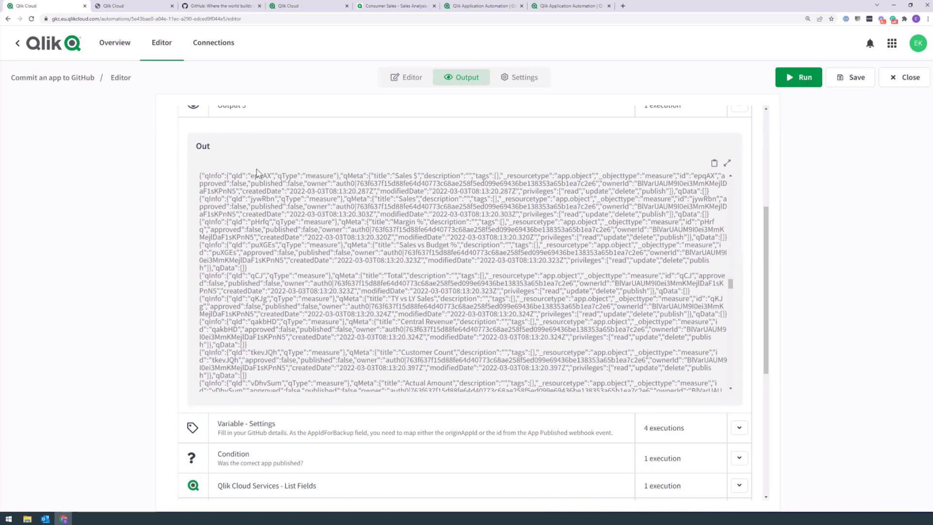
drag(732, 290, 732, 313)
drag(199, 179, 445, 340)
click(714, 162)
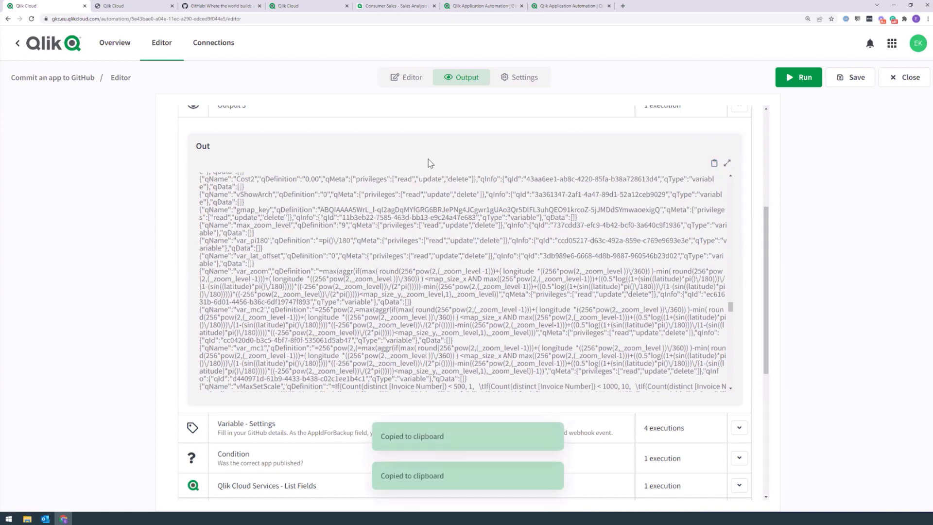
Step: Check the run's full output log, then go back to the flow editor
drag(766, 214, 764, 103)
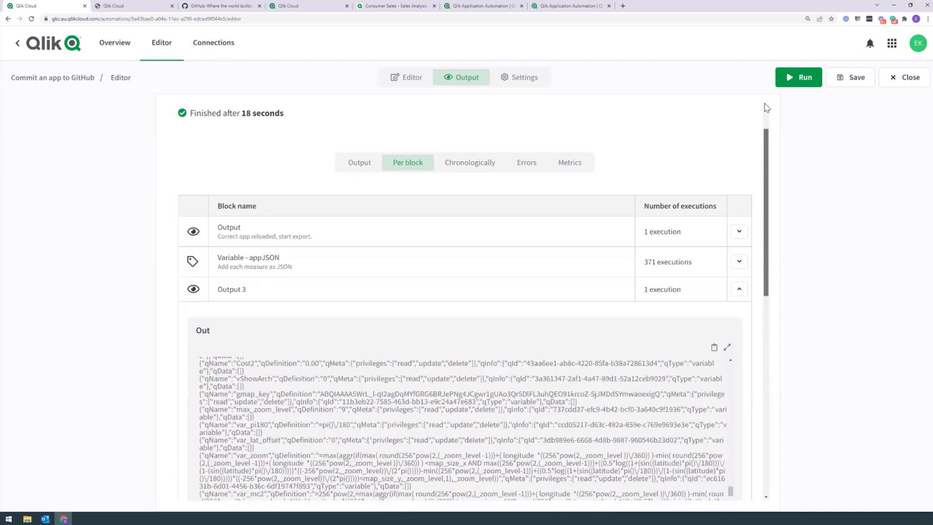
click(354, 203)
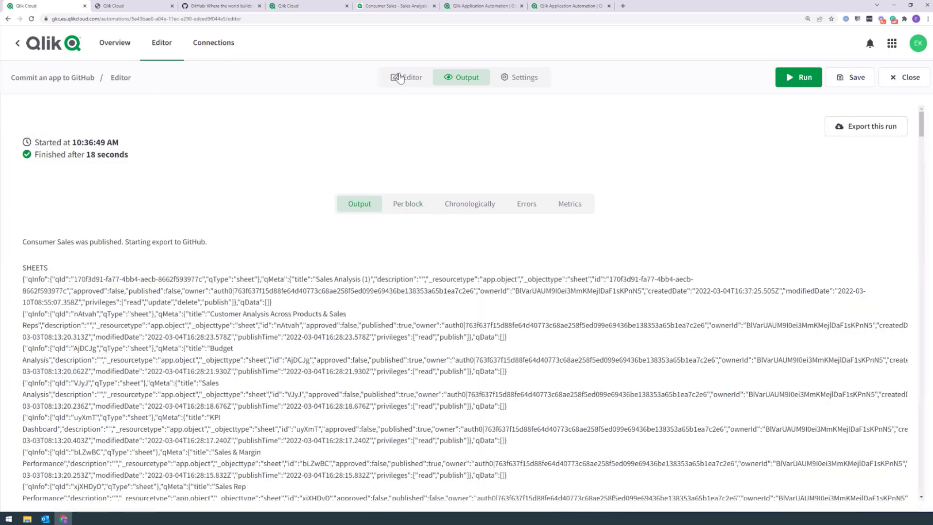
click(394, 80)
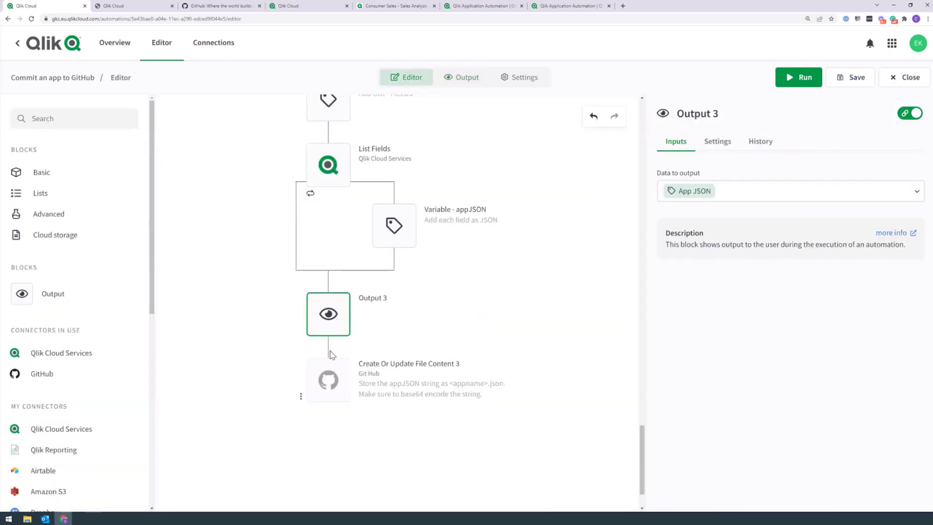
Step: Enter 'test' as Get App Information's App Id value
drag(642, 430, 641, 105)
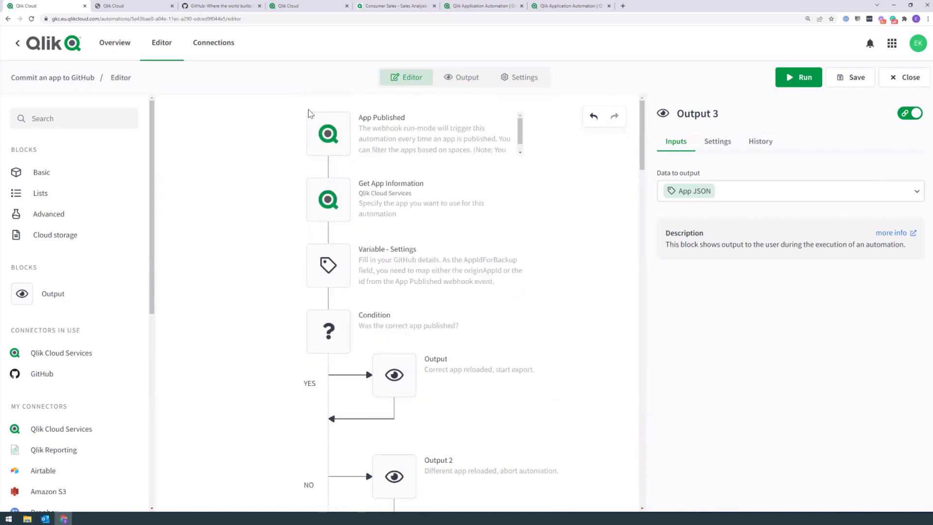
click(318, 192)
click(688, 192)
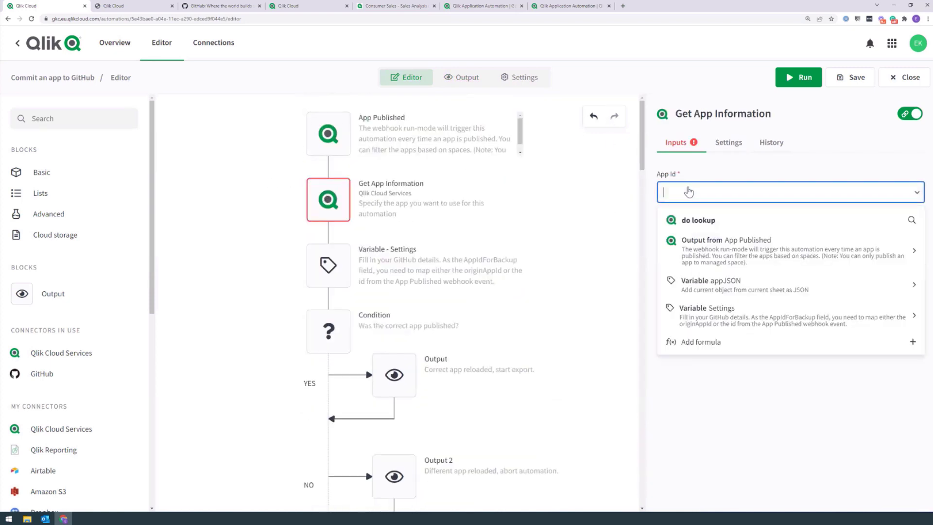
text(test)
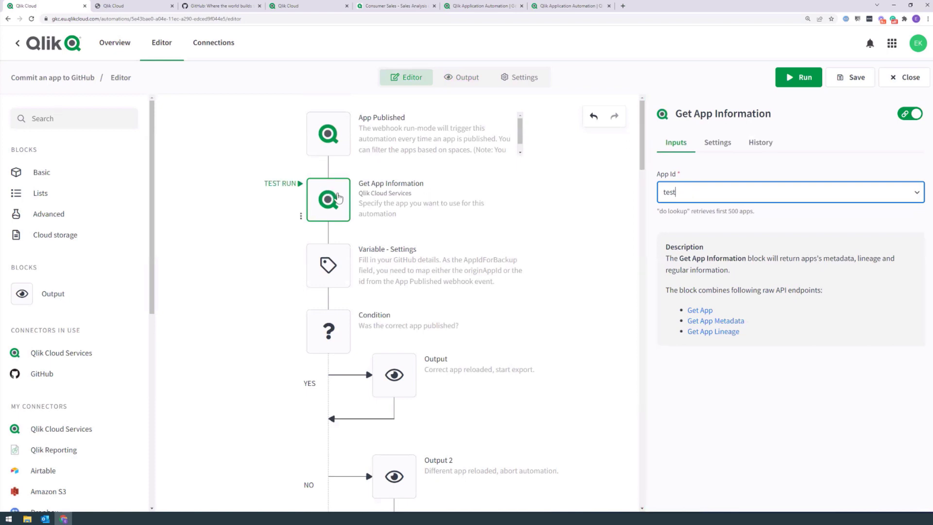
Step: Add a Condition block after Get App Information testing raw formula {$.state.blockName.error}
click(77, 117)
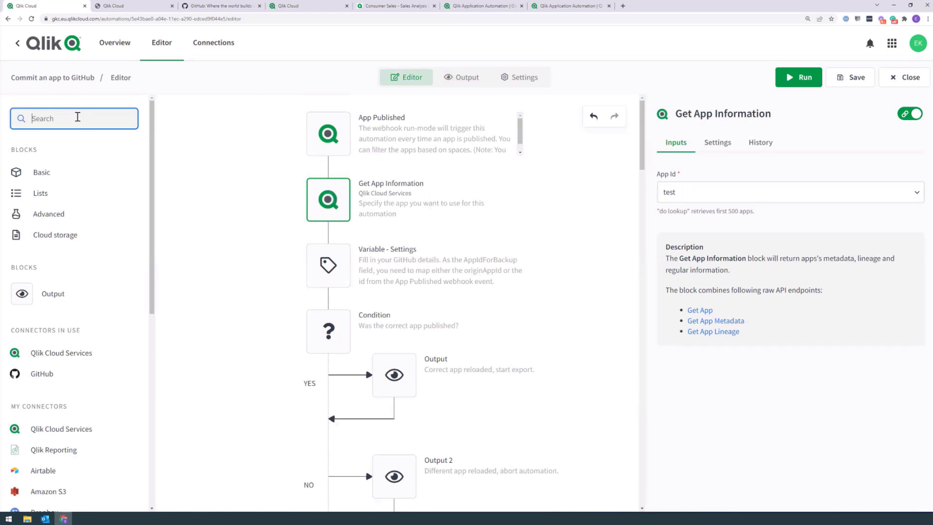
text(condition)
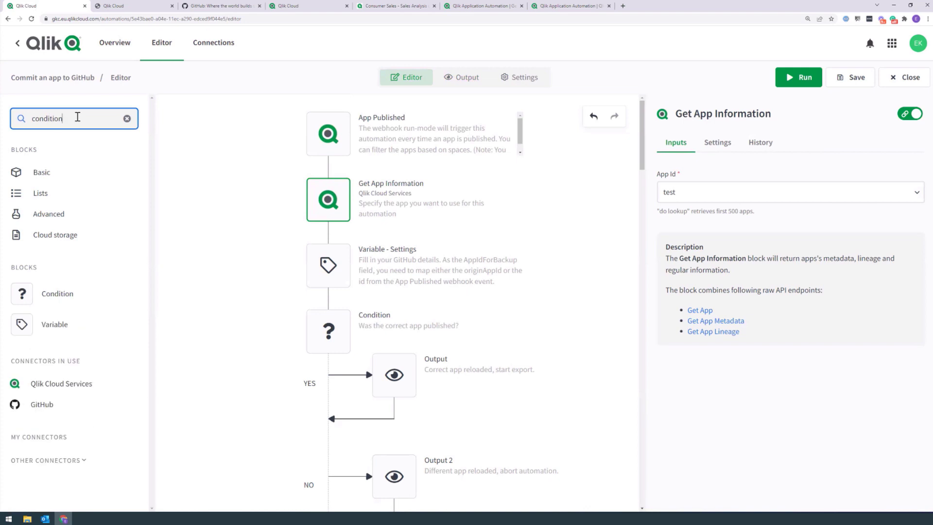
drag(38, 291, 329, 264)
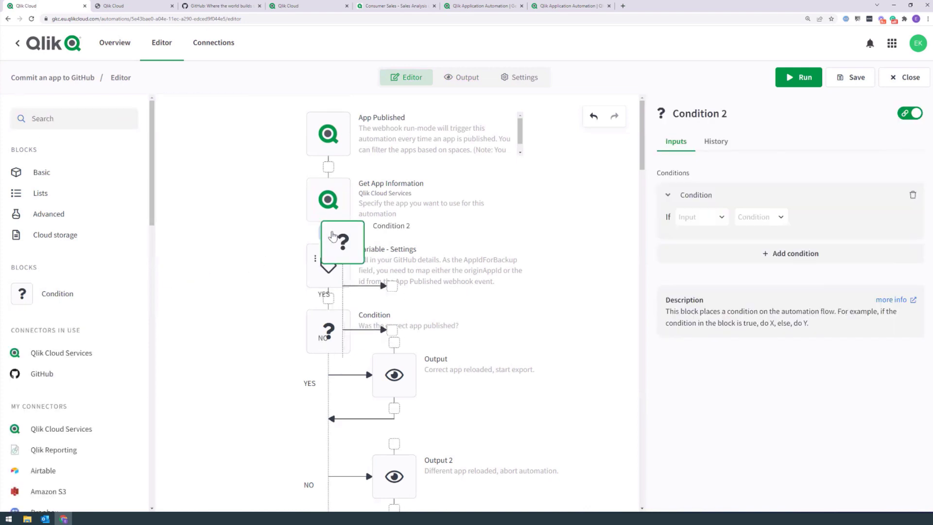
click(696, 219)
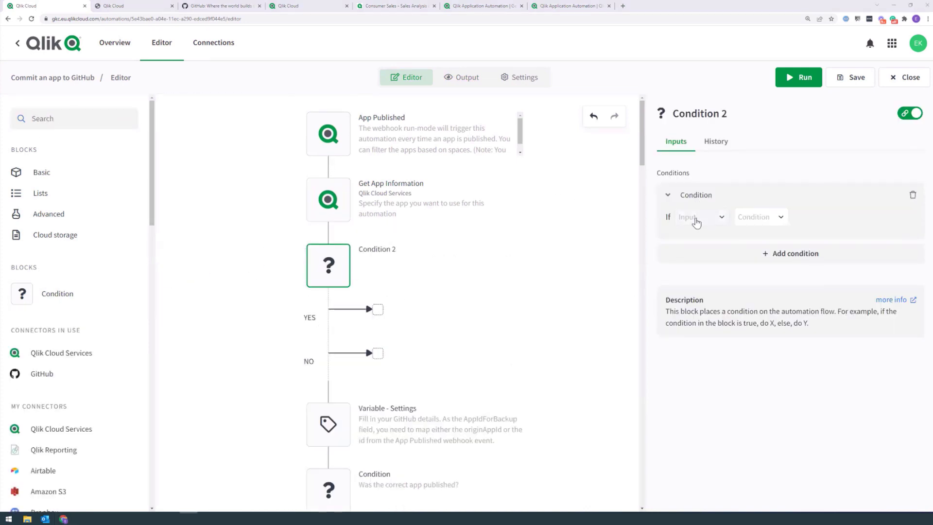
text({)
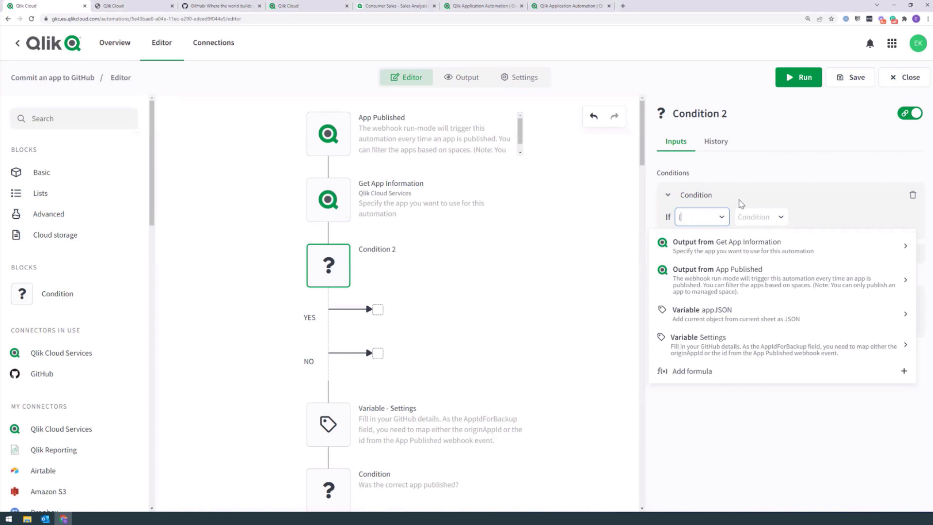
text($.state)
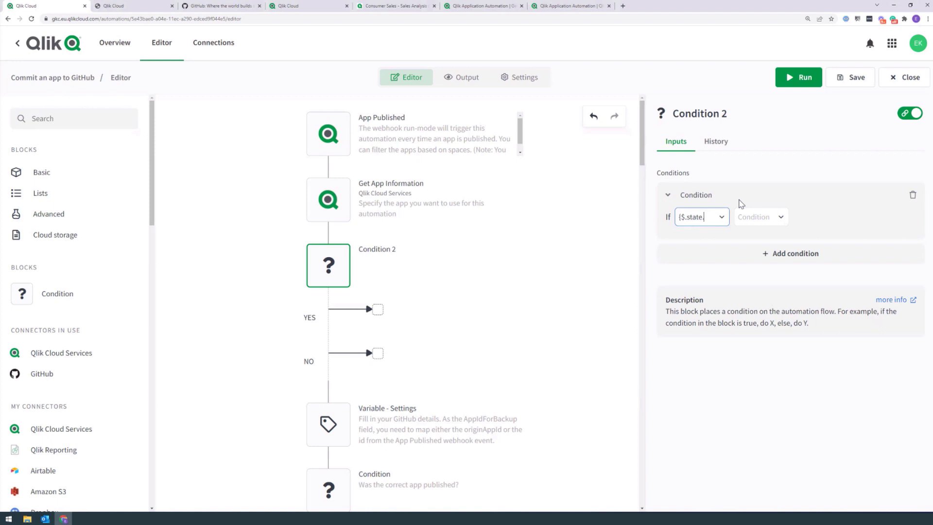
text(.blockName)
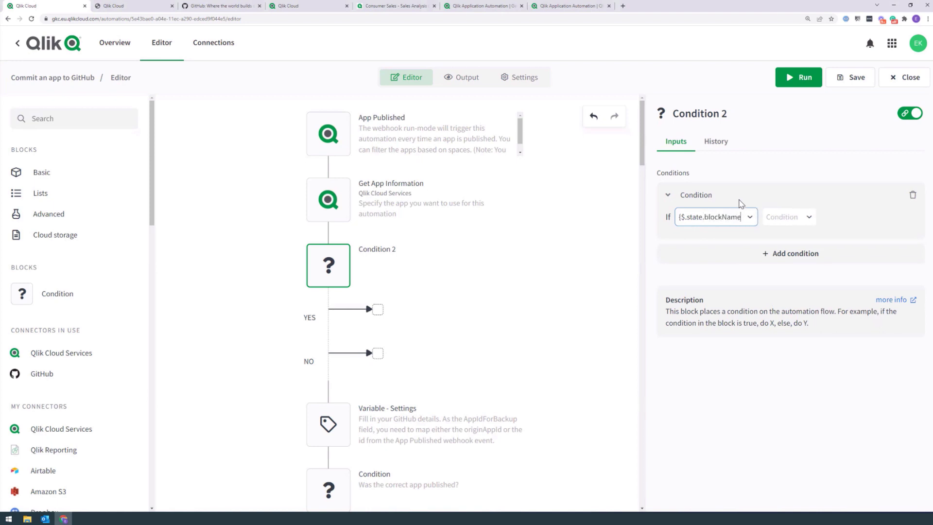
text(.error)
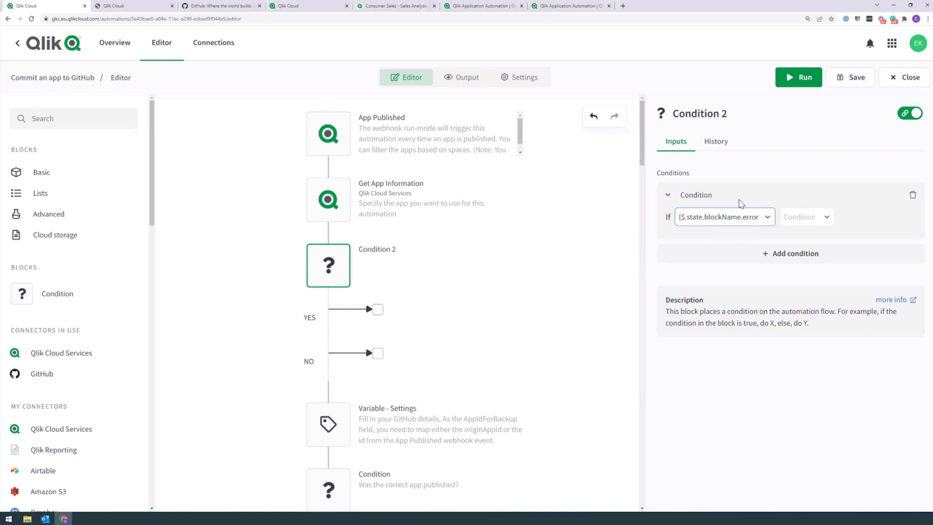
text(})
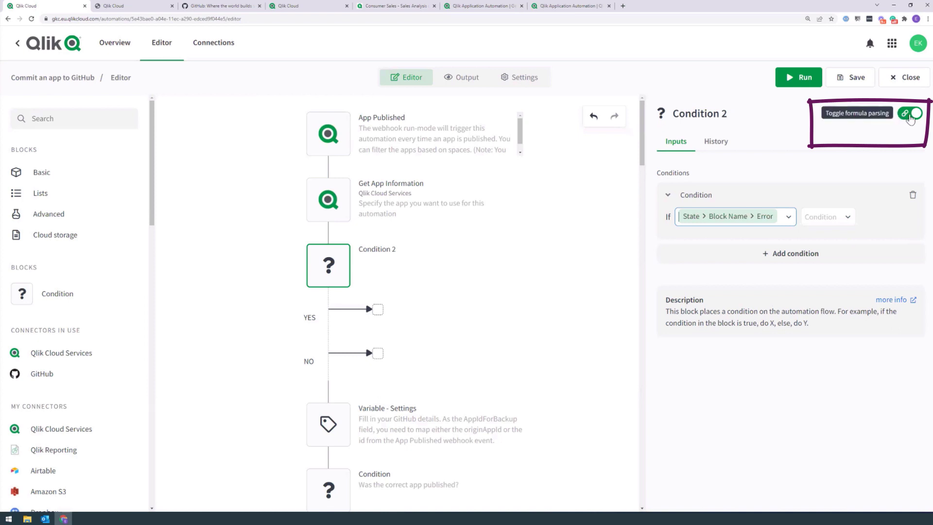
click(909, 115)
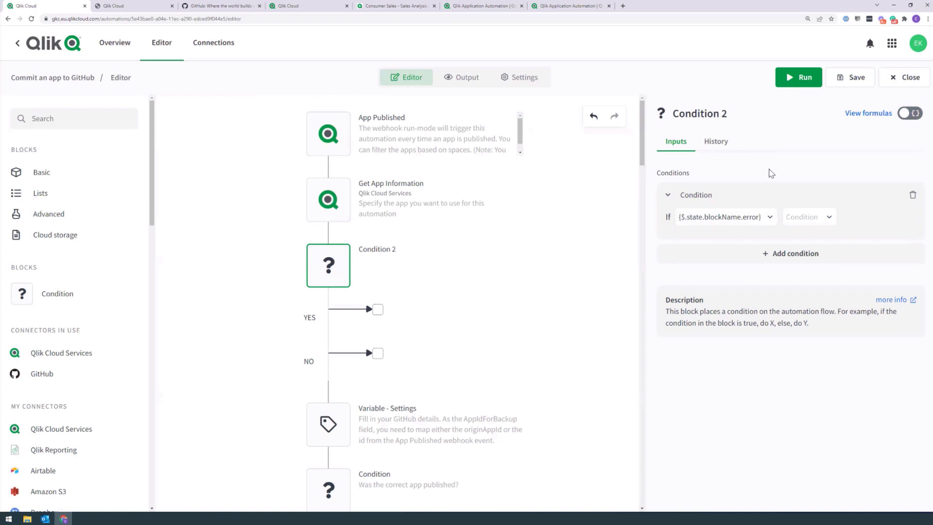
drag(740, 217, 703, 218)
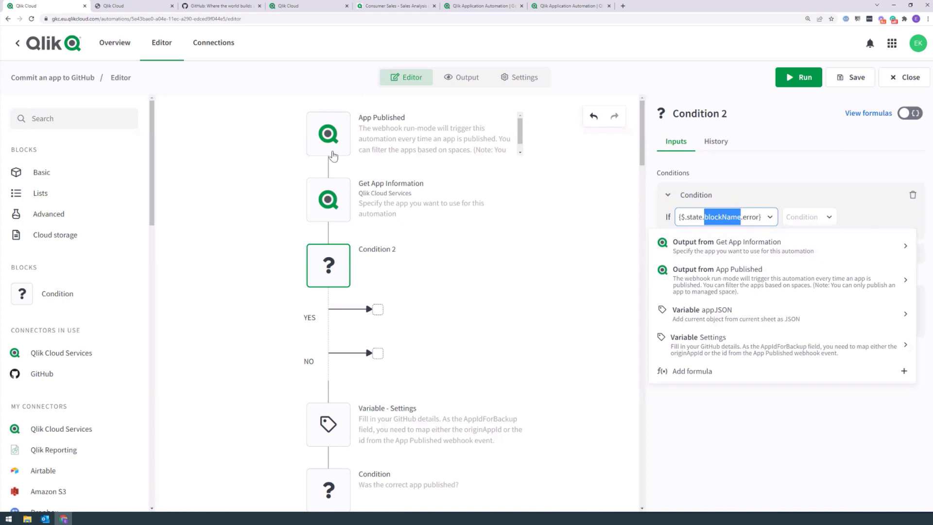
Step: Insert Get App Information's output into Condition 2's formula and copy the GetAppInformation name
click(361, 188)
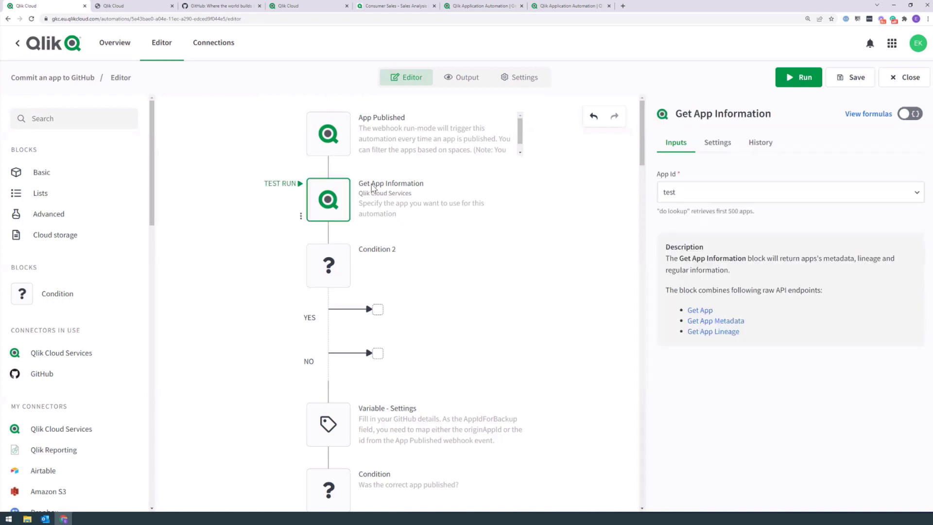
click(328, 264)
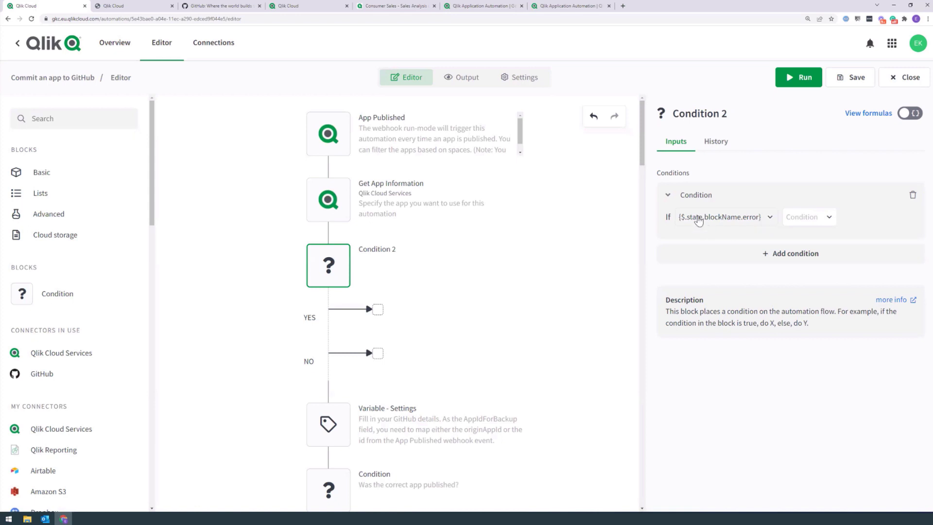
click(763, 219)
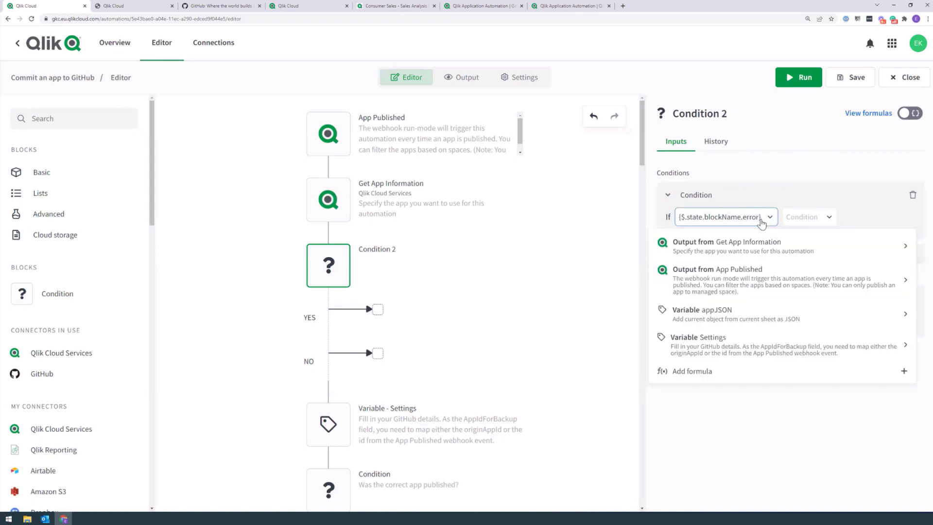
click(712, 239)
click(762, 243)
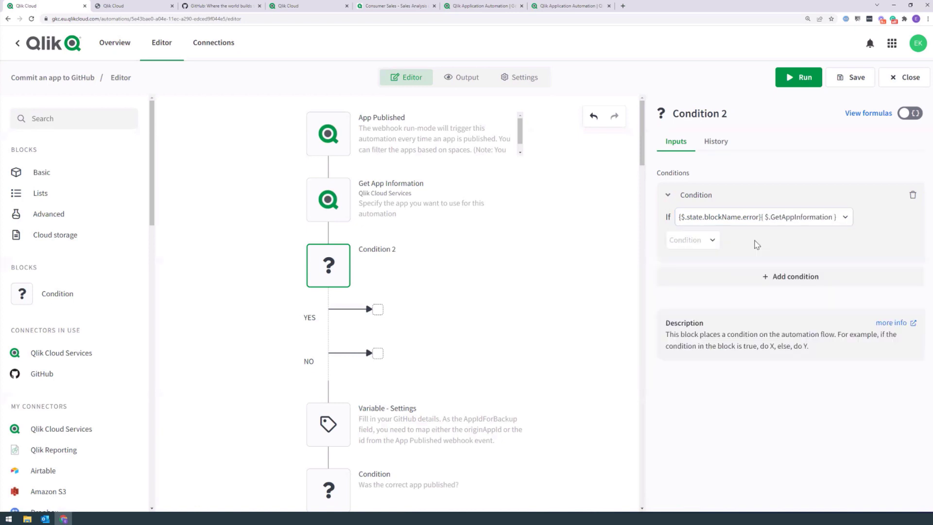
click(904, 117)
click(903, 119)
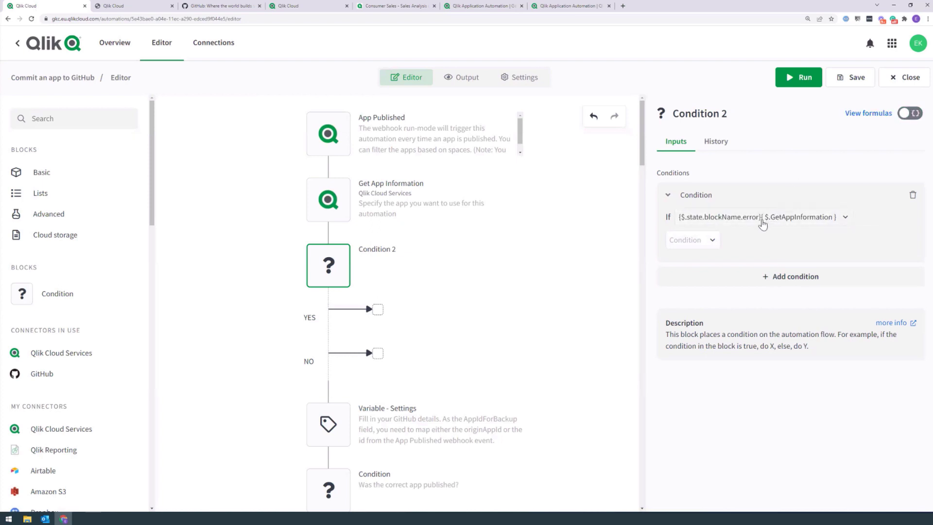
drag(771, 221, 830, 221)
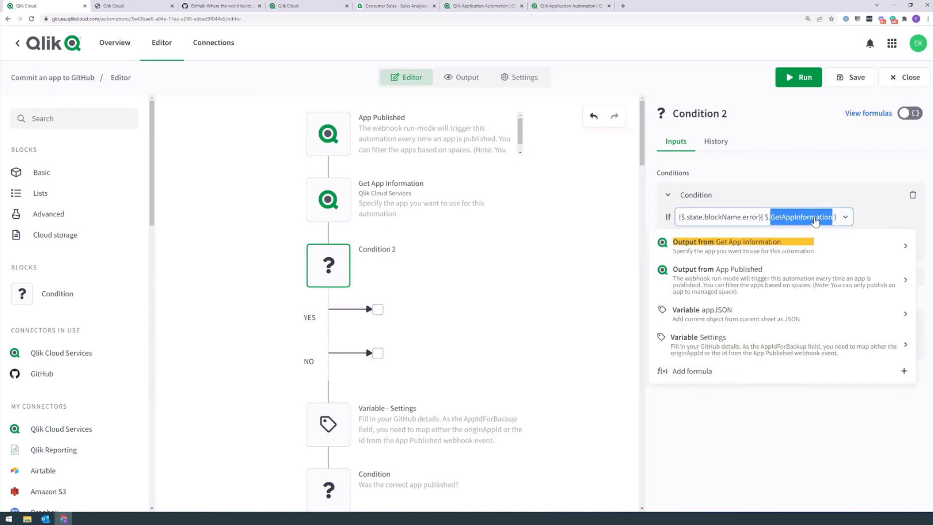
key(ctrl+c)
Step: Replace blockName with GetAppInformation, delete the extra token, and set the operator to 'is not empty'
double_click(715, 220)
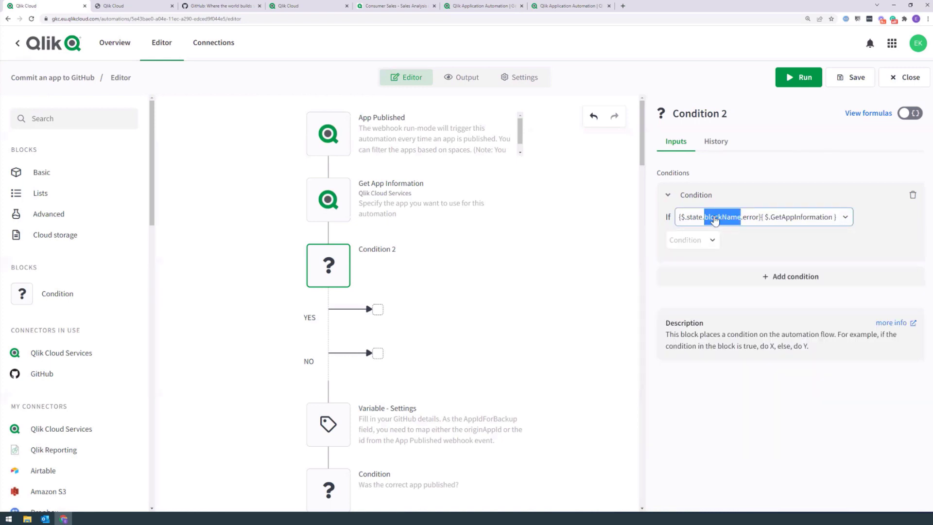
double_click(776, 219)
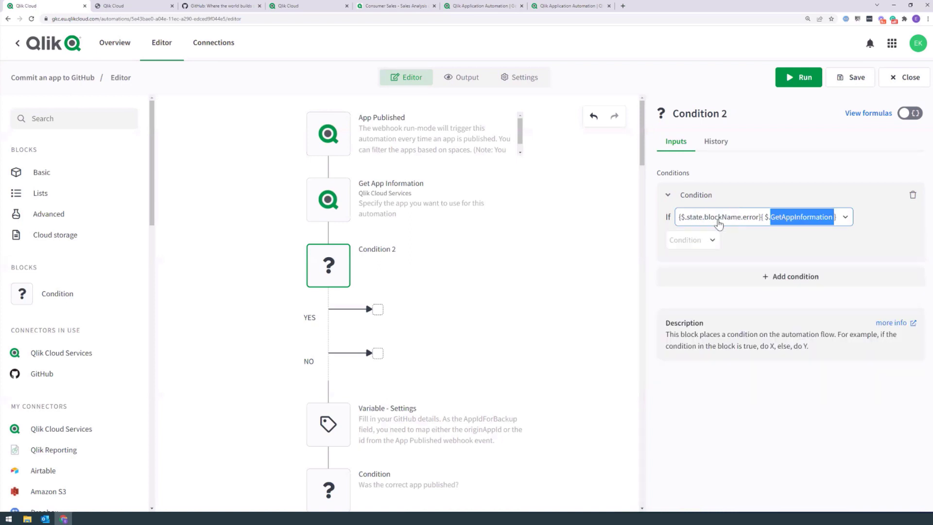
double_click(719, 220)
key(ctrl+v)
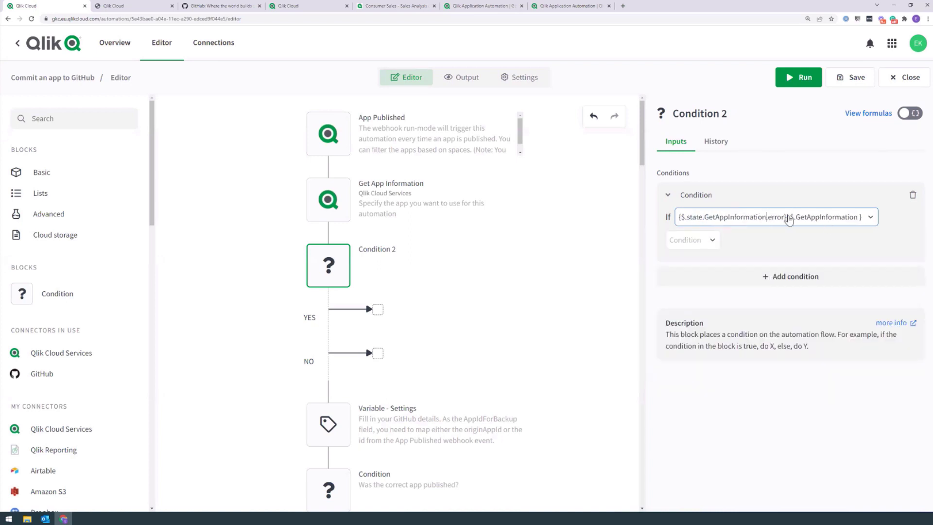
double_click(826, 220)
key(BackSpace)
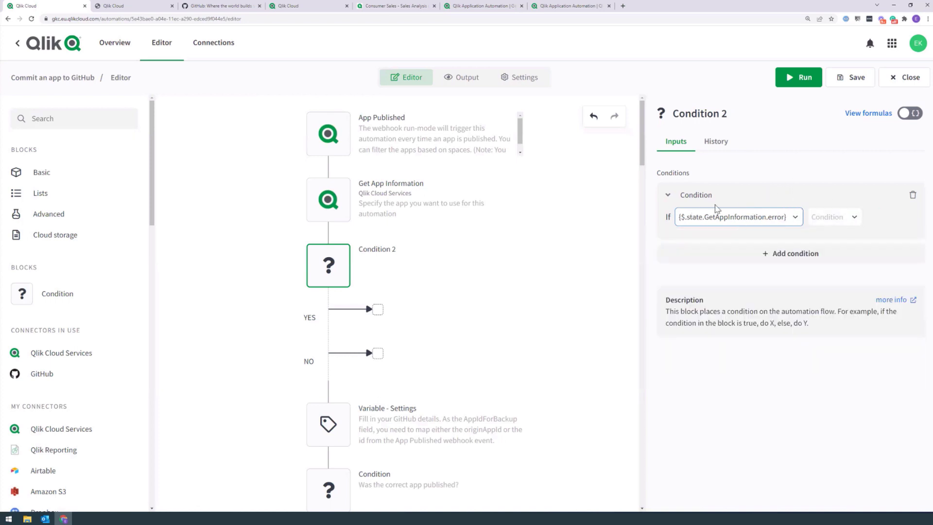
click(829, 218)
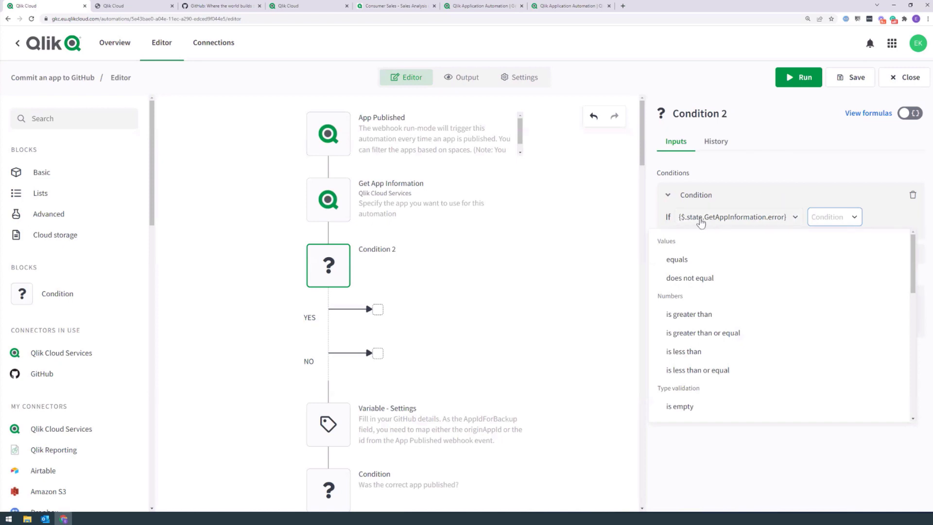
scroll(703, 383, down, 2)
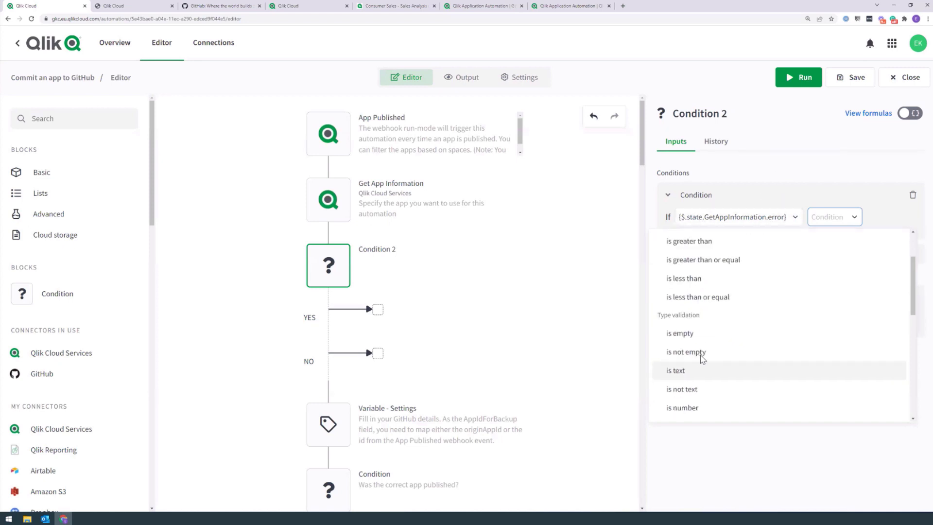
click(700, 347)
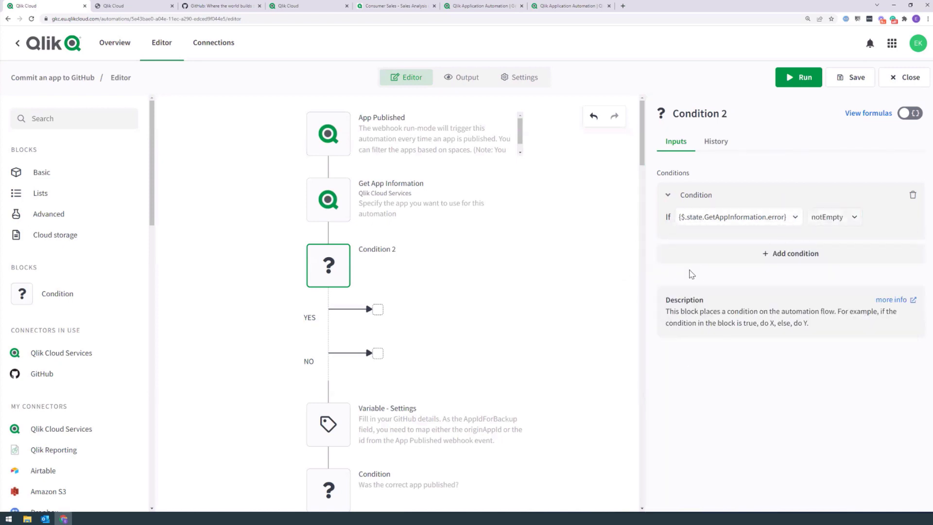
Step: Add an Output block on Condition 2's YES branch outputting the Get App Information error formula
click(57, 113)
text(output)
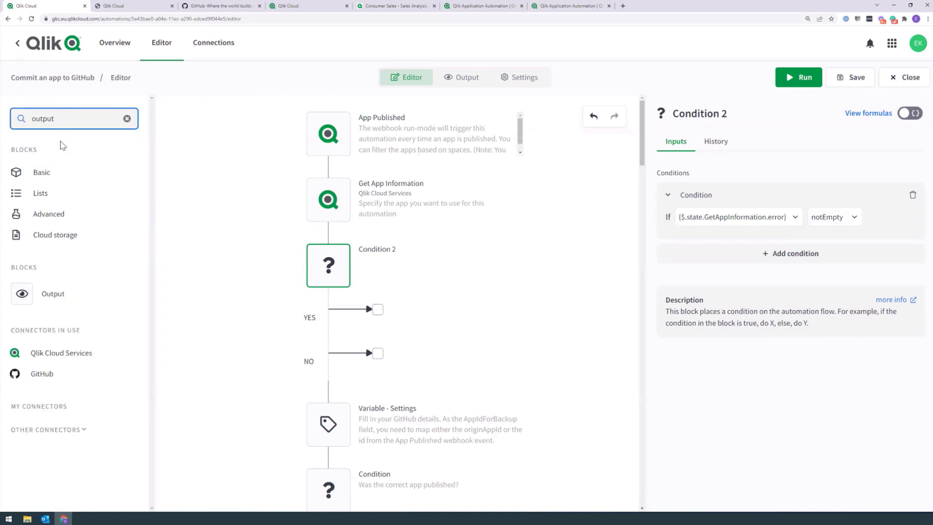
drag(22, 296, 387, 335)
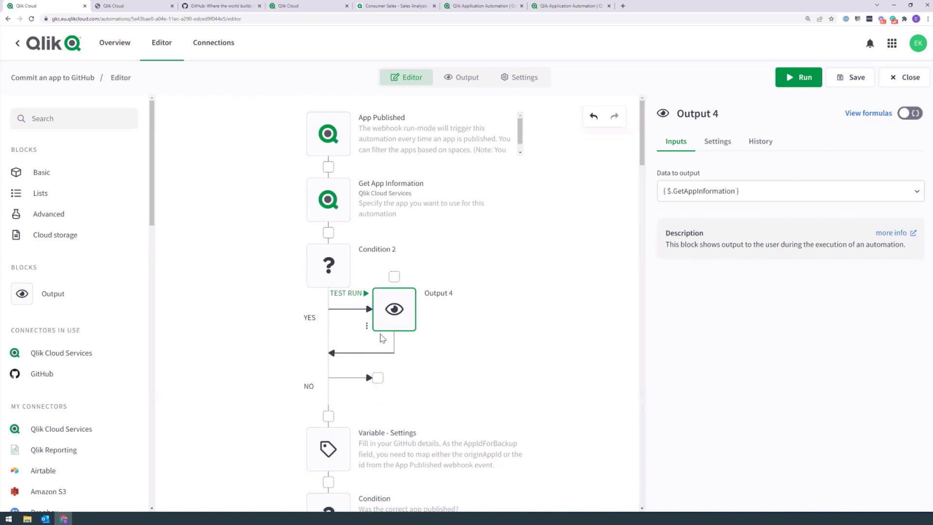
click(337, 274)
drag(787, 217, 645, 219)
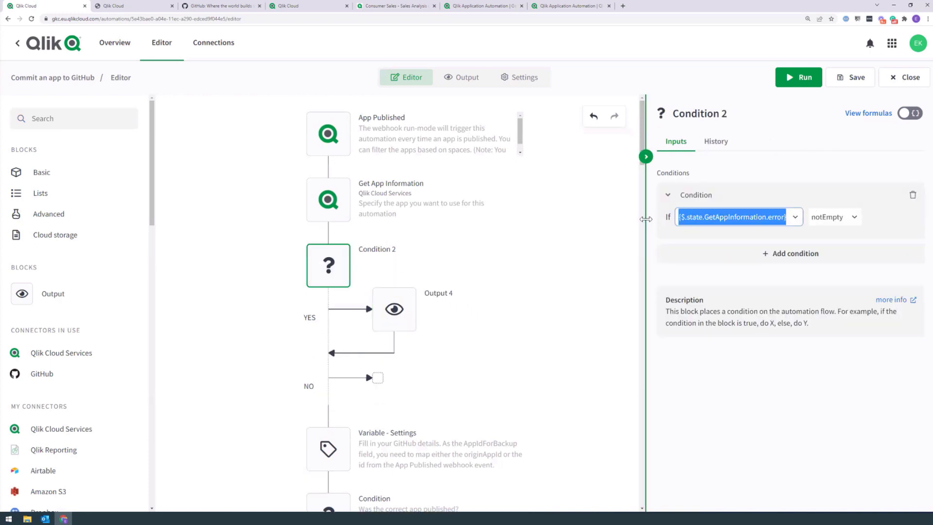
click(430, 305)
drag(765, 191, 630, 188)
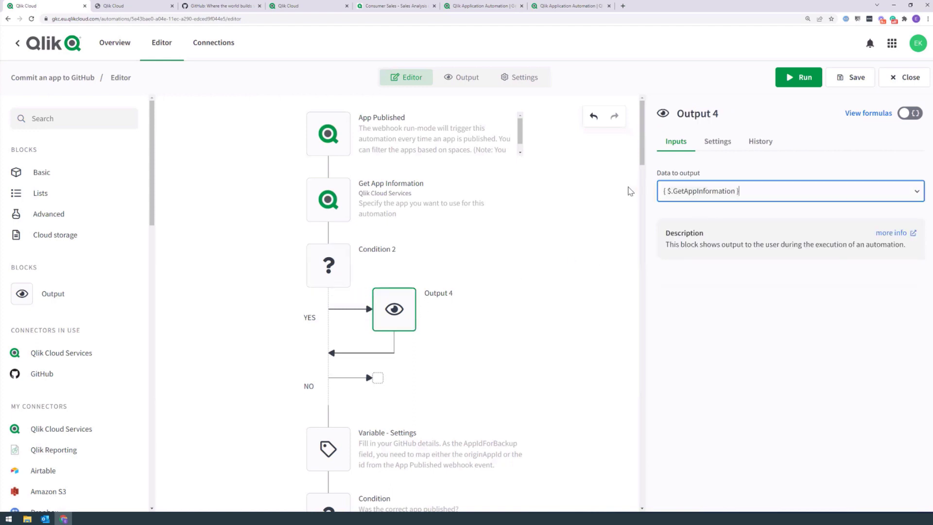
key(ctrl+v)
click(902, 117)
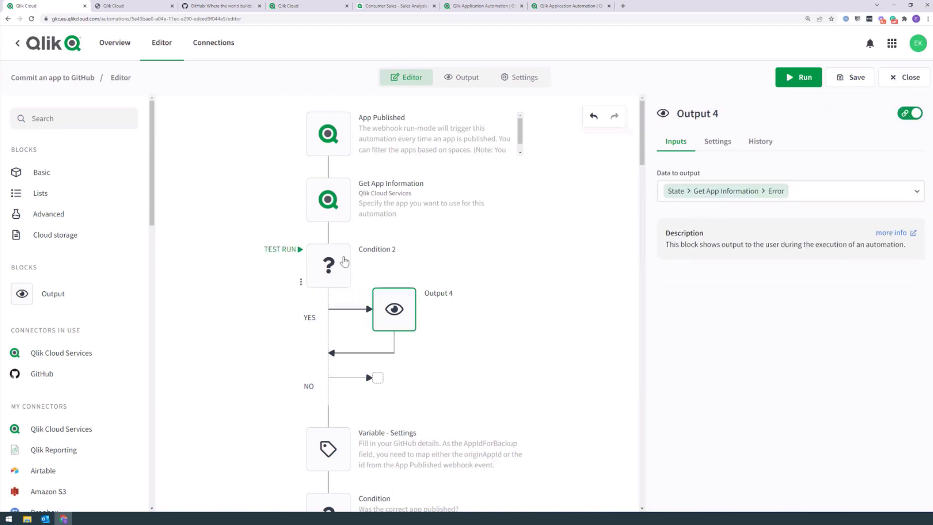
click(343, 261)
click(328, 214)
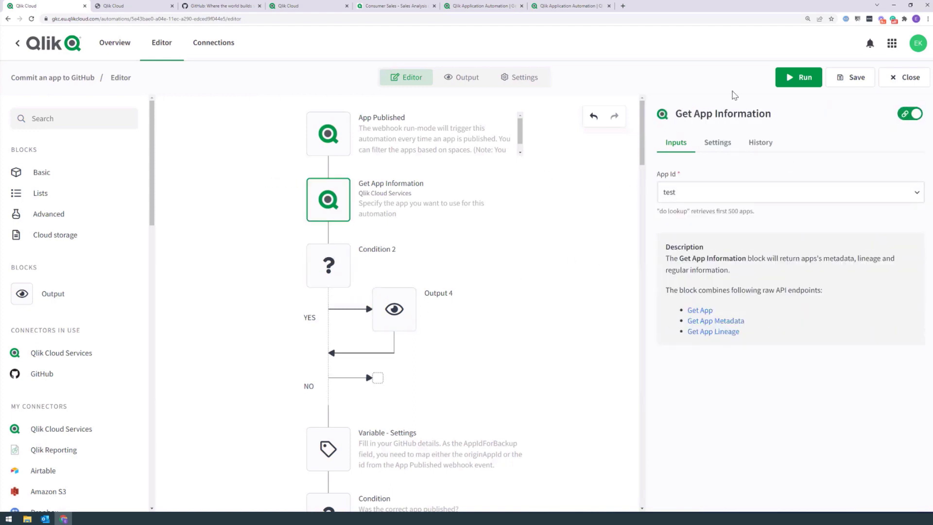
Step: Run the automation and inspect the 404 Get App error raised at Get App Information
click(806, 79)
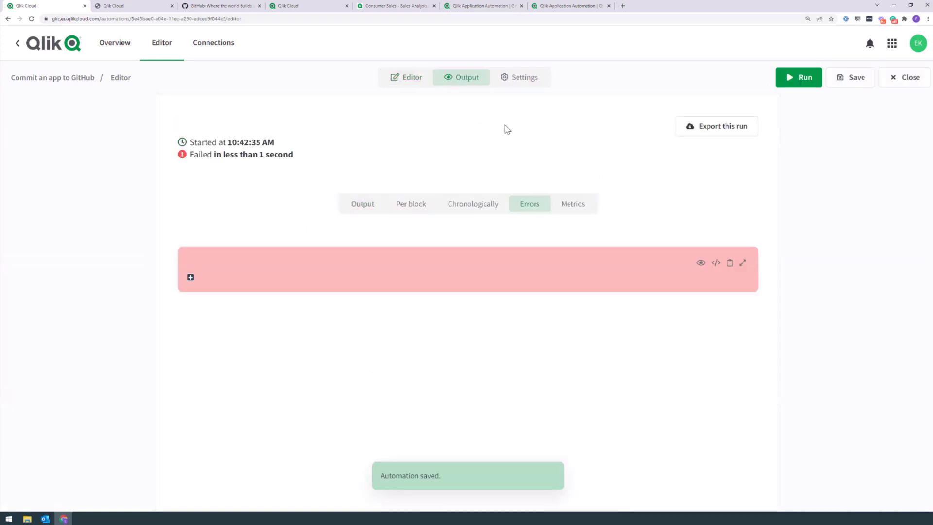
click(191, 277)
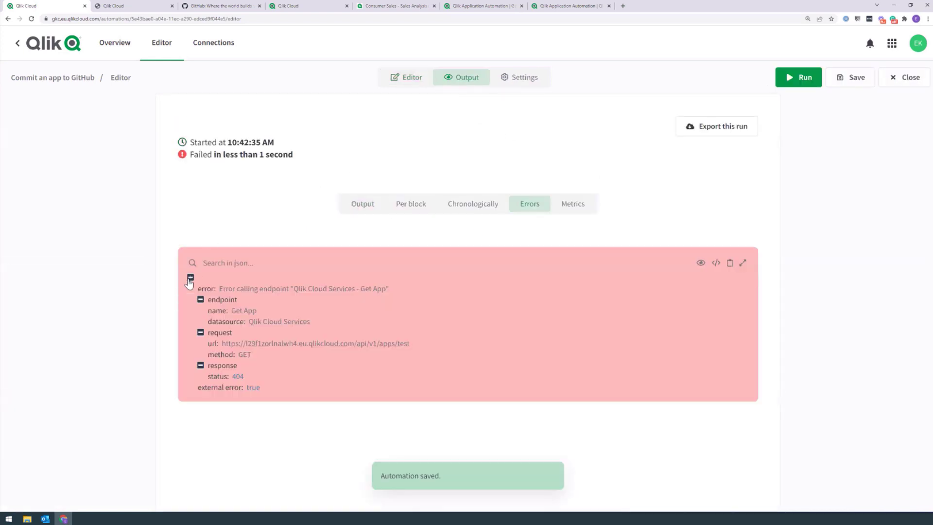
click(491, 206)
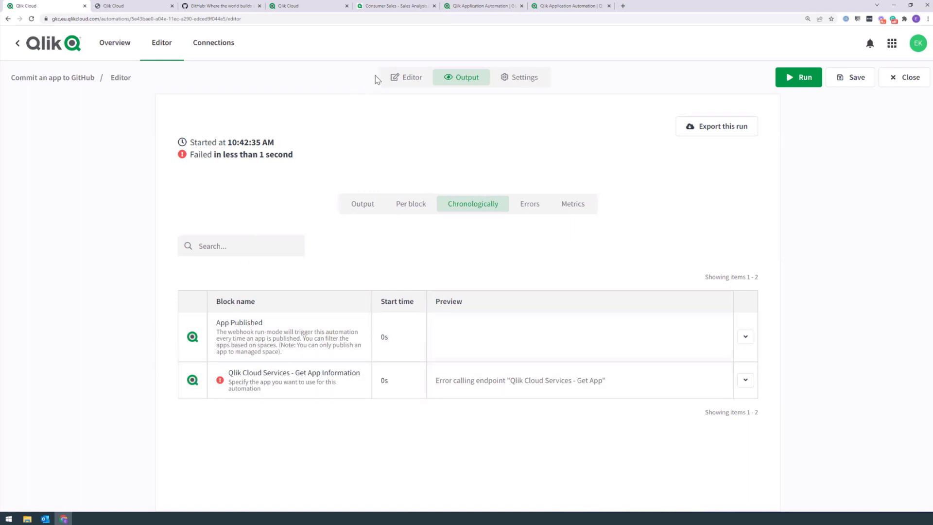
click(392, 79)
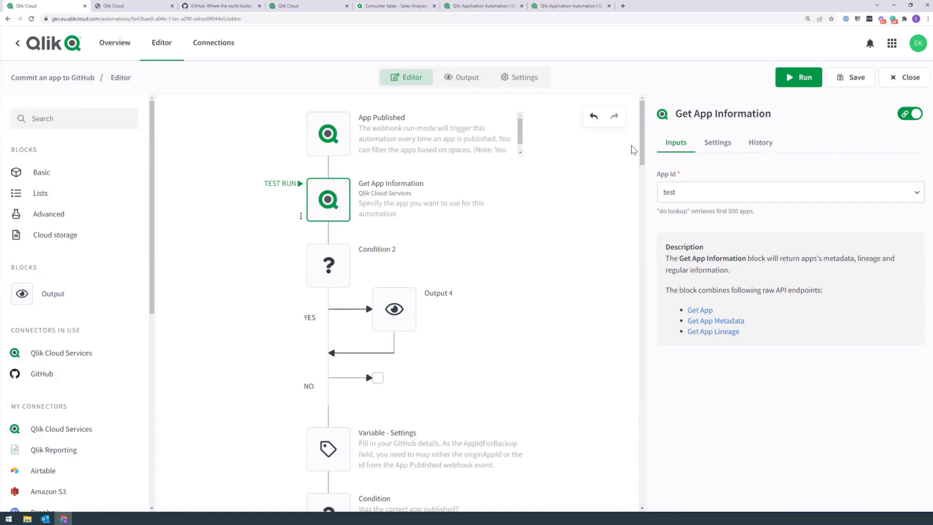
Step: List Get App Information's On Error options, currently Stop - Stop automation and set to failed
click(715, 144)
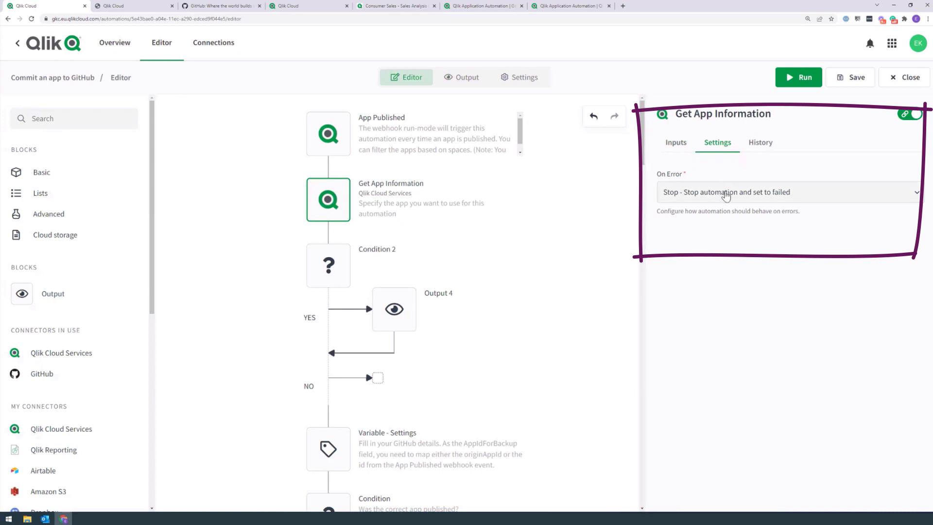
click(725, 195)
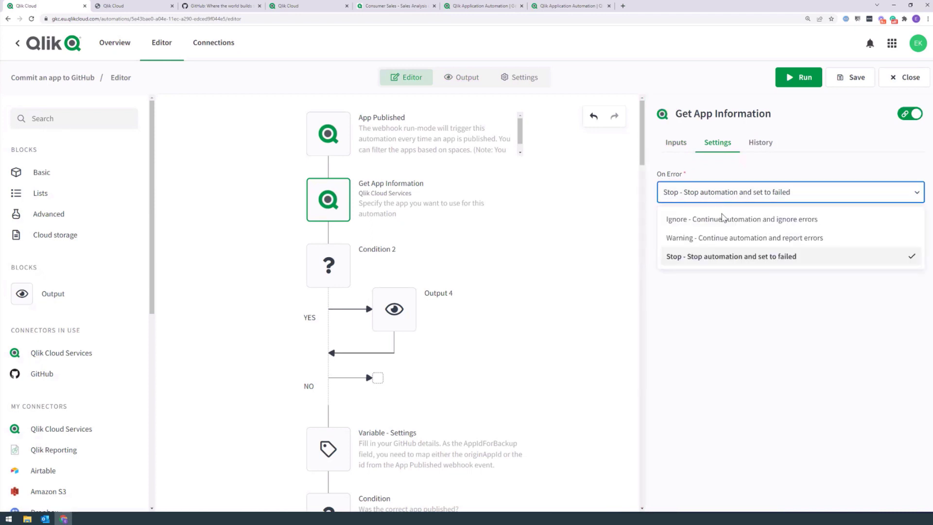
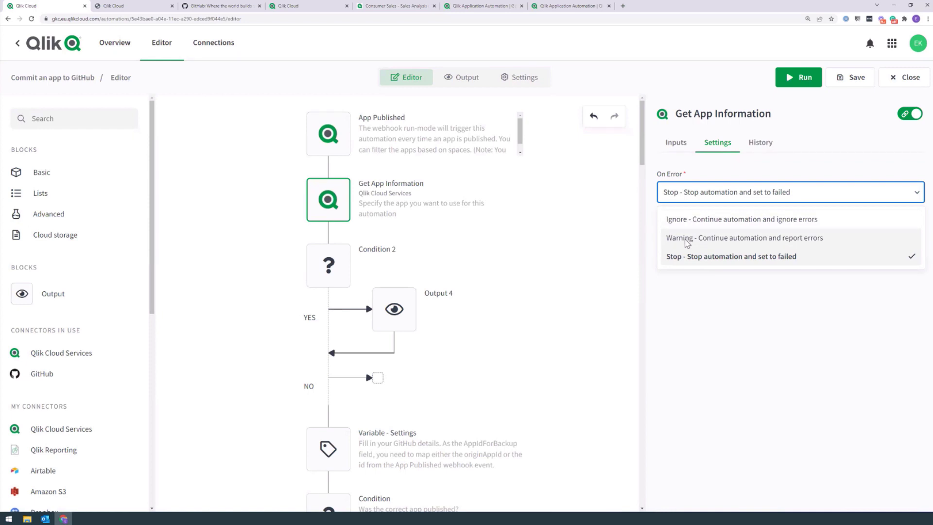
Step: Set Get App Information's On Error to 'Warning - Continue automation and report errors'
click(704, 240)
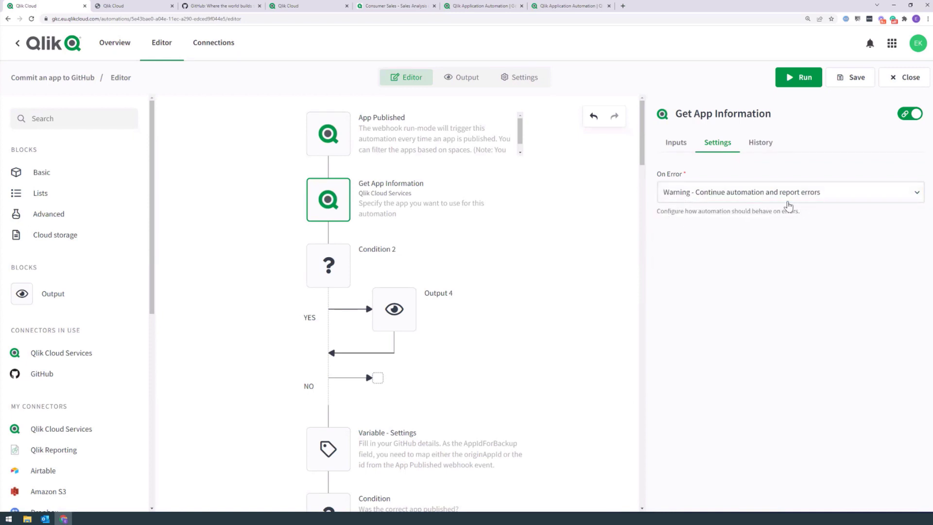
mouse_move(329, 270)
mouse_move(351, 219)
click(335, 271)
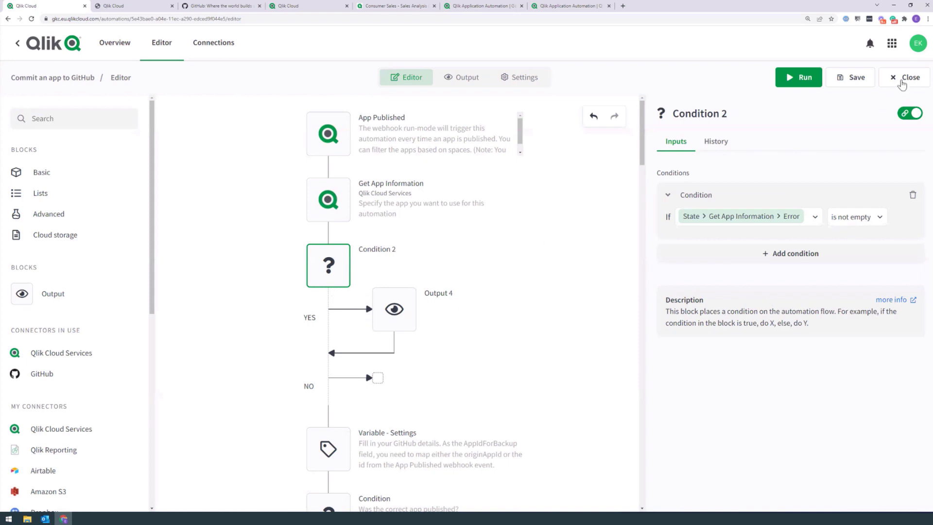
Step: Save and run the automation, then inspect Output 4's 404 Get App error in the Per block results
click(802, 80)
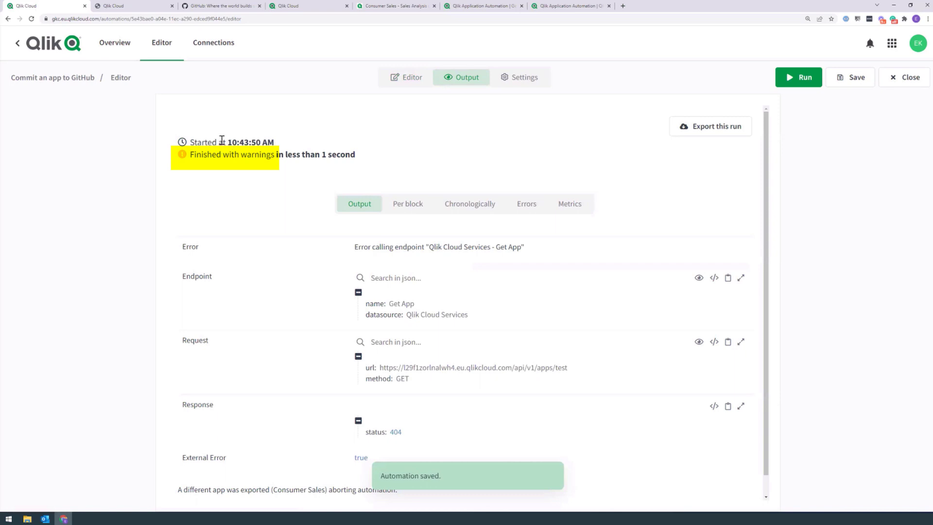
scroll(392, 130, down, 1)
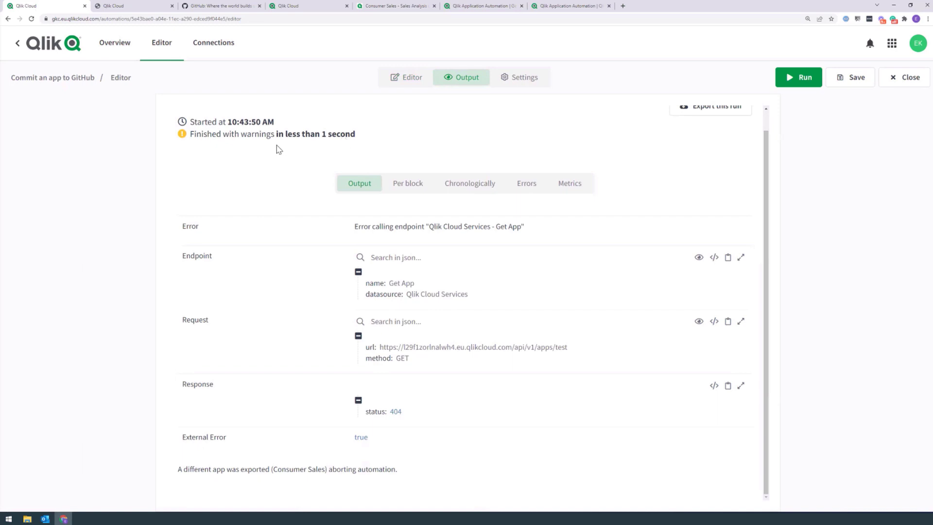
click(405, 185)
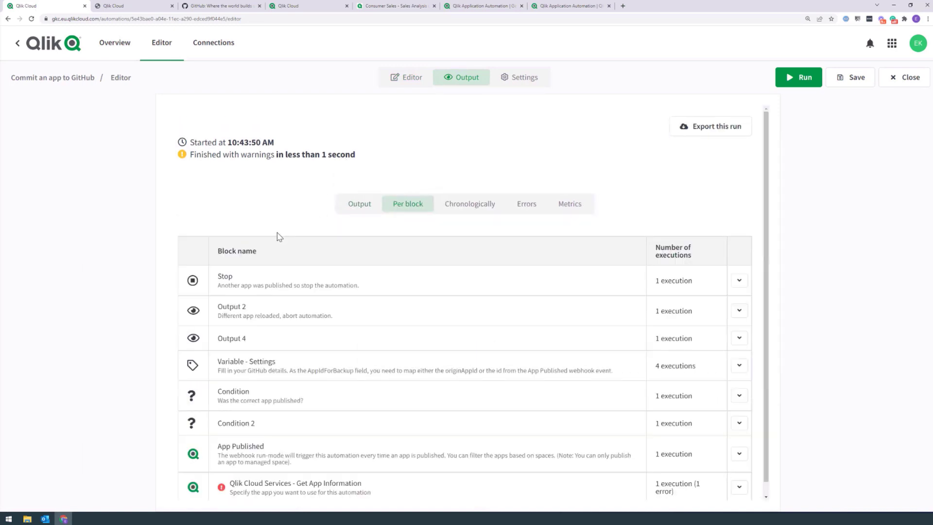
click(228, 338)
scroll(218, 291, down, 4)
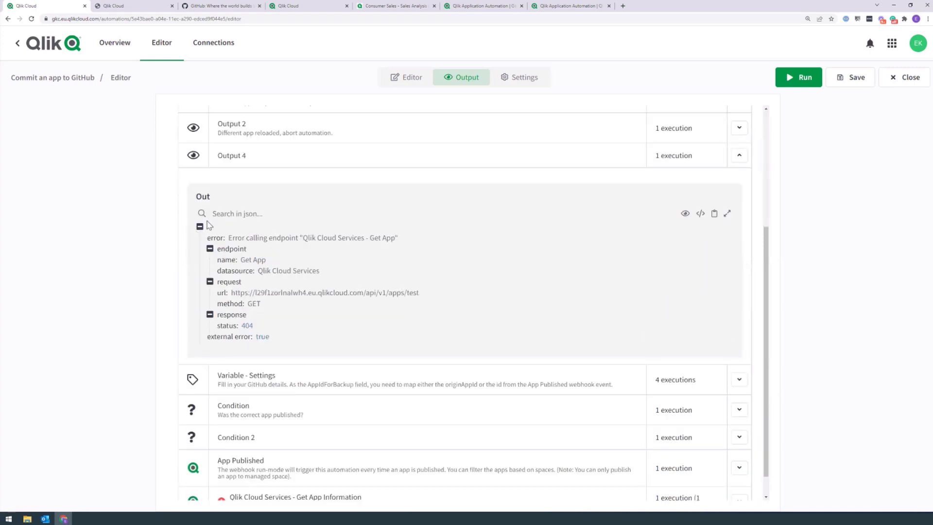
click(296, 334)
click(414, 75)
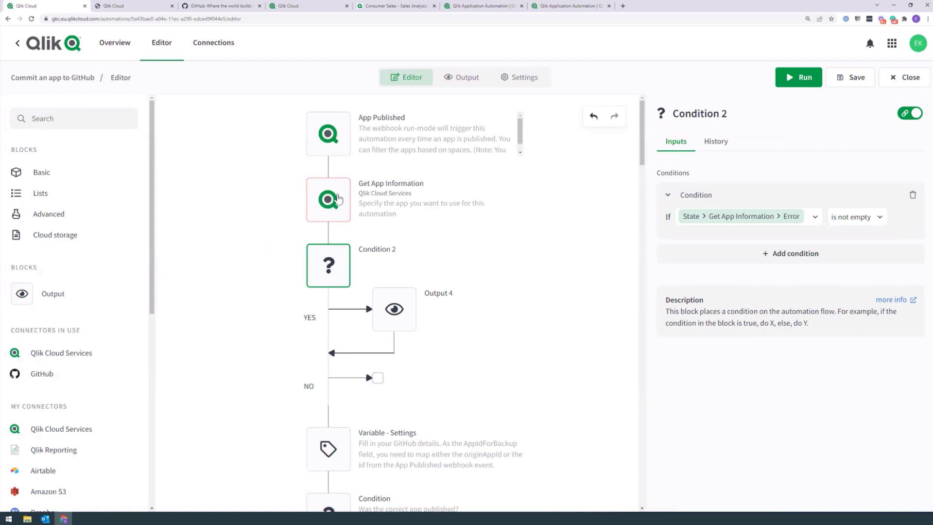
Step: Add a Slack Send Message block on the YES branch above Output 4
click(59, 121)
text(slack)
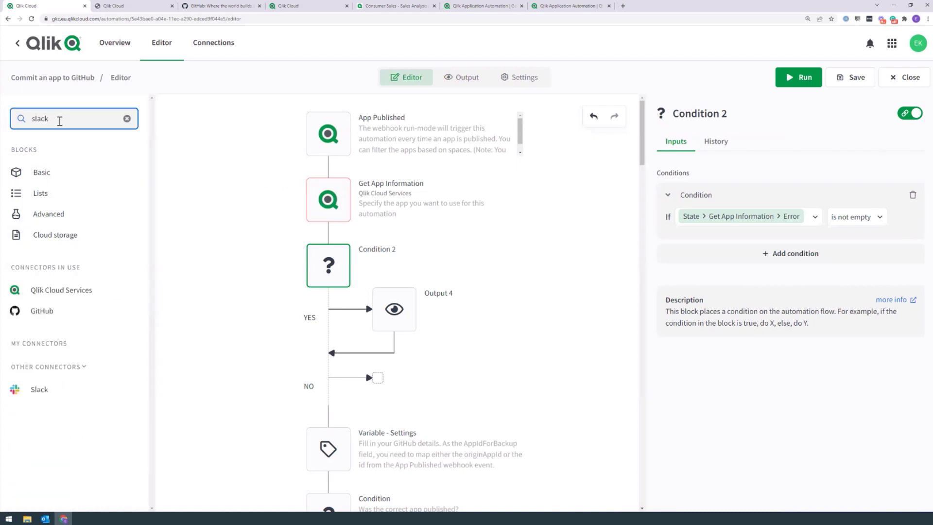
click(23, 391)
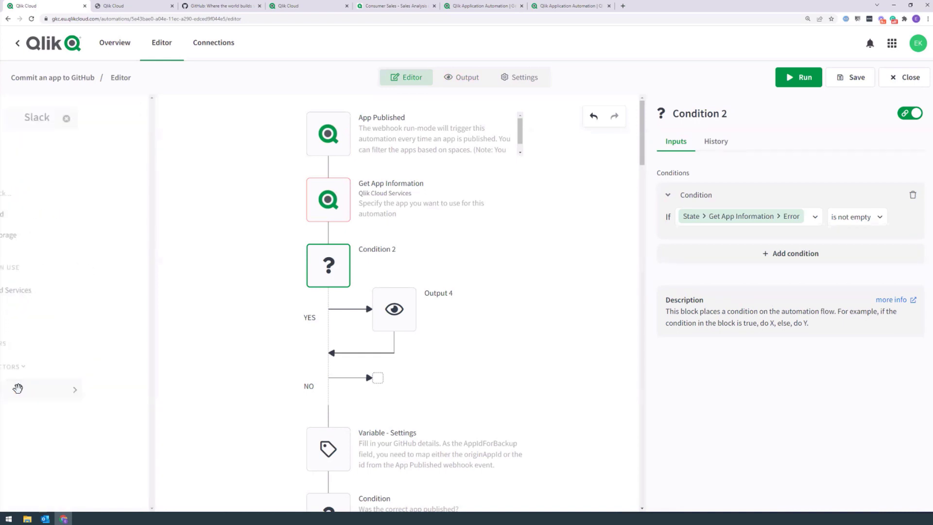
text(send m)
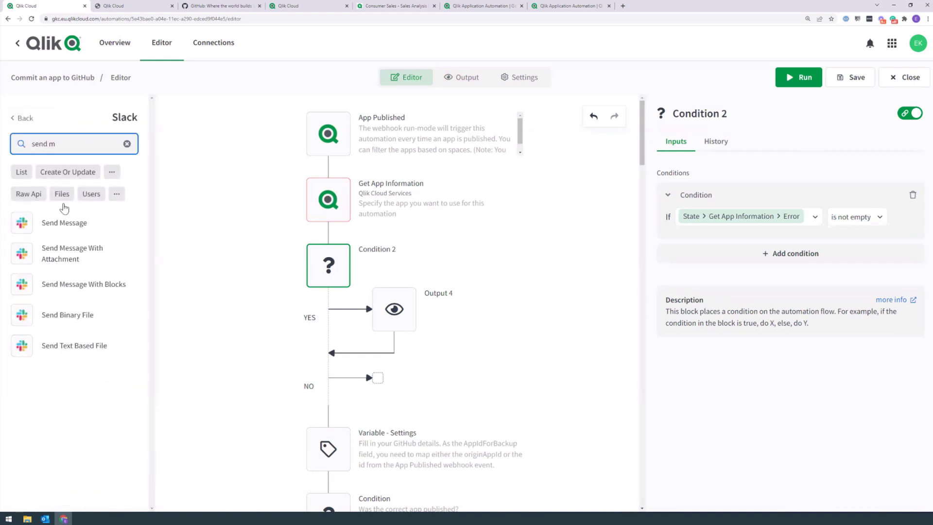
drag(64, 222, 415, 278)
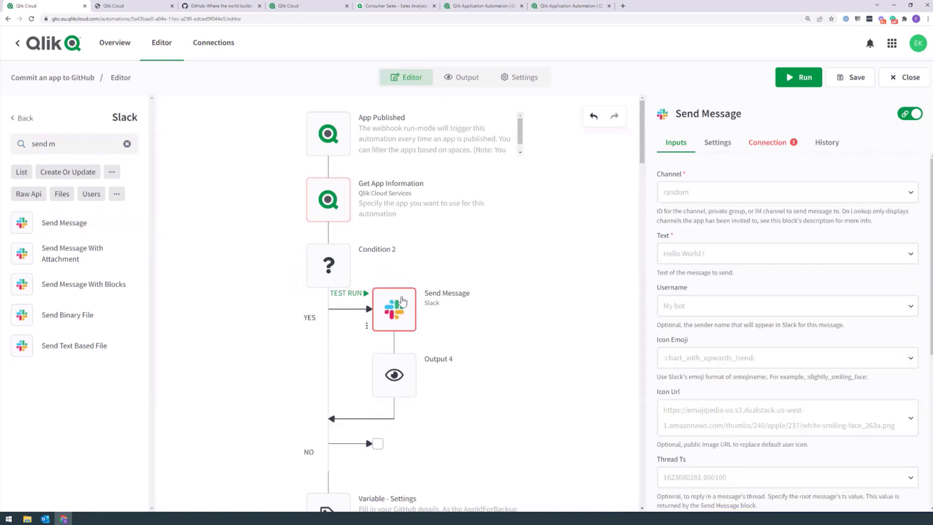
Step: Detach Get App Information and its chain from the App Published trigger
click(331, 200)
mouse_move(328, 197)
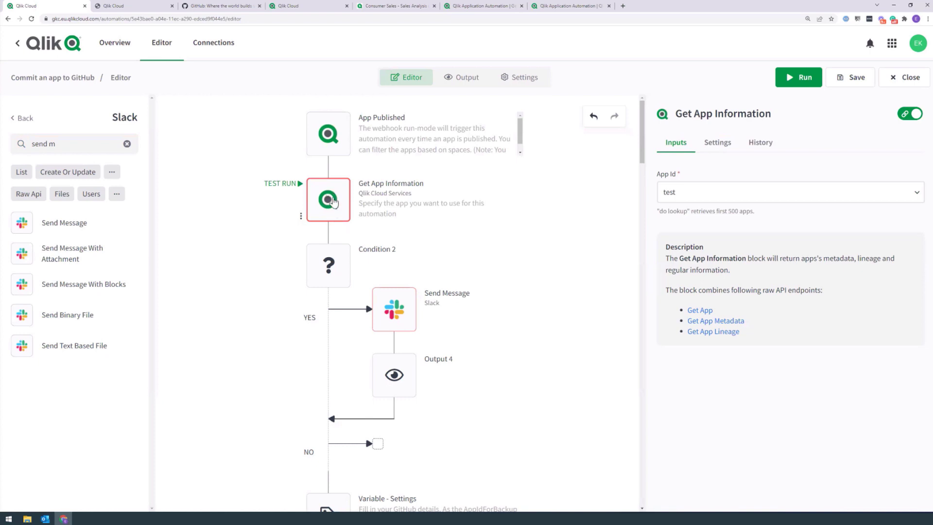
drag(334, 199, 332, 251)
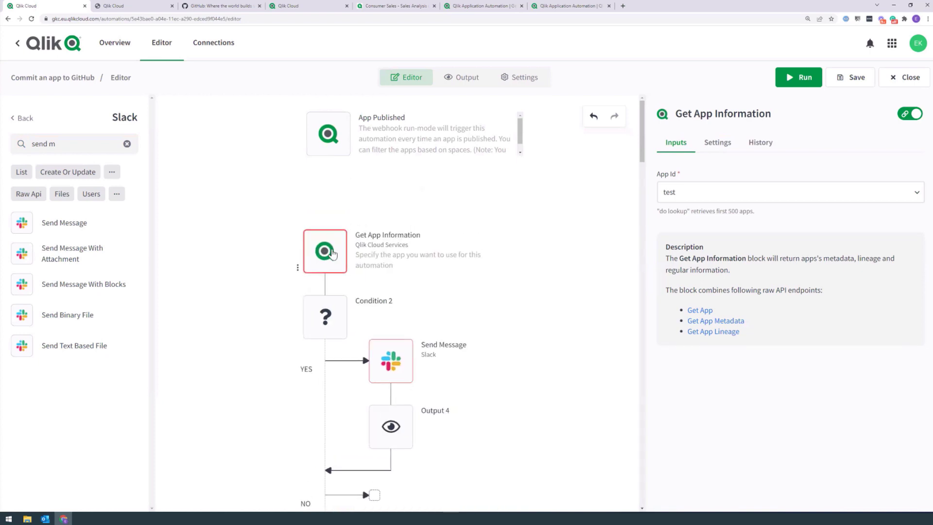
click(14, 119)
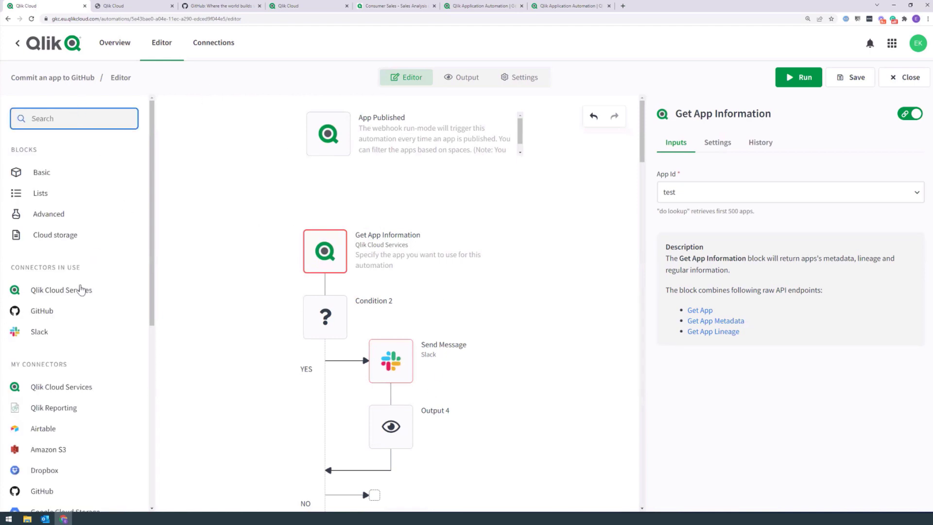
Step: Insert a Do Reload block under App Published, with Condition 2 below it and Get App Information moved aside
click(73, 289)
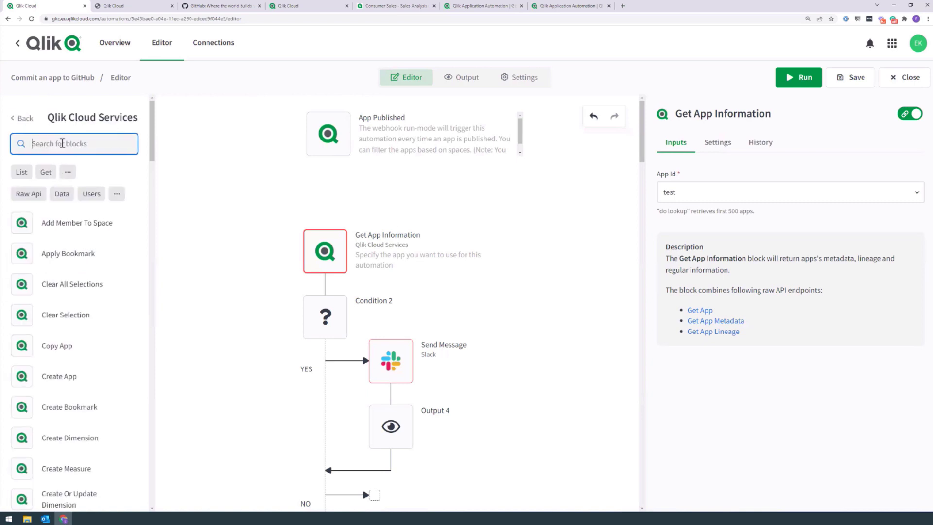
text(do r)
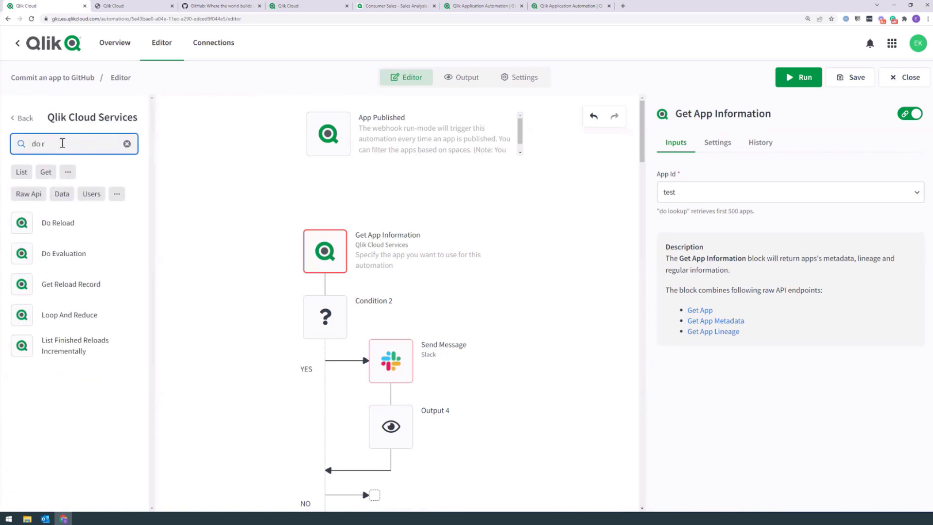
drag(43, 222, 318, 180)
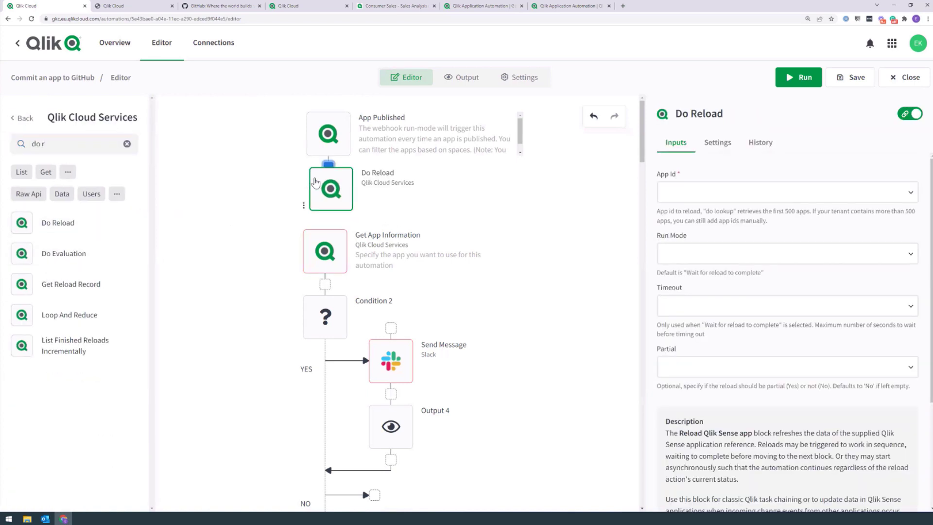
click(324, 250)
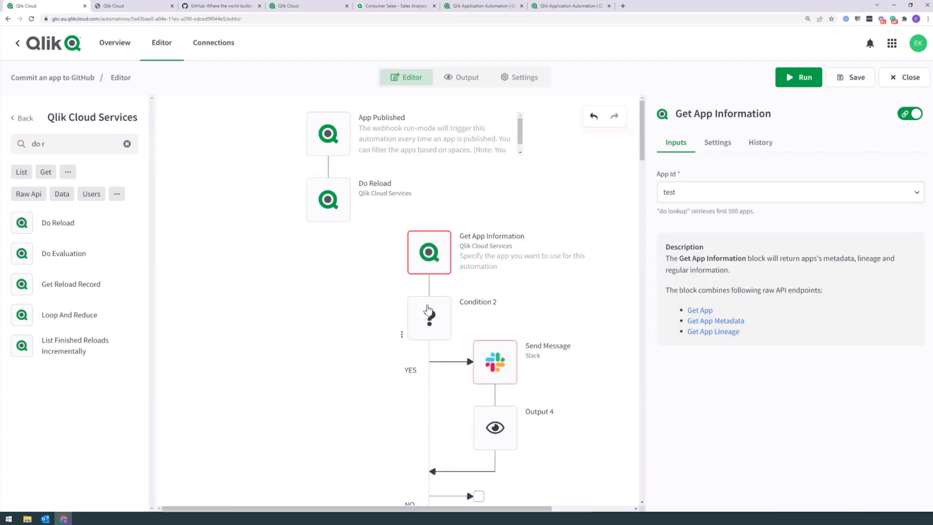
drag(427, 306, 307, 292)
click(500, 231)
drag(500, 233, 517, 220)
scroll(391, 309, down, 3)
drag(331, 370, 249, 419)
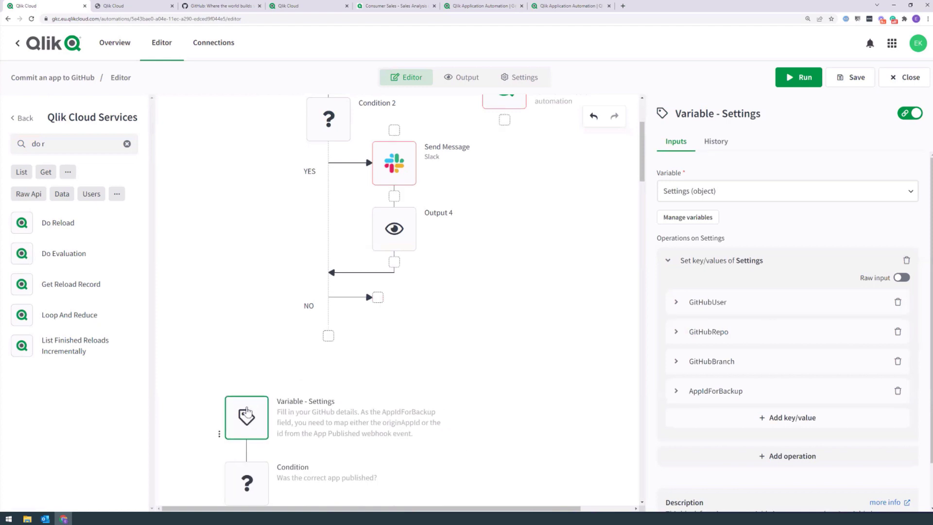
scroll(321, 316, up, 3)
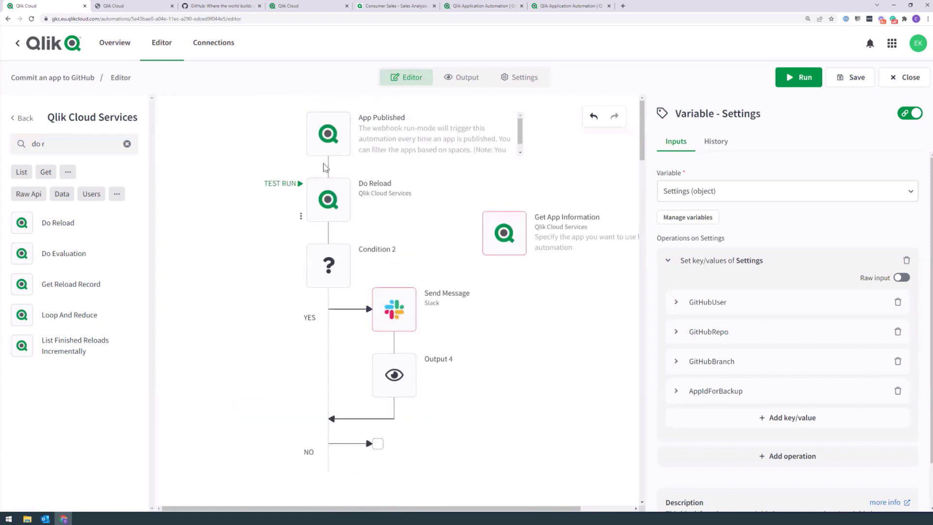
click(516, 238)
drag(524, 291, 544, 449)
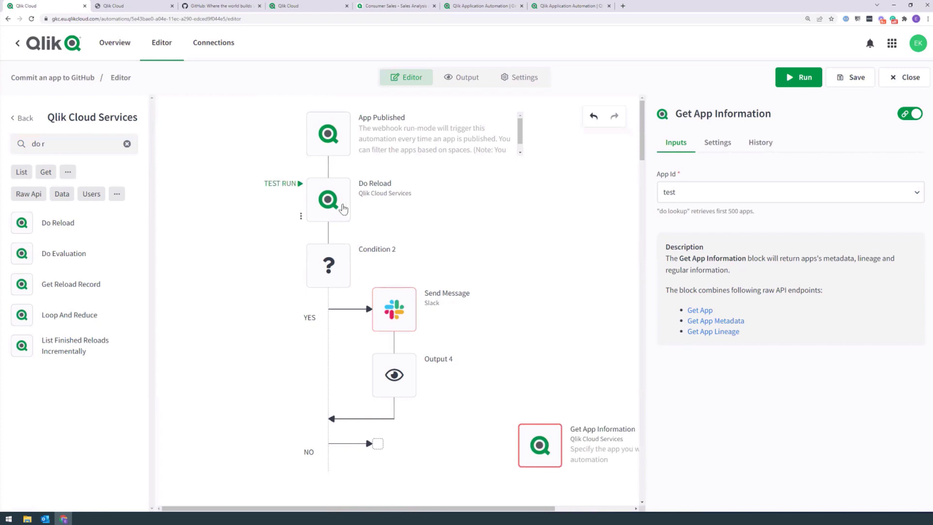
Step: Set Do Reload to reload the Consumer Sales app with Run Mode 'Wait for reload to complete'
click(348, 212)
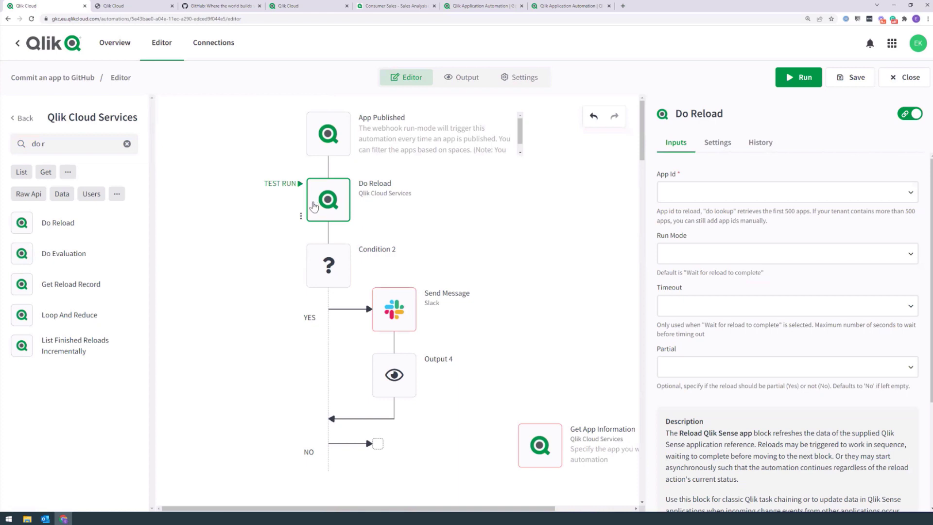
click(668, 199)
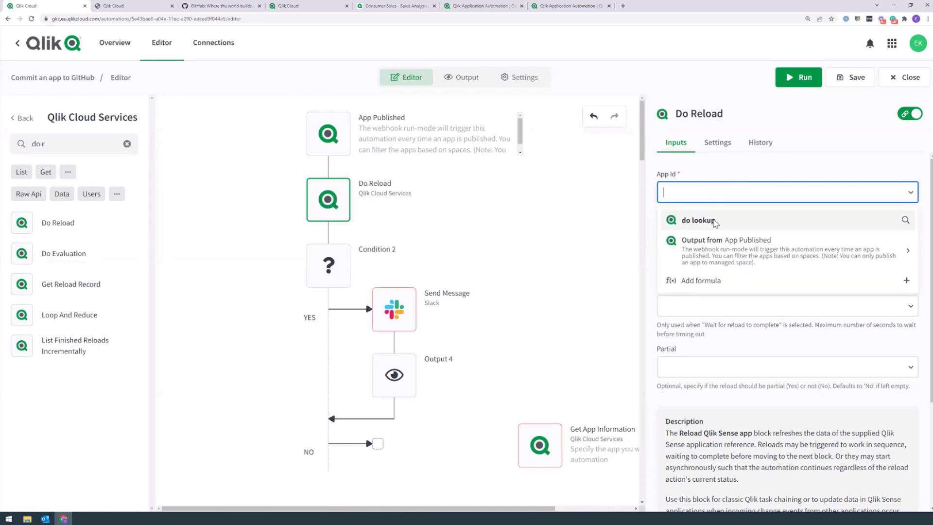
click(719, 223)
click(704, 323)
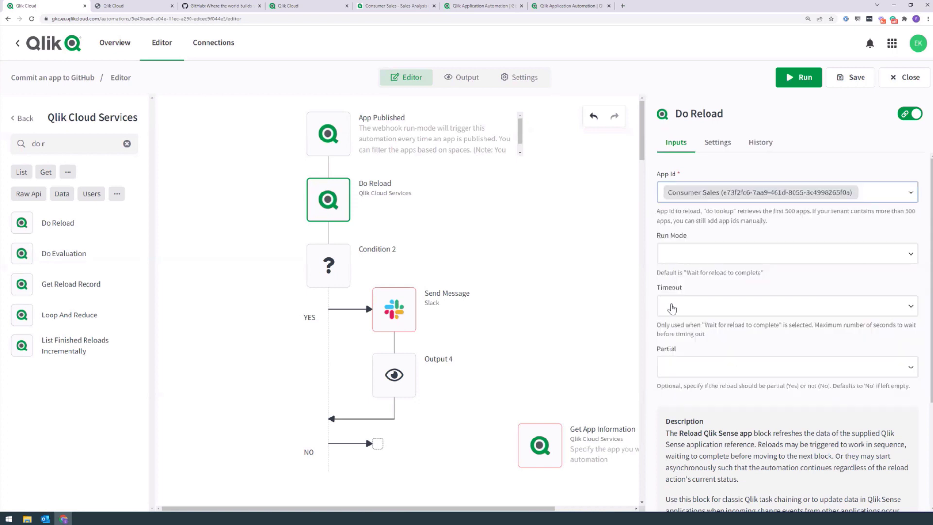
click(679, 255)
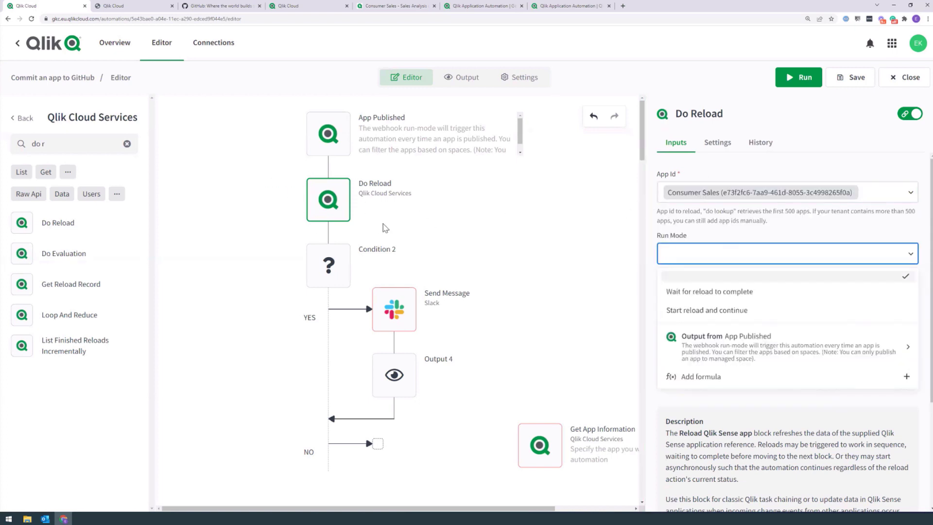
click(733, 291)
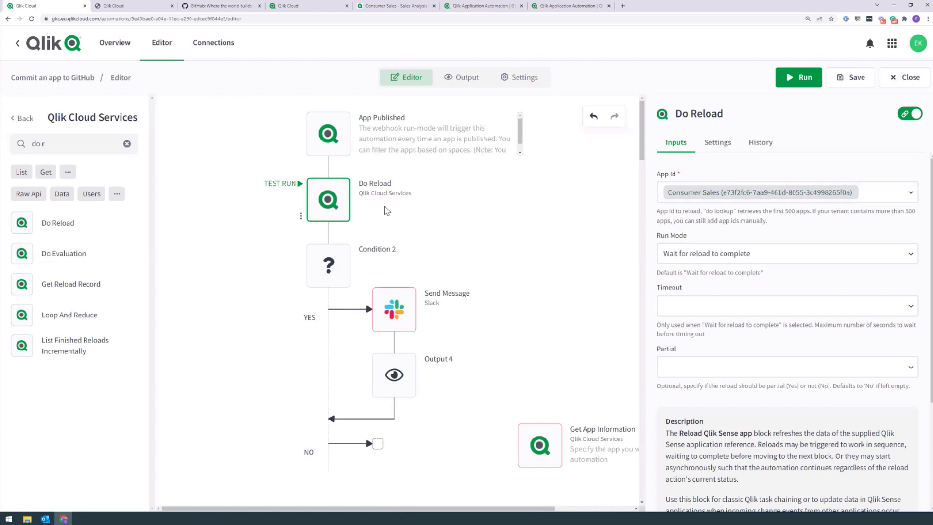
Step: Replace Condition 2's Get App error test with Do Reload Status 'does not equal' SUCCEEDED
click(340, 266)
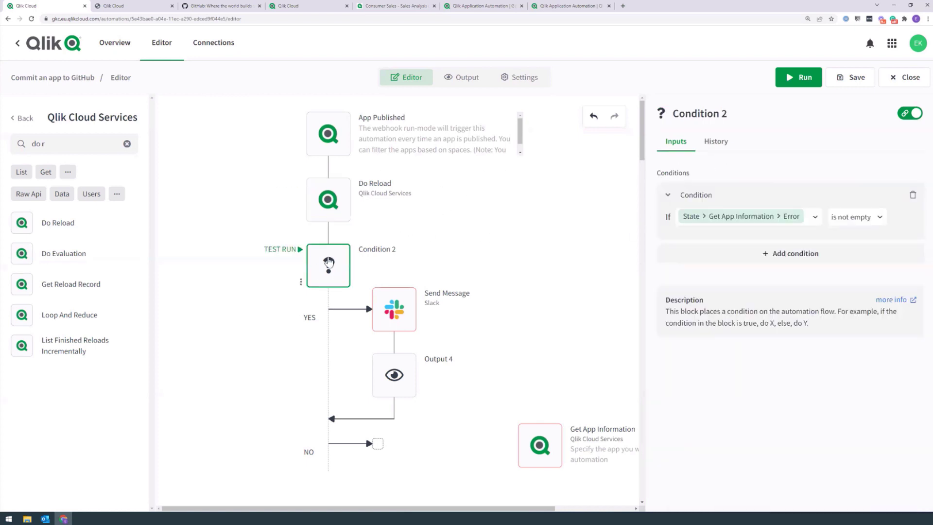
click(782, 218)
click(712, 256)
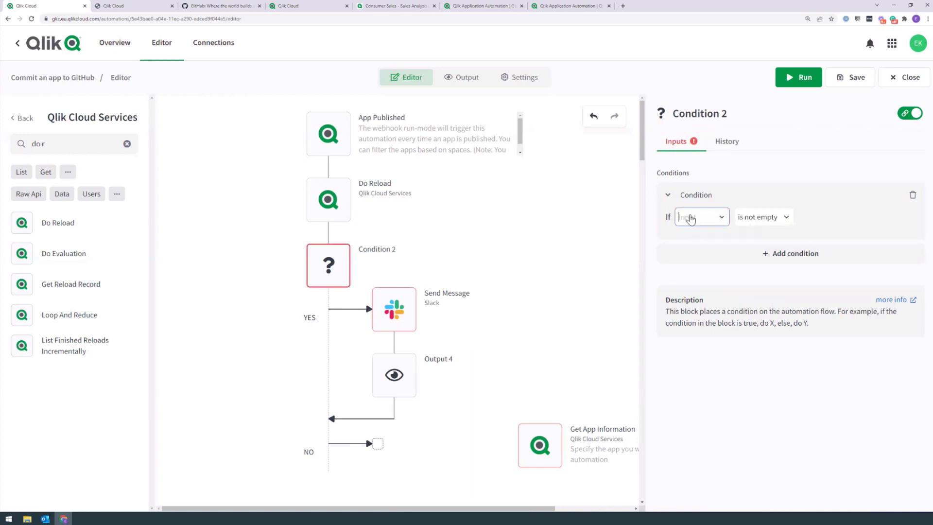
click(688, 217)
click(720, 251)
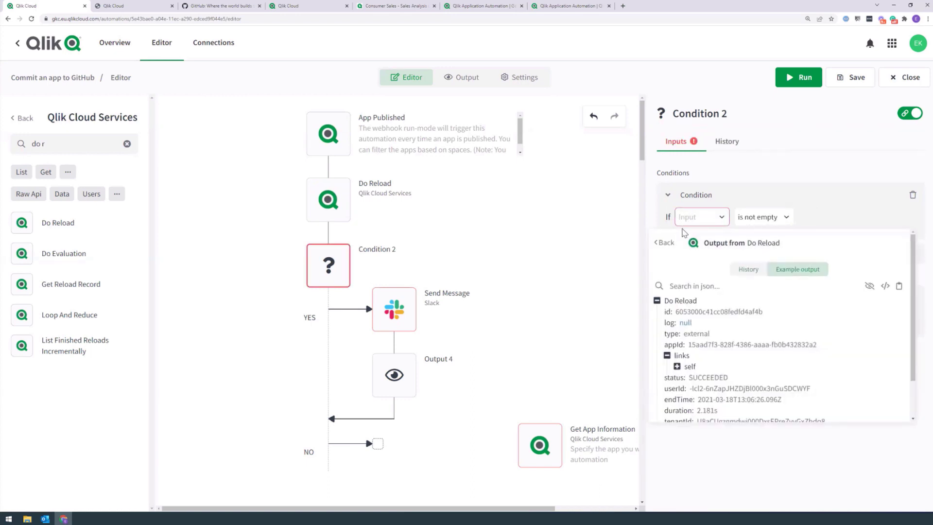
scroll(705, 311, down, 2)
click(676, 334)
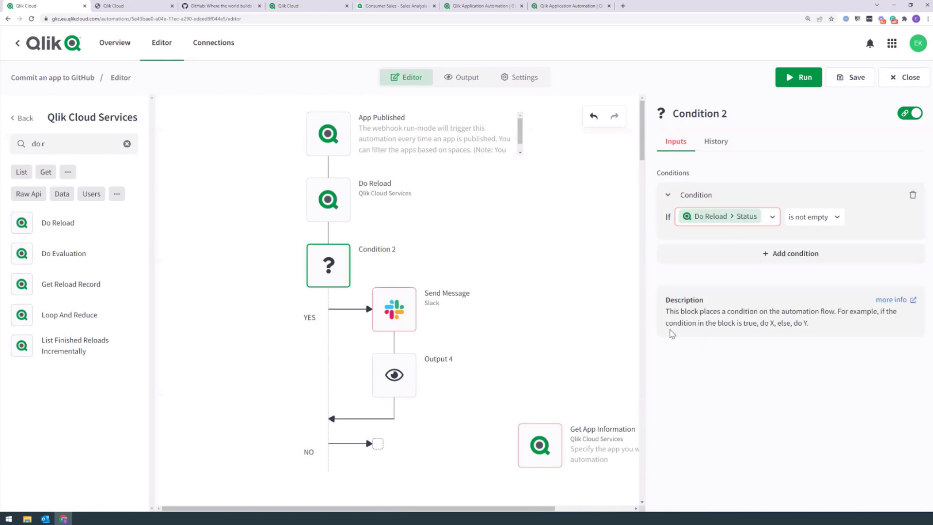
click(826, 216)
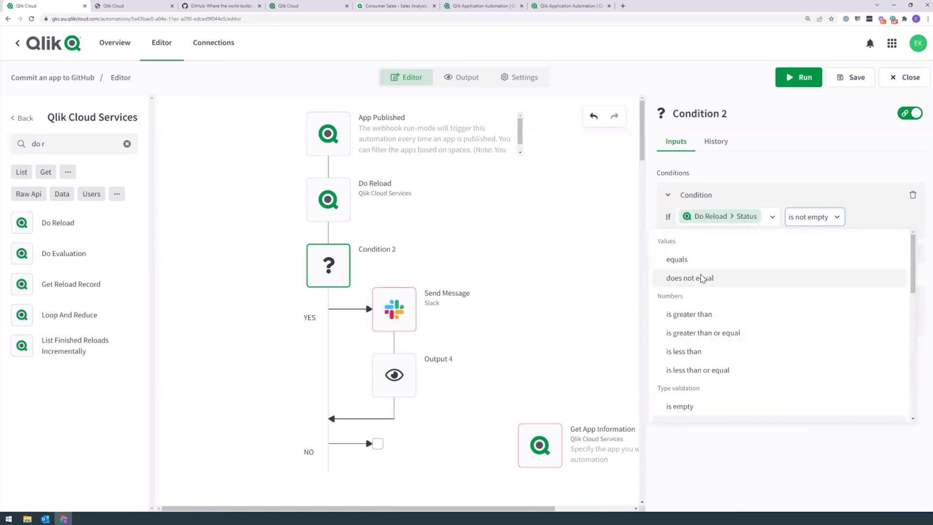
click(802, 277)
click(874, 216)
text(SU)
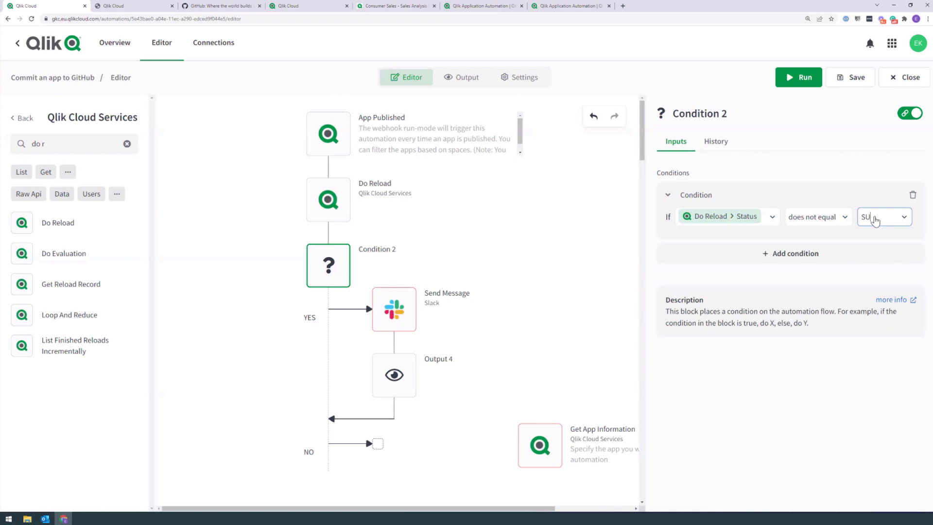
text(CCEEDED)
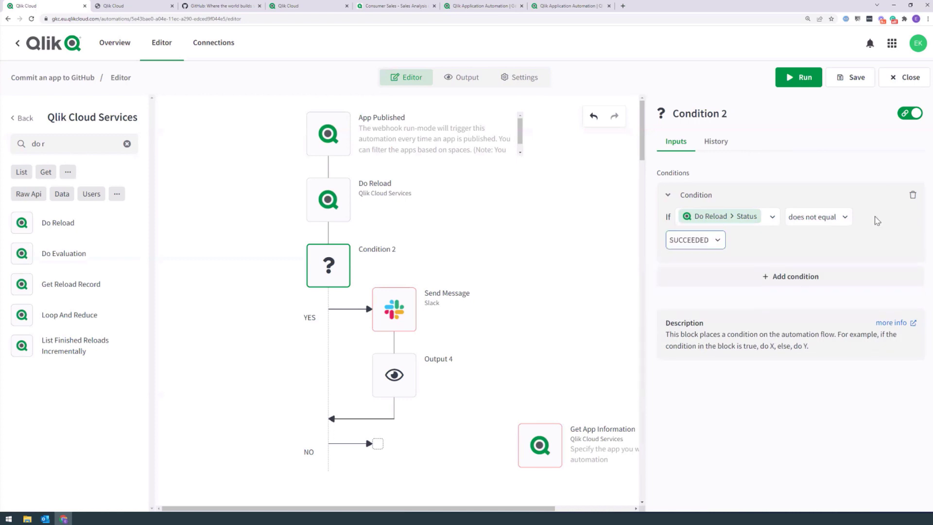
Step: Link a Slack workspace to Send Message and choose the testing channel as destination
click(406, 309)
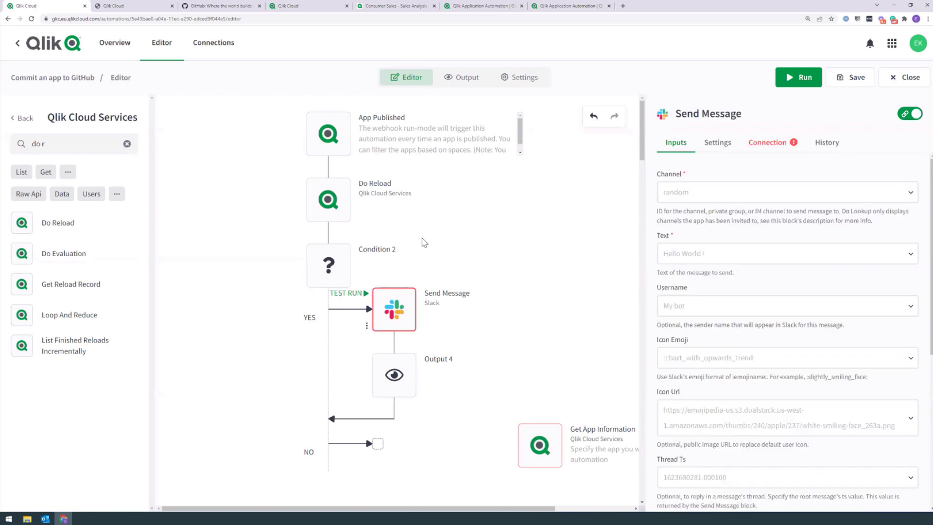
click(724, 193)
click(704, 217)
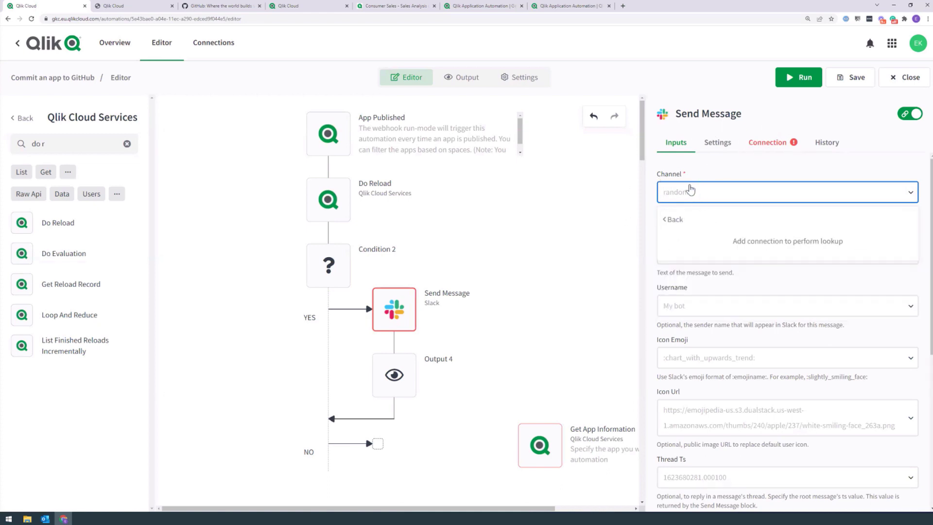
click(768, 145)
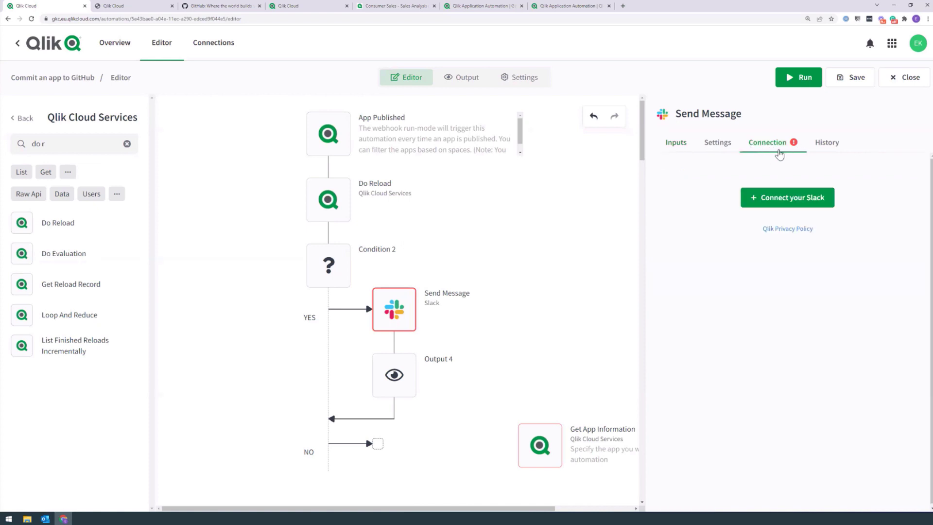
click(783, 204)
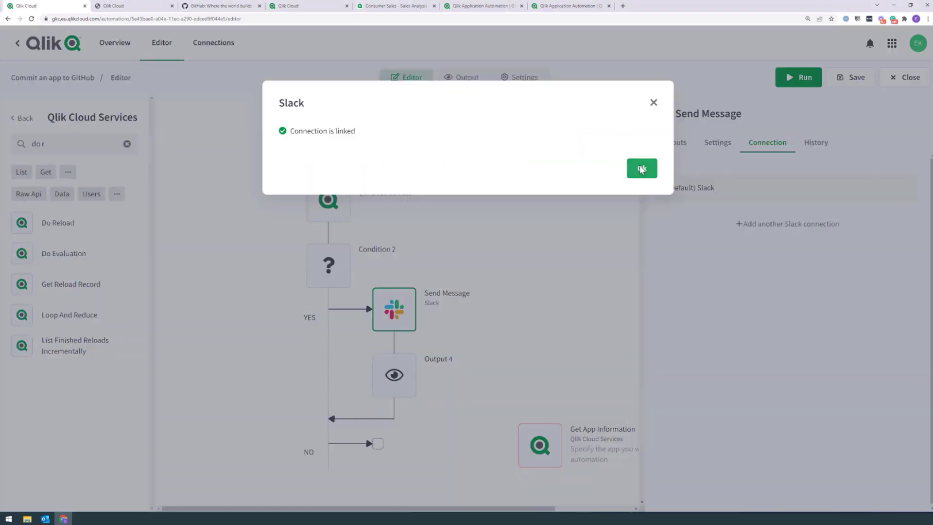
click(641, 168)
click(672, 147)
click(695, 192)
click(699, 218)
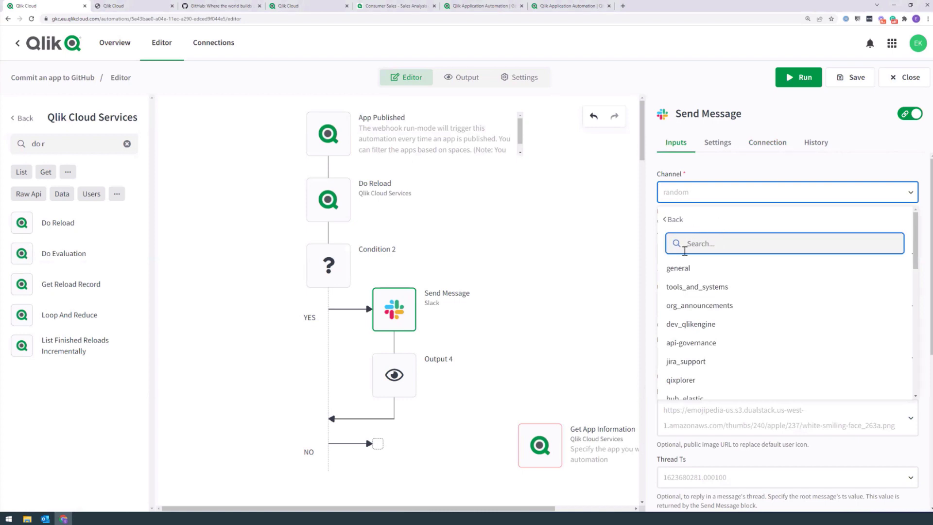
text(emil)
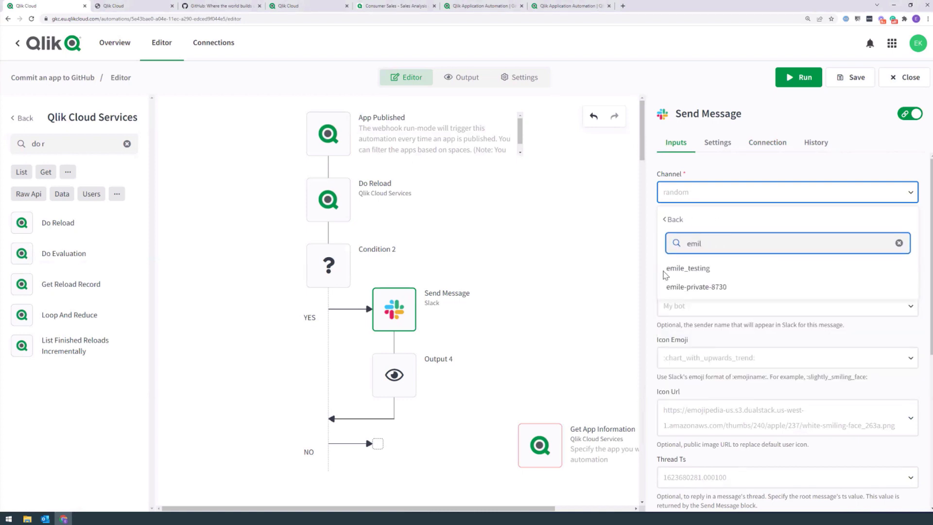
click(664, 271)
Step: Fill the Slack message text with Do Reload's Log and, on a new line, its App Id
click(685, 248)
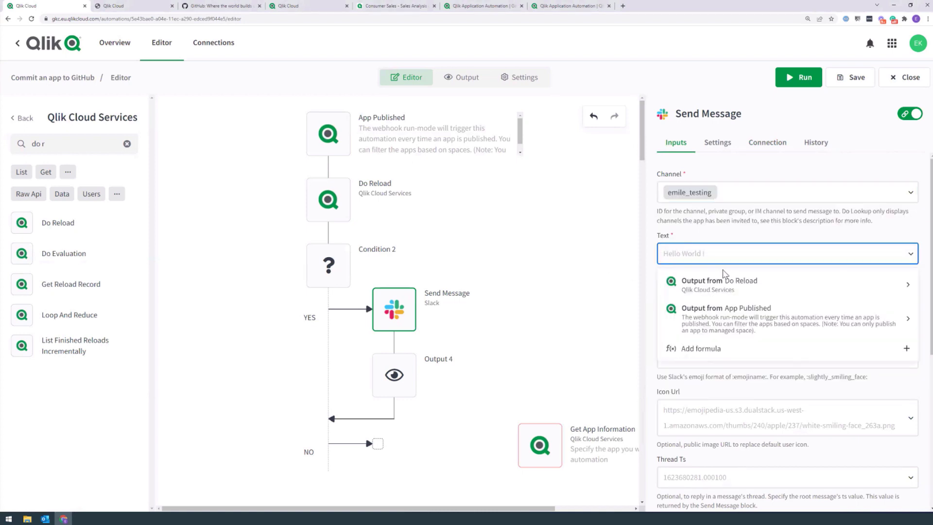
click(711, 287)
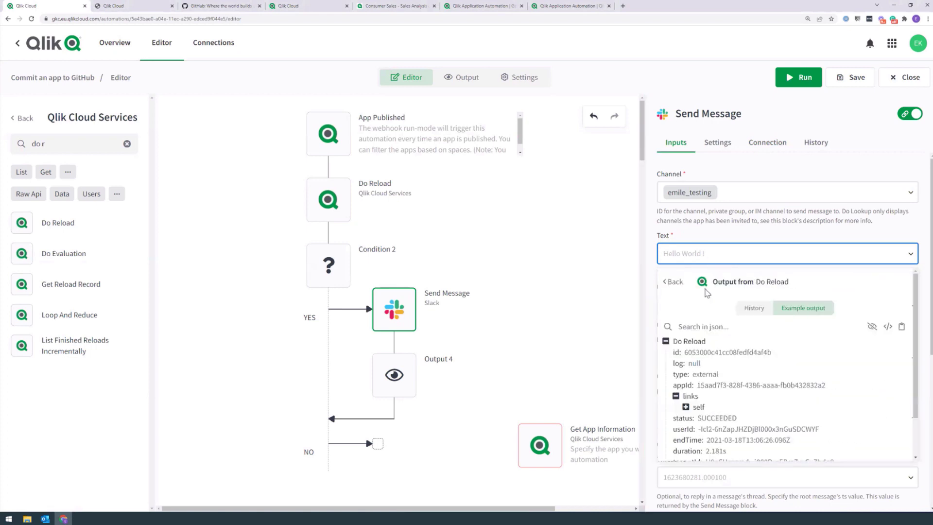
scroll(721, 367, down, 1)
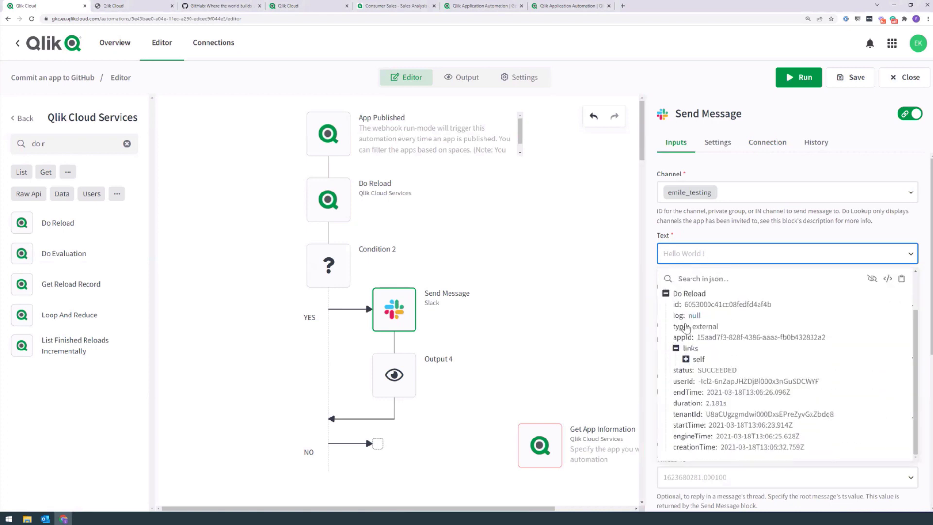
click(721, 317)
click(766, 255)
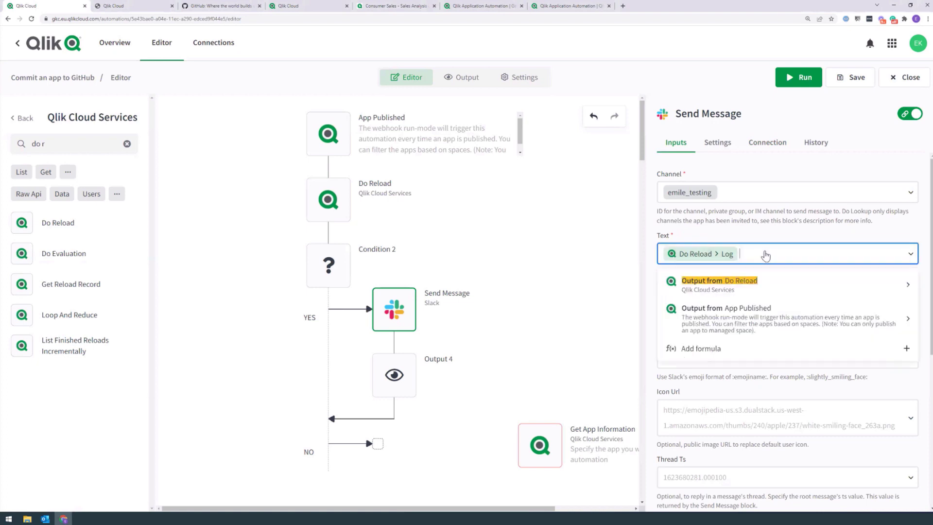
text(,)
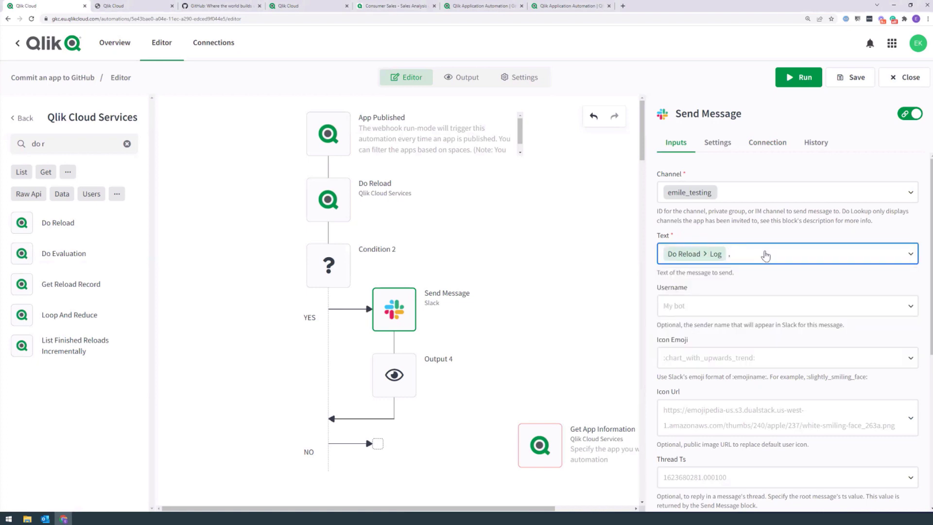
key(Return)
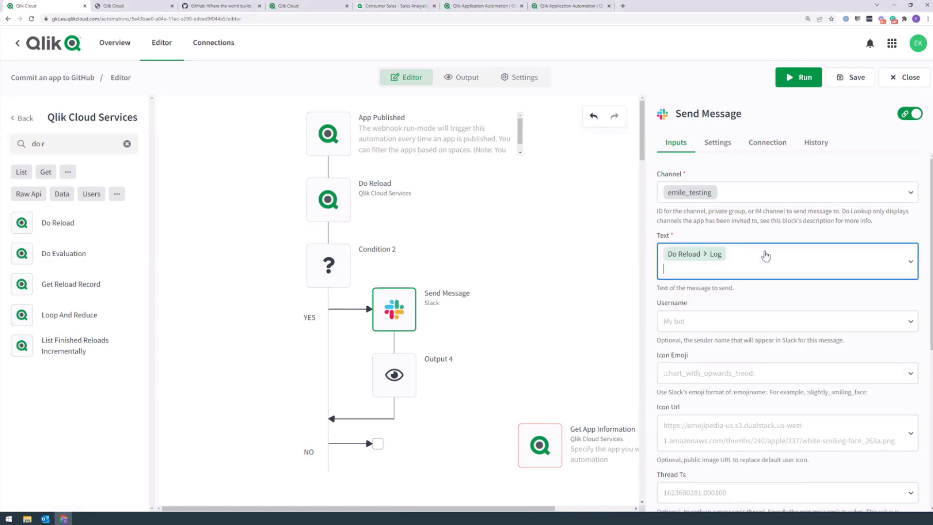
click(682, 271)
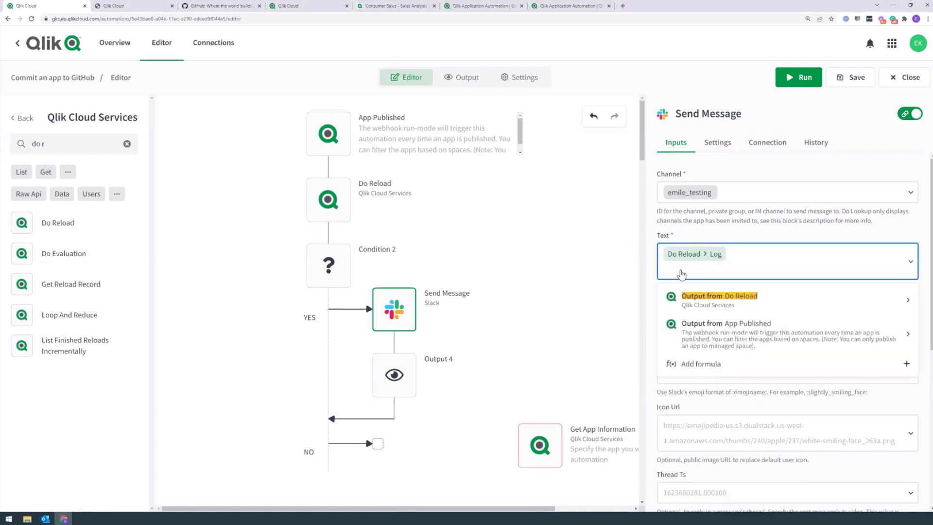
click(745, 306)
scroll(726, 367, down, 1)
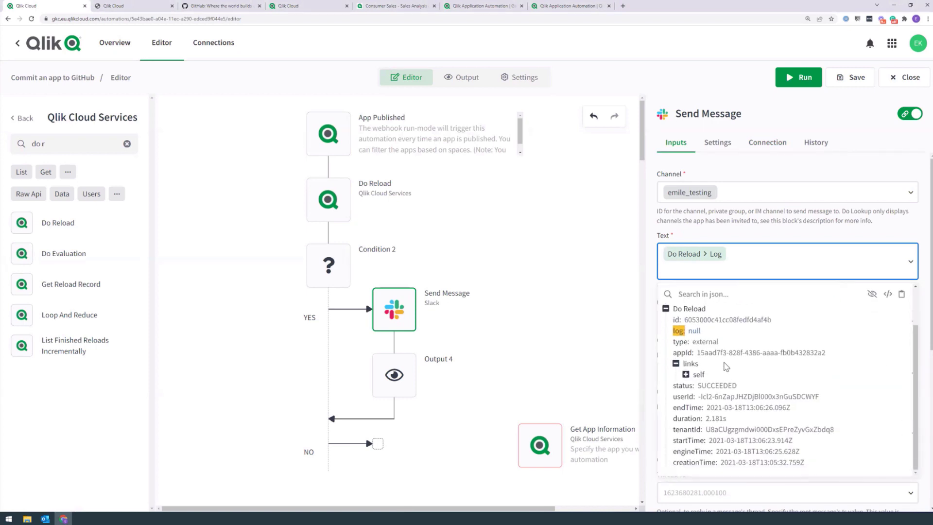
click(692, 353)
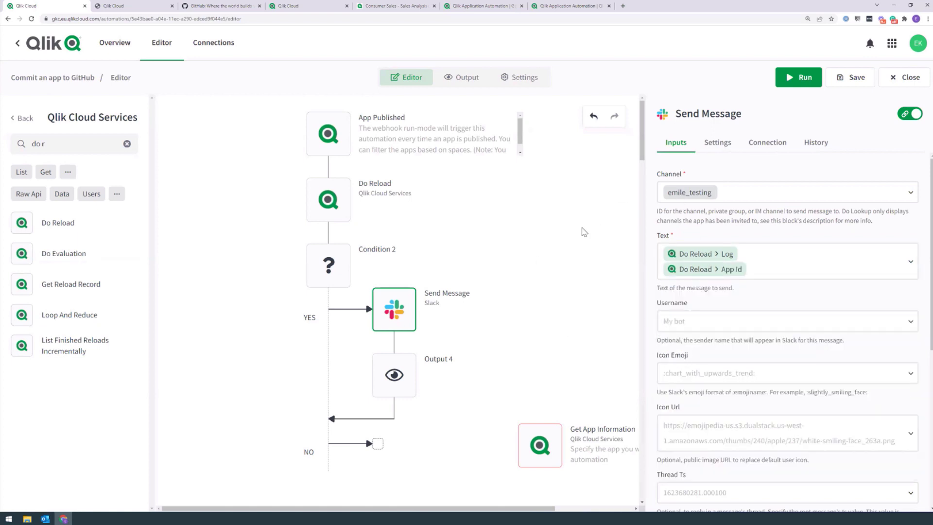
mouse_move(387, 309)
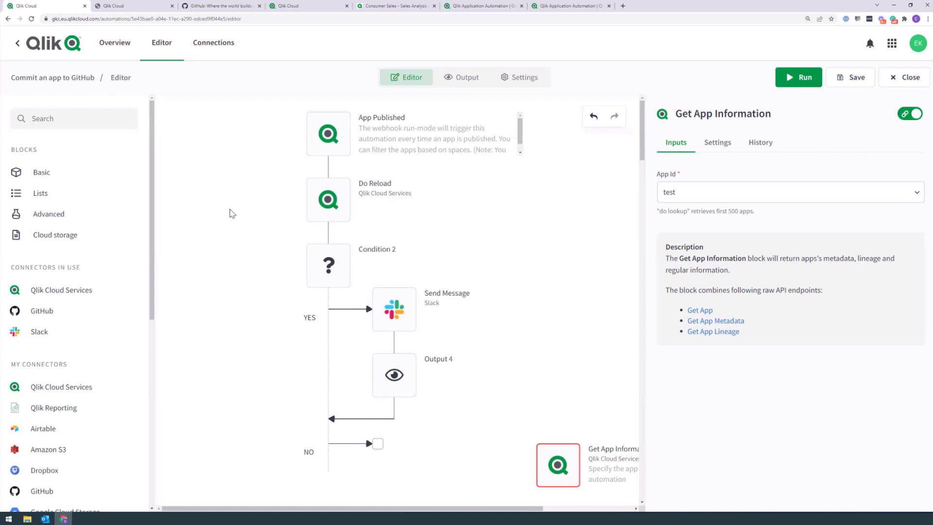
Step: Move Do Reload down and insert Google Sheets Get Data From Sheet With Headers under App Published
drag(328, 200, 307, 275)
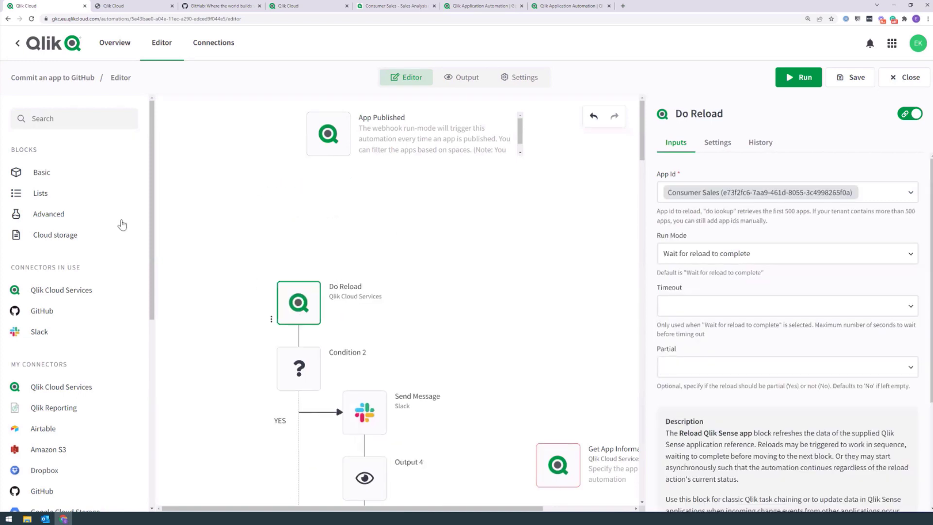
click(66, 120)
text(google)
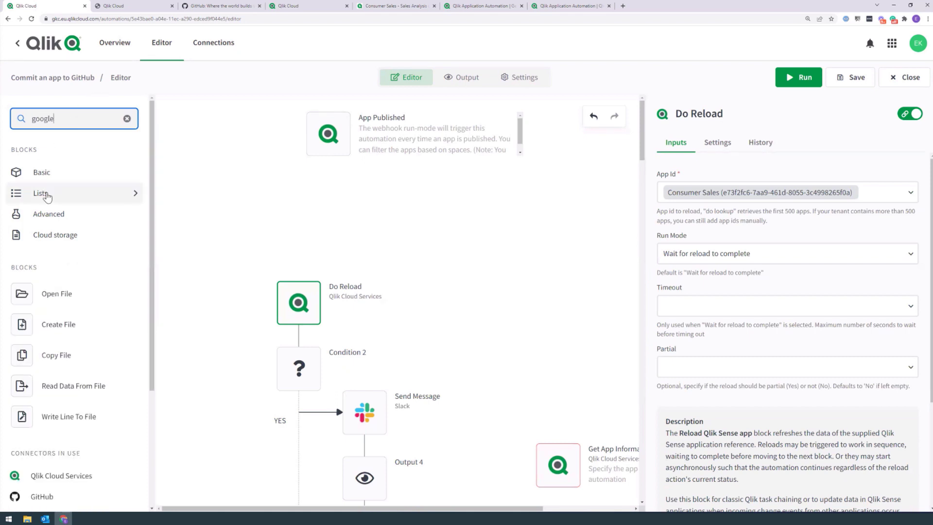
scroll(19, 193, down, 3)
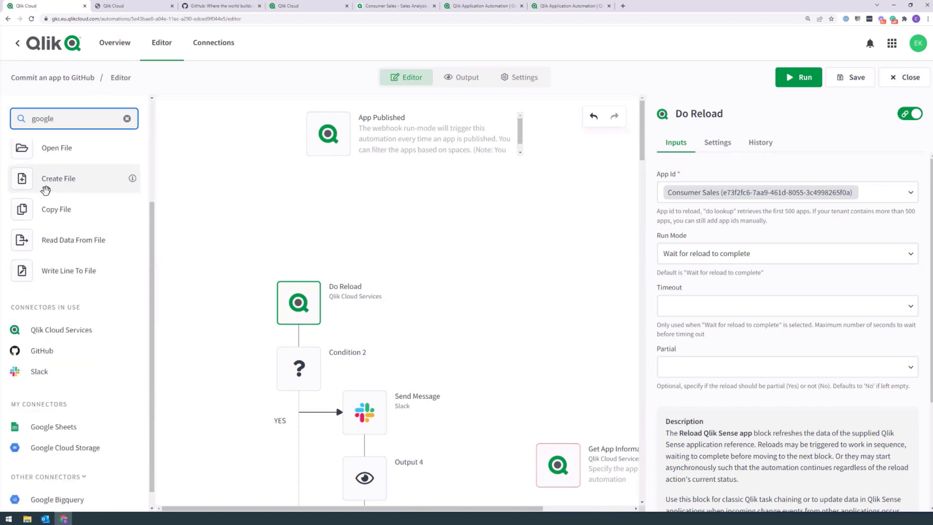
click(53, 424)
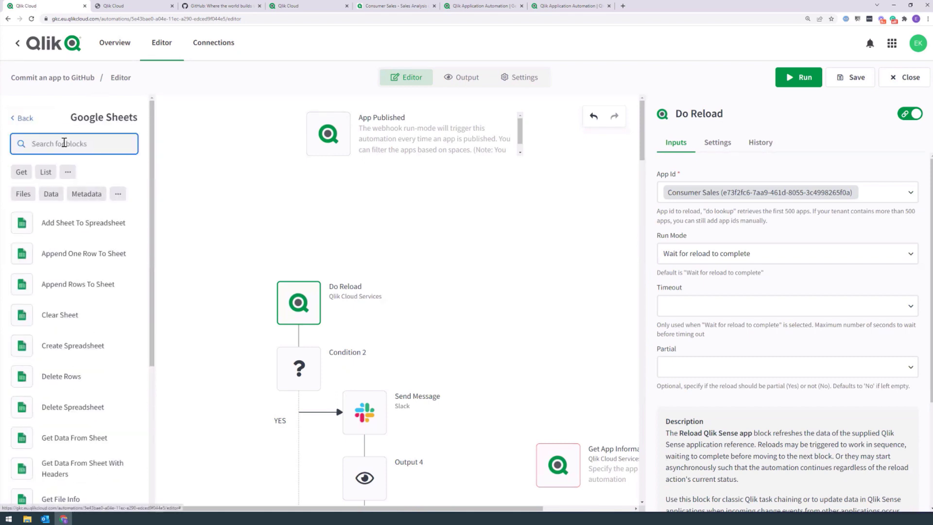
text(get data)
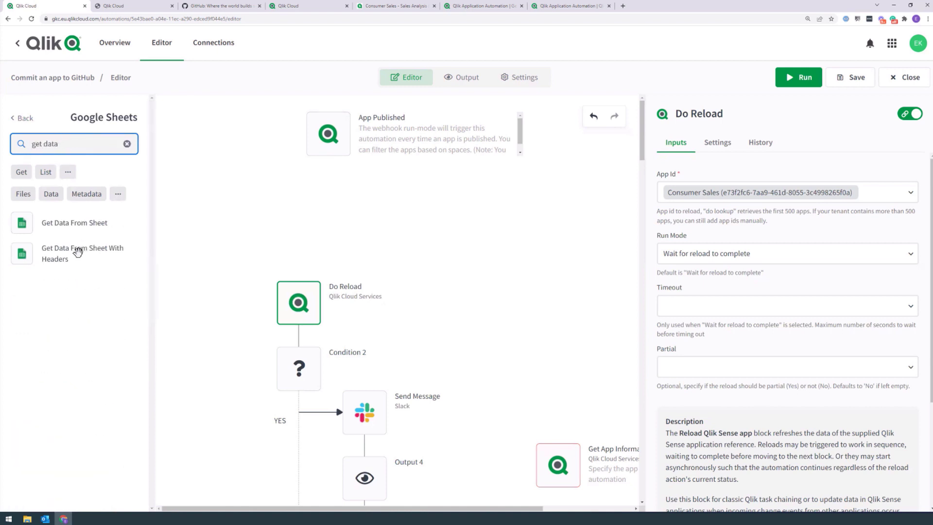
drag(78, 251, 321, 208)
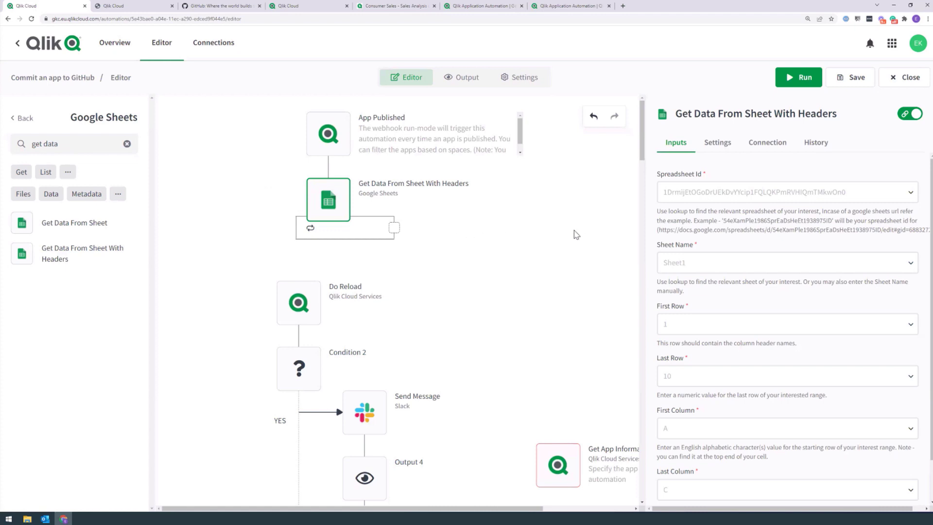
Step: Limit Get Data From Sheet With Headers to a maximum of 3 items
click(717, 143)
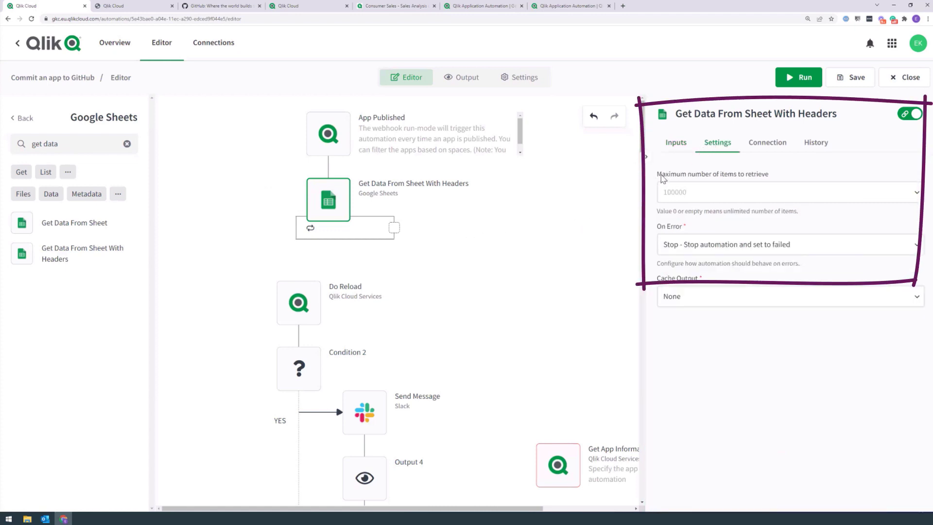
click(680, 193)
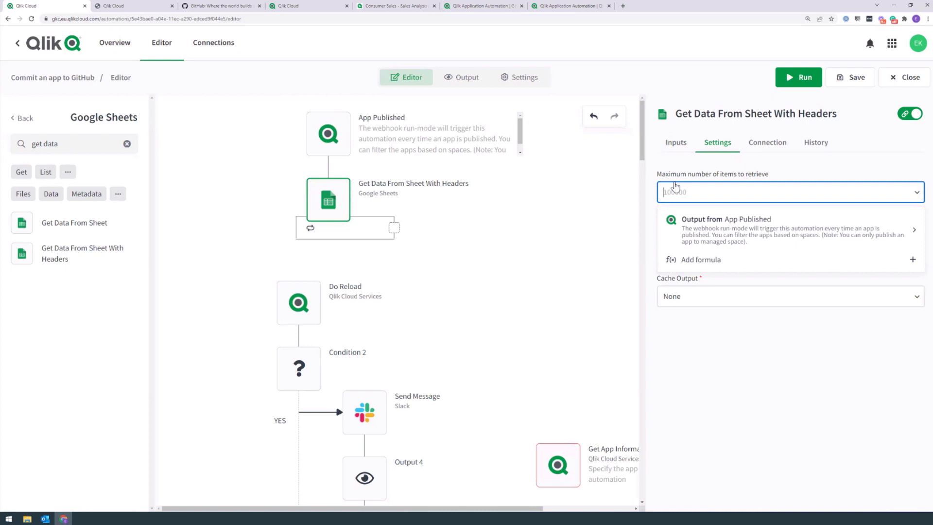
text(3)
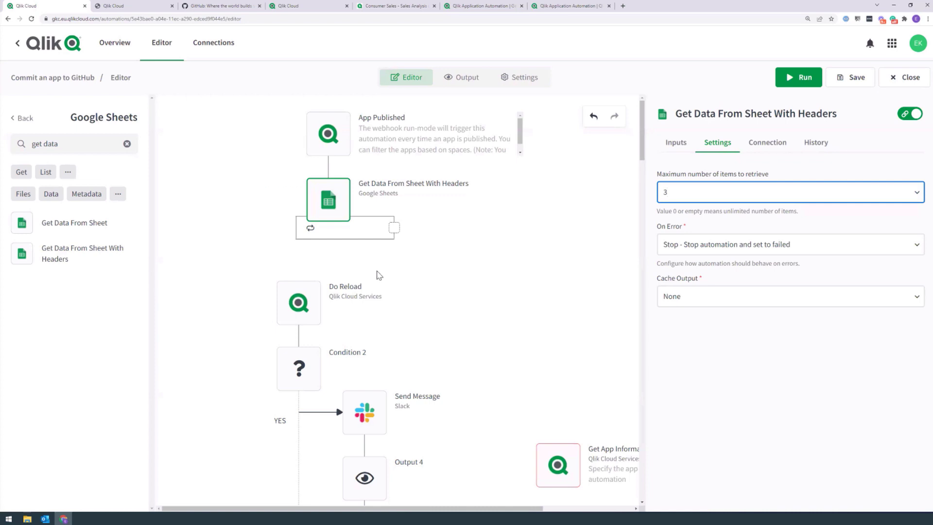
Step: Move Get App Information, Send Message and Output 4 inside the Google Sheets loop
drag(558, 465, 394, 260)
drag(364, 412, 394, 326)
drag(248, 317, 128, 376)
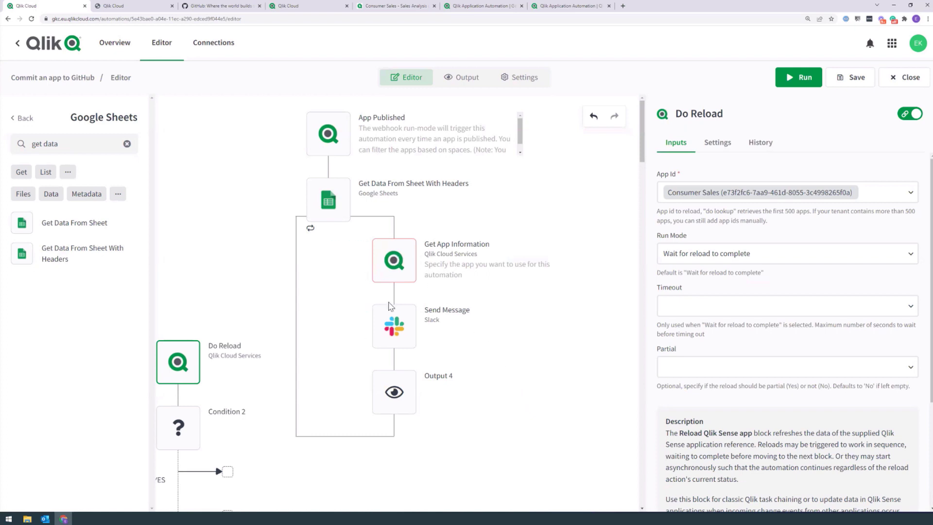
Step: Reattach Do Reload under App Published and place the sheet loop on Condition 2's YES branch
mouse_move(372, 286)
drag(330, 203, 508, 287)
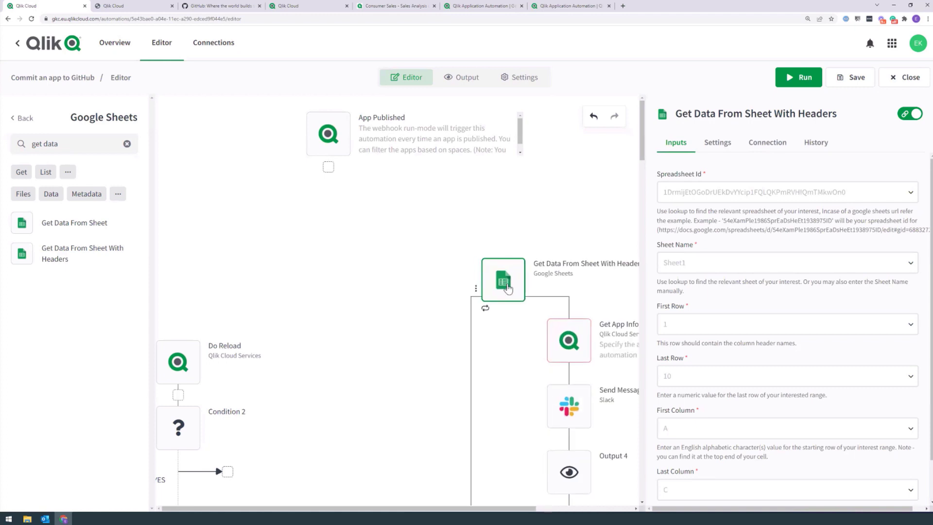
drag(327, 148, 314, 156)
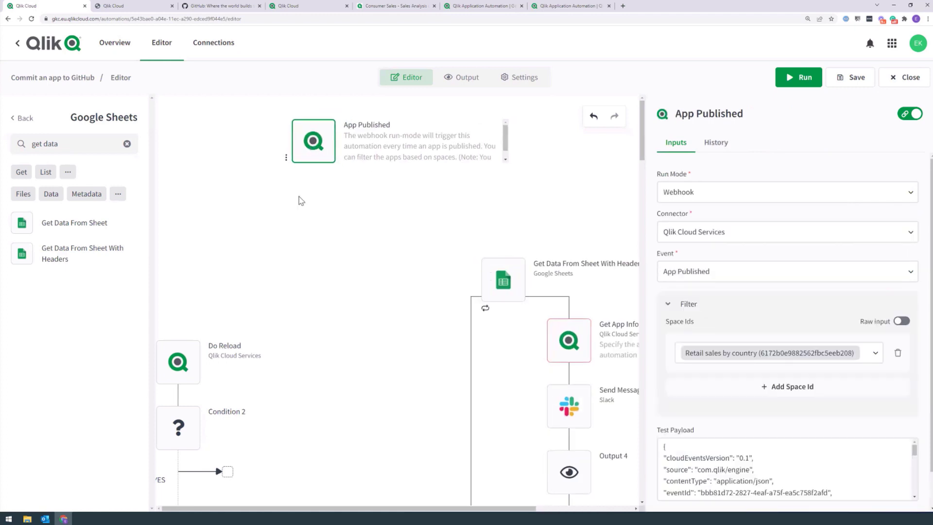
drag(188, 349, 294, 214)
drag(493, 289, 329, 333)
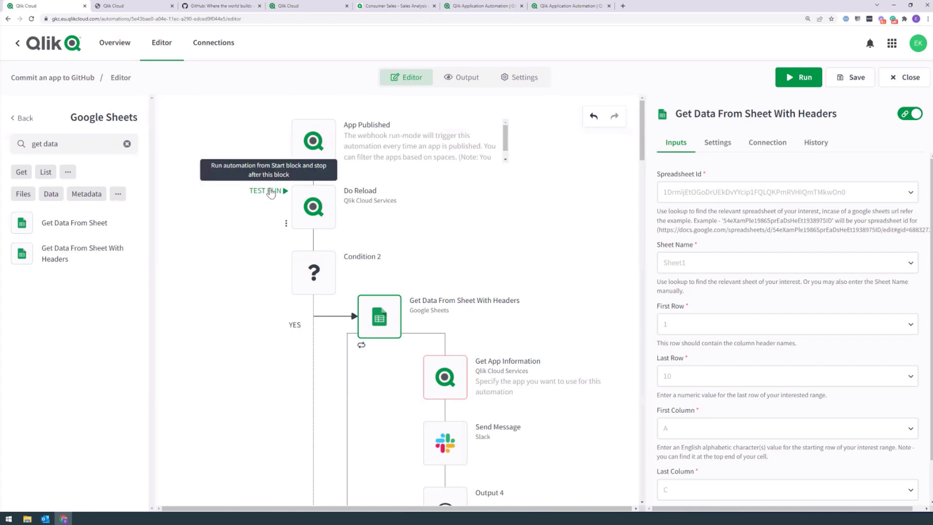
Step: Save and test-run up to Do Reload, see its FAILED status, then review Condition 2
click(269, 191)
click(637, 431)
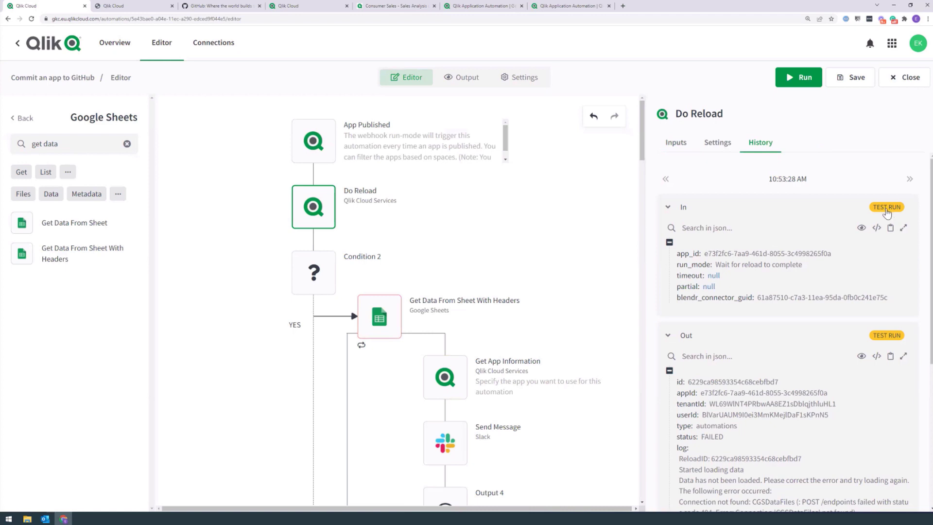
scroll(876, 357, down, 1)
scroll(787, 340, down, 2)
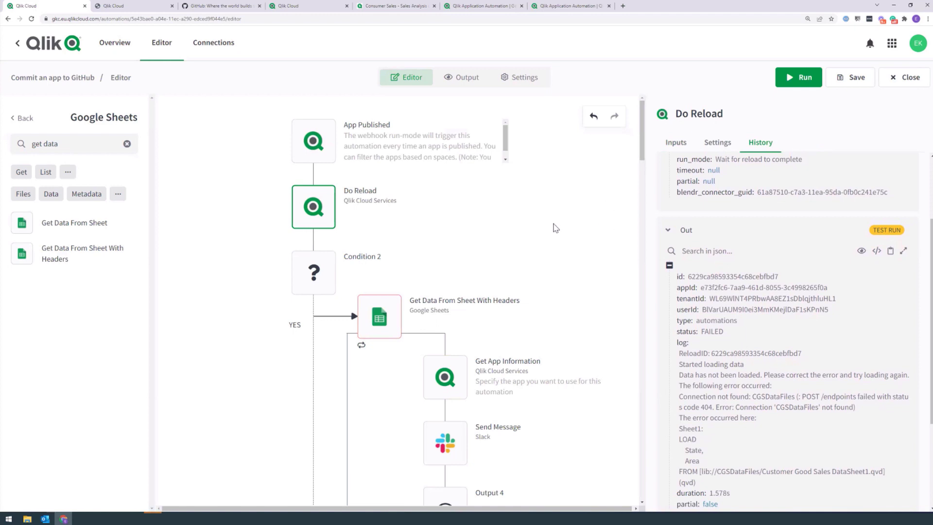
click(313, 273)
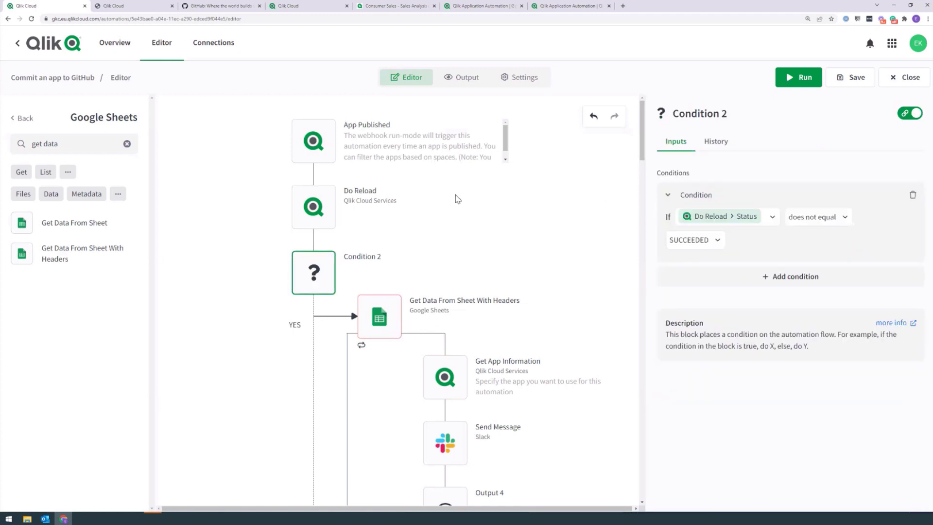
mouse_move(311, 262)
mouse_move(310, 227)
Step: Download the automation's workspace as a JSON file, then go back to the Home page
right_click(499, 213)
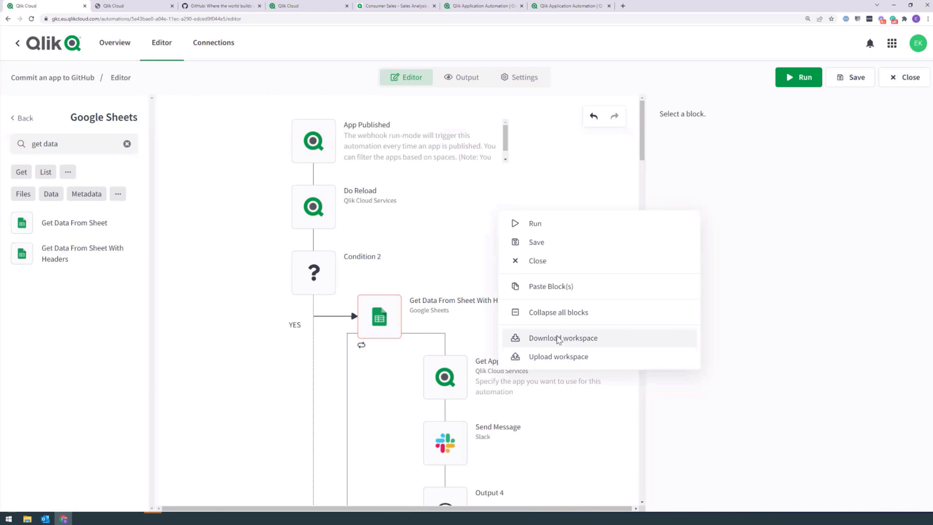
click(467, 203)
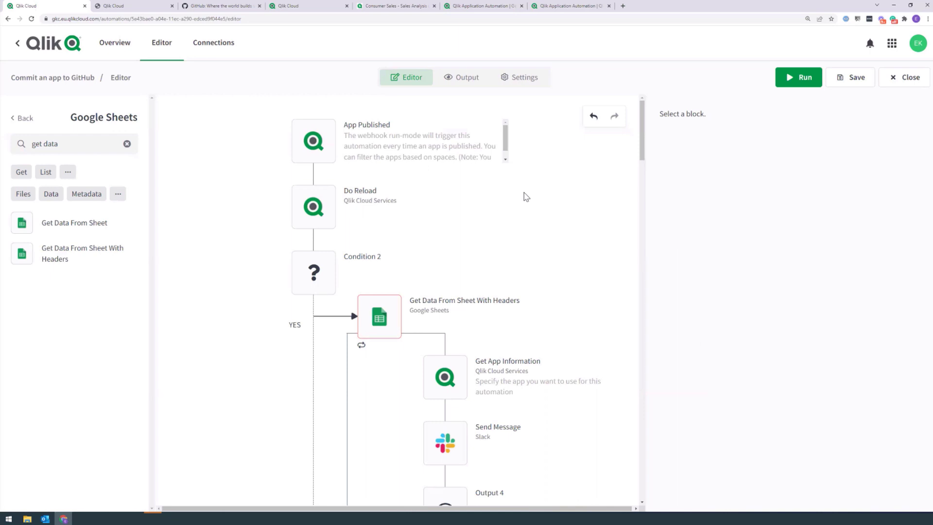
right_click(490, 197)
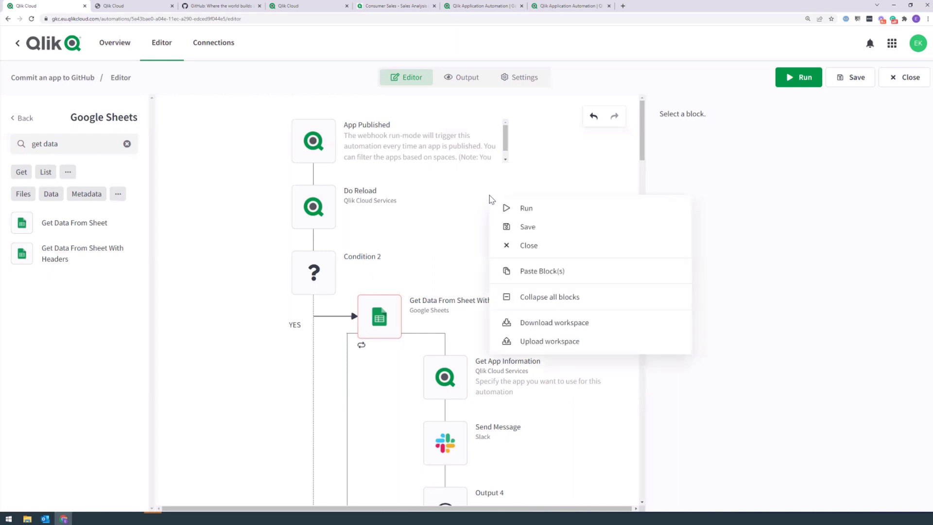
click(558, 322)
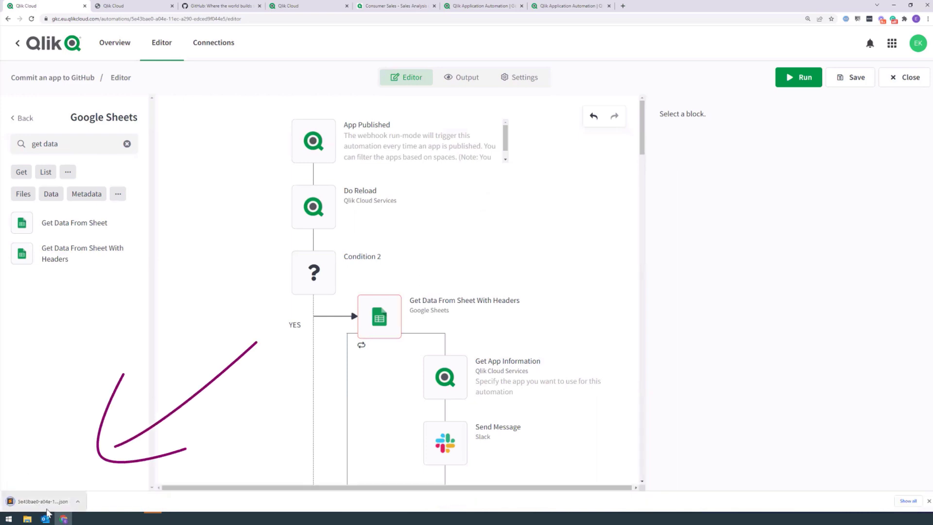
click(18, 43)
Step: Create a blank automation named 'copied automation'
click(830, 44)
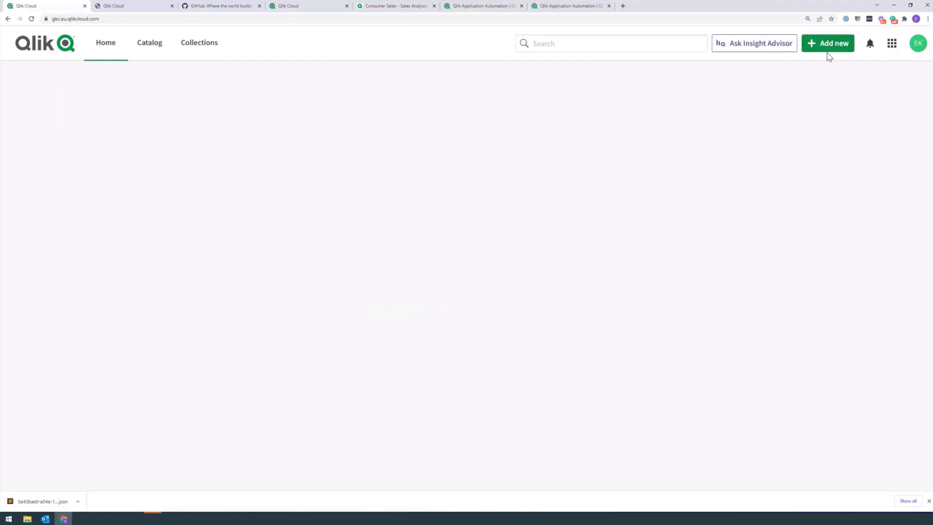
click(774, 142)
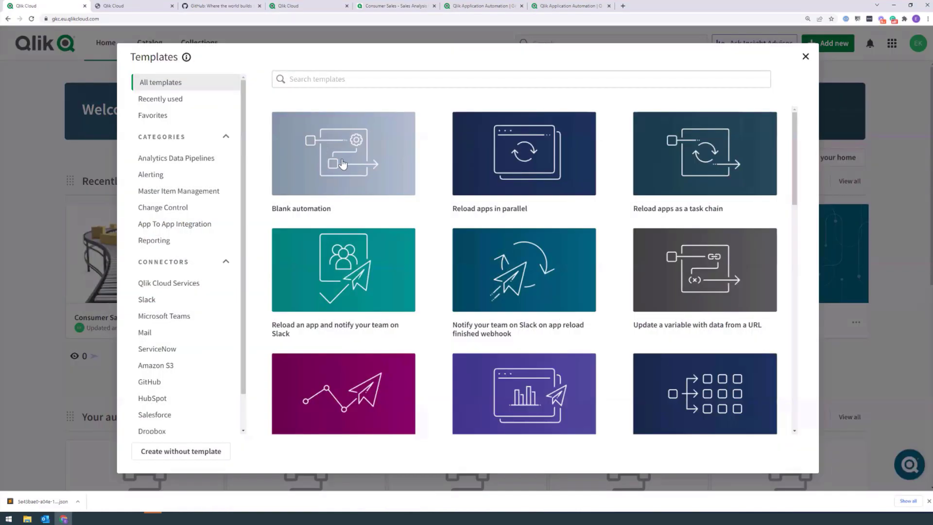
click(339, 154)
text(copied au)
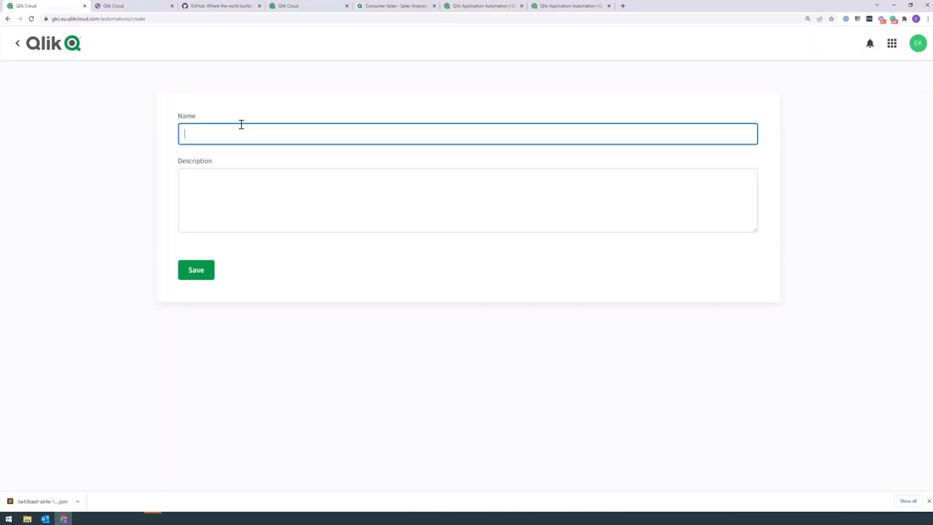
text(tomation)
click(187, 269)
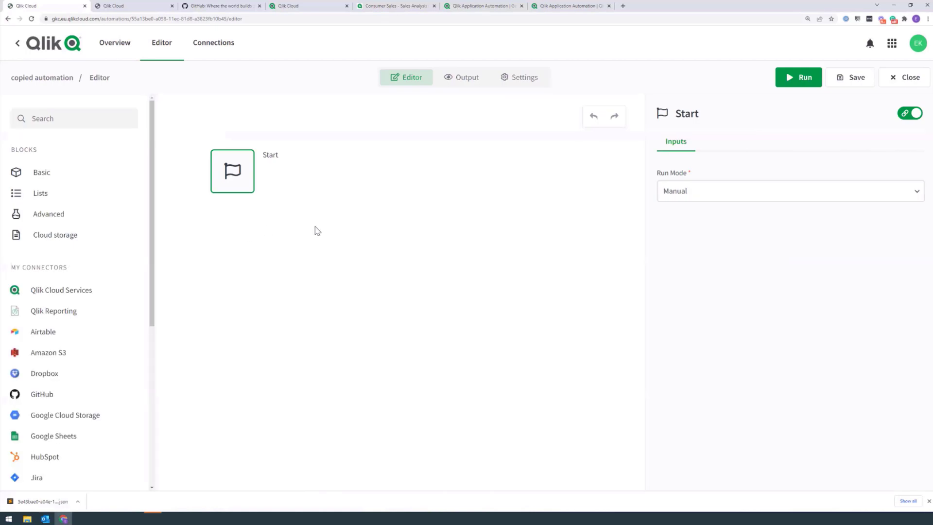
Step: Upload the downloaded workspace JSON into it and check the App Published trigger
right_click(317, 230)
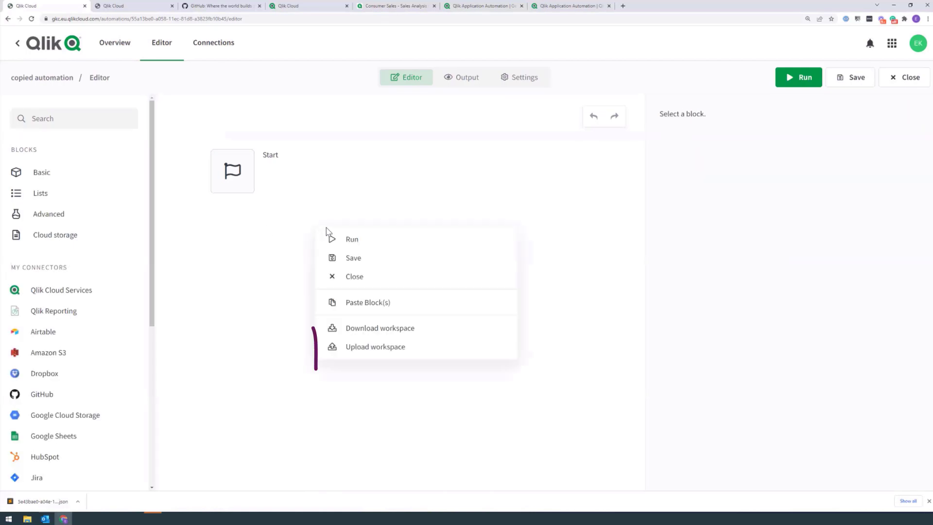
click(360, 347)
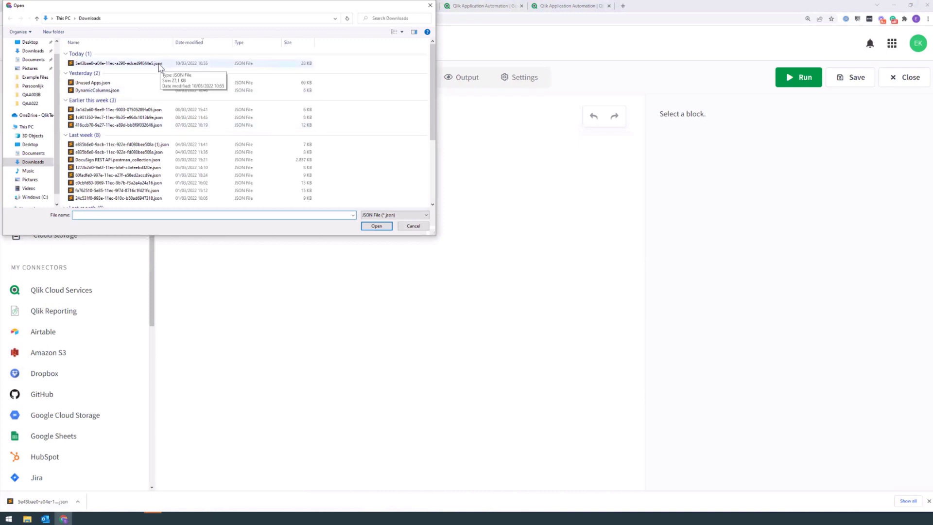
click(160, 64)
click(378, 226)
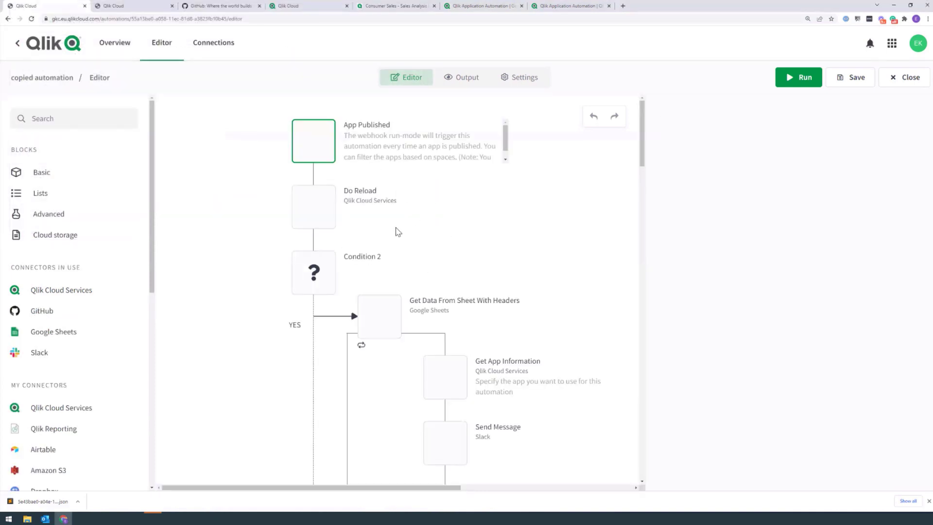
click(317, 143)
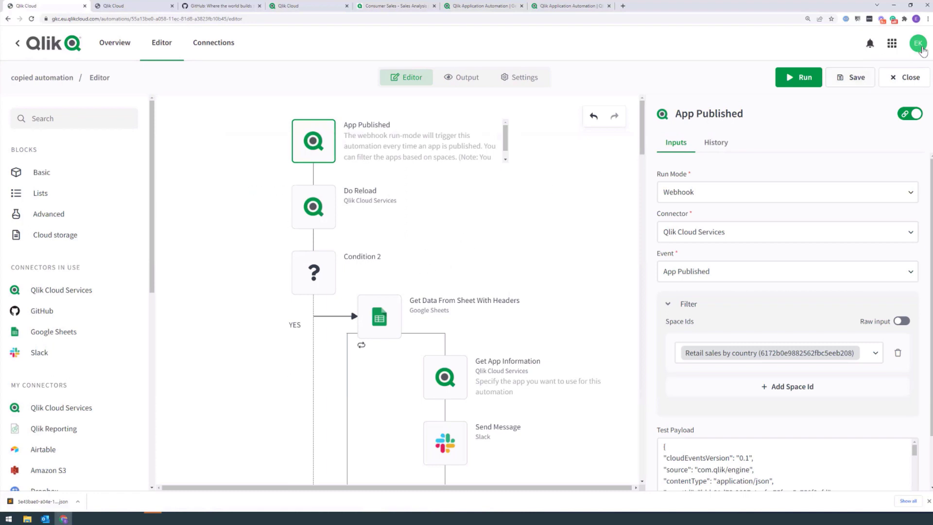
Step: Confirm the Send Message block uses the (Default) Slack connection
click(443, 439)
click(769, 144)
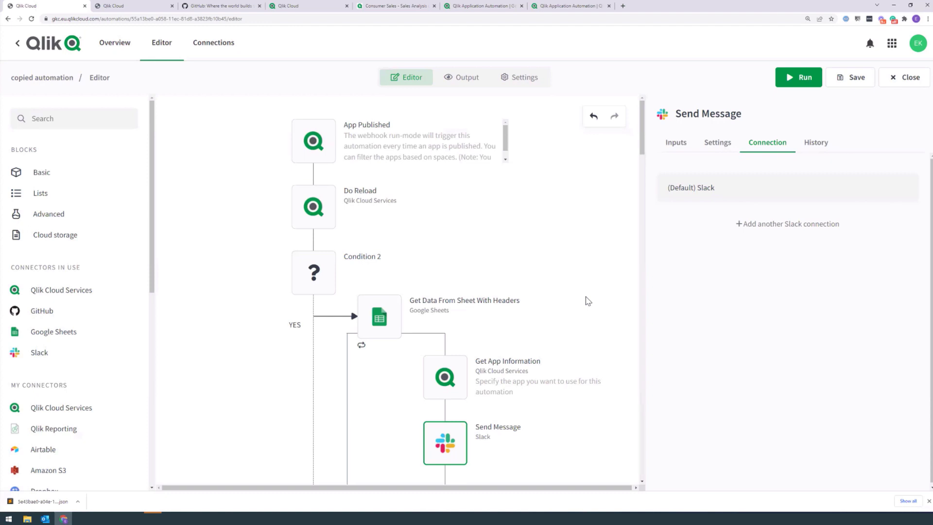
Step: Add the comment 'Reload failed?' to the Condition 2 block
right_click(322, 208)
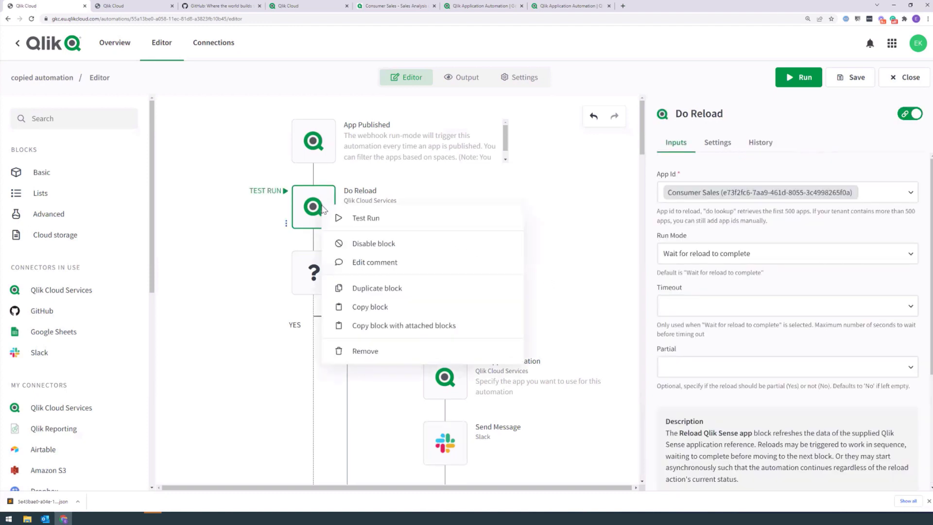
click(375, 262)
click(611, 103)
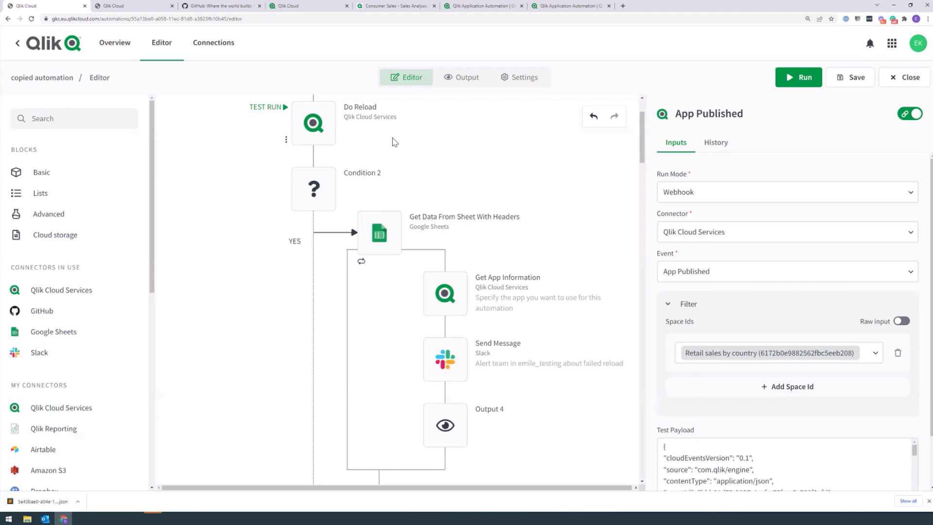
click(317, 190)
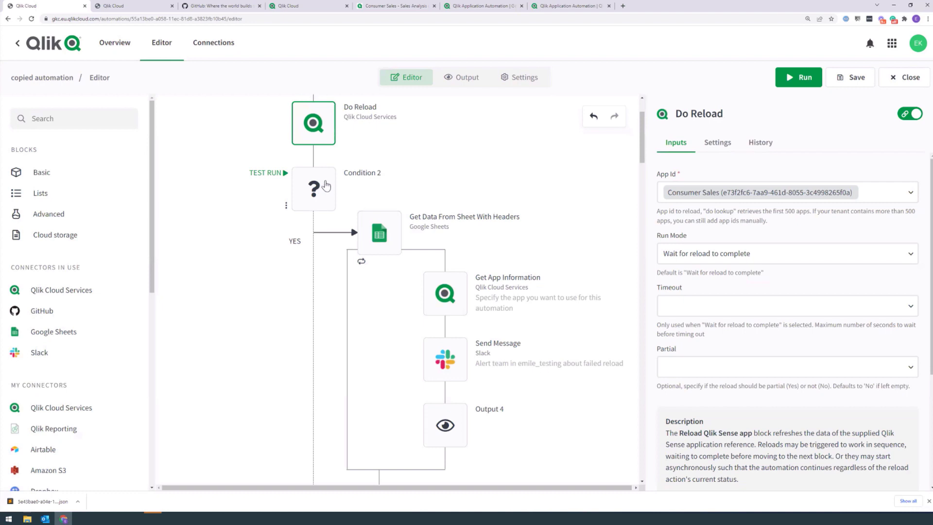
click(327, 189)
right_click(320, 187)
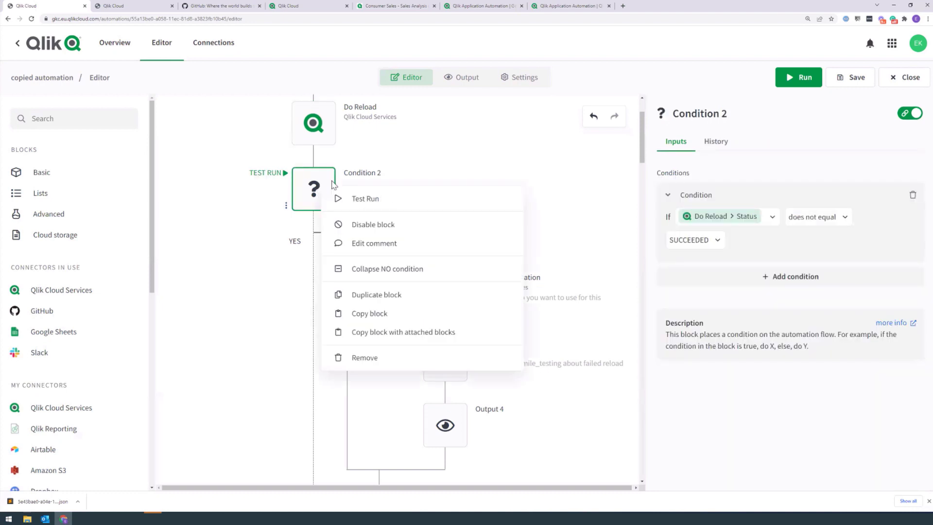
click(407, 248)
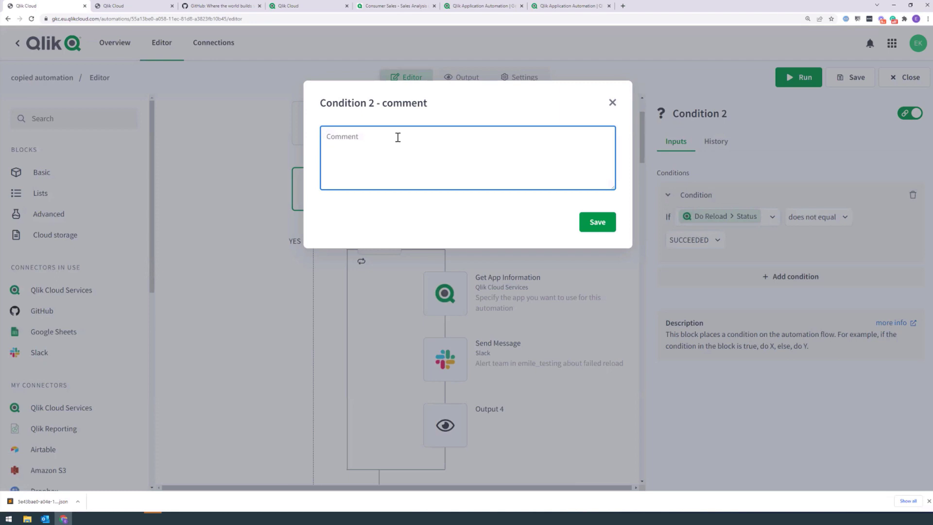
text(Reload failed?)
click(592, 221)
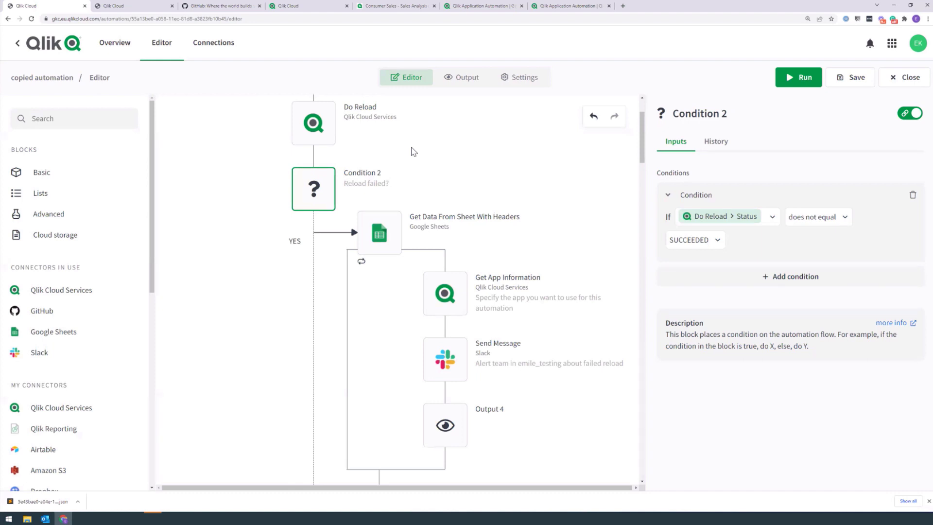
Step: Search Qlik Cloud Services for 'create mea' and place a Create Measure block on the canvas
click(61, 289)
text(create mea)
drag(68, 222, 225, 291)
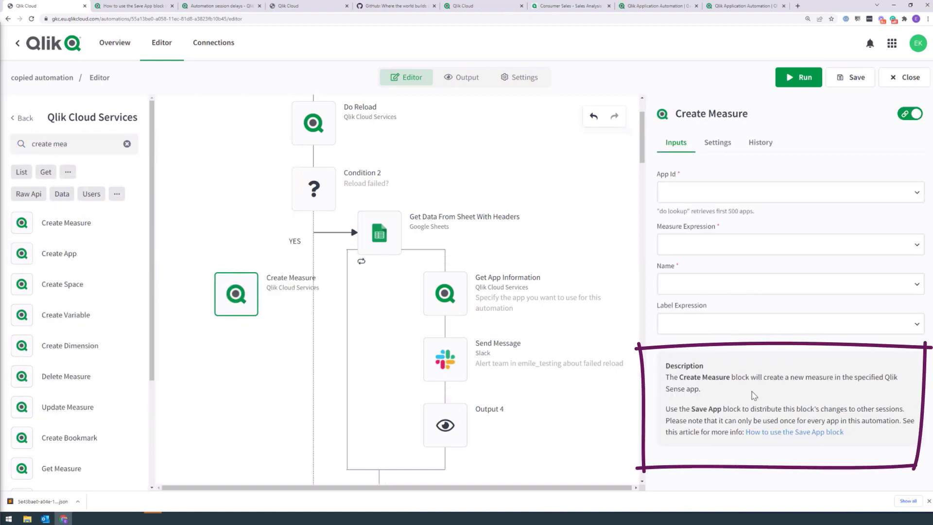
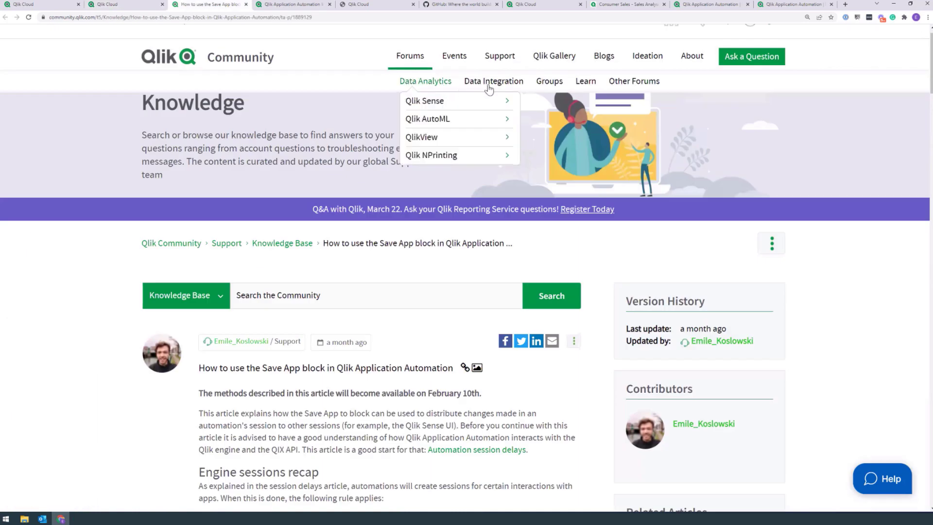
Step: Go from the Qlik Application Automation forum's connector overview to the GitLab Knowledge articles
mouse_move(490, 87)
click(517, 103)
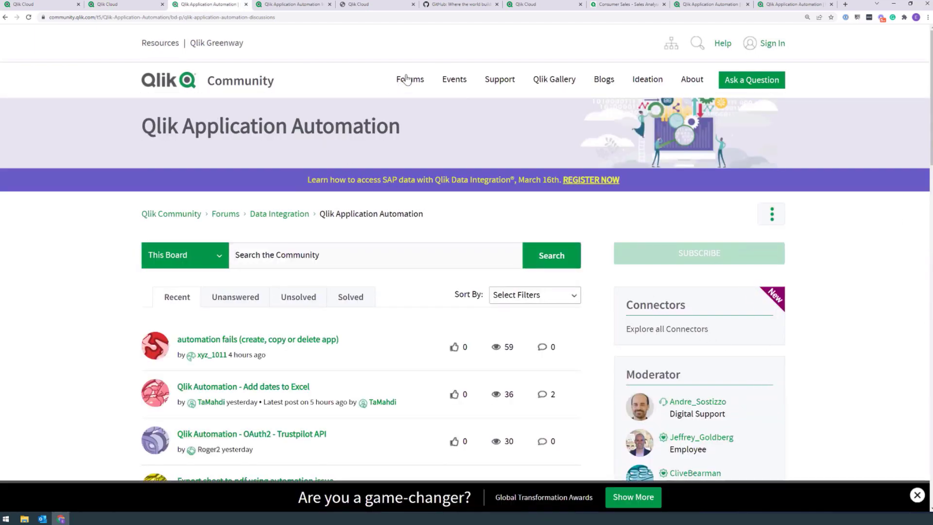
mouse_move(406, 81)
mouse_move(494, 110)
click(653, 336)
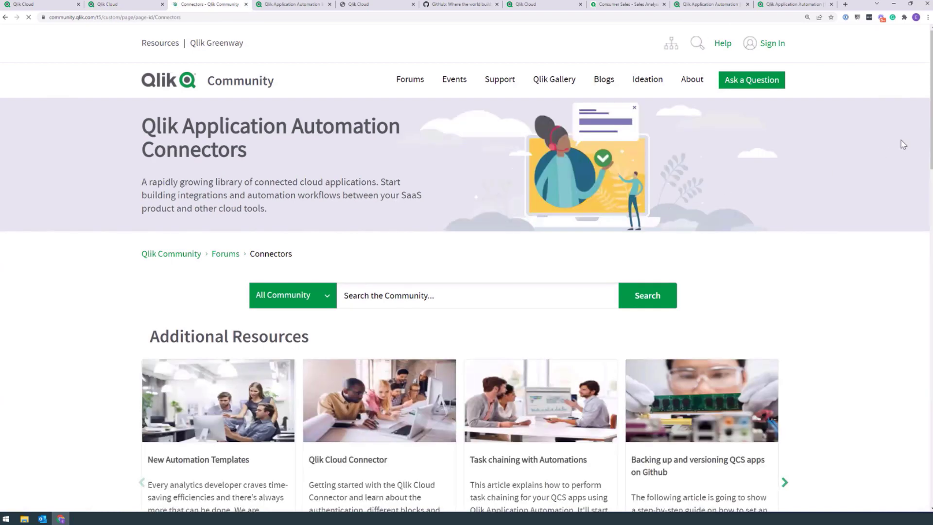
drag(930, 102, 926, 330)
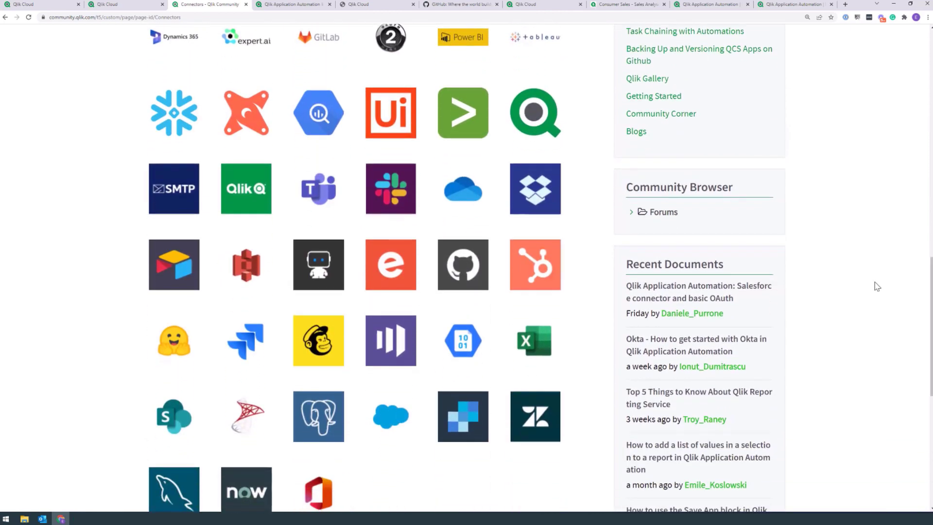
scroll(651, 100, up, 1)
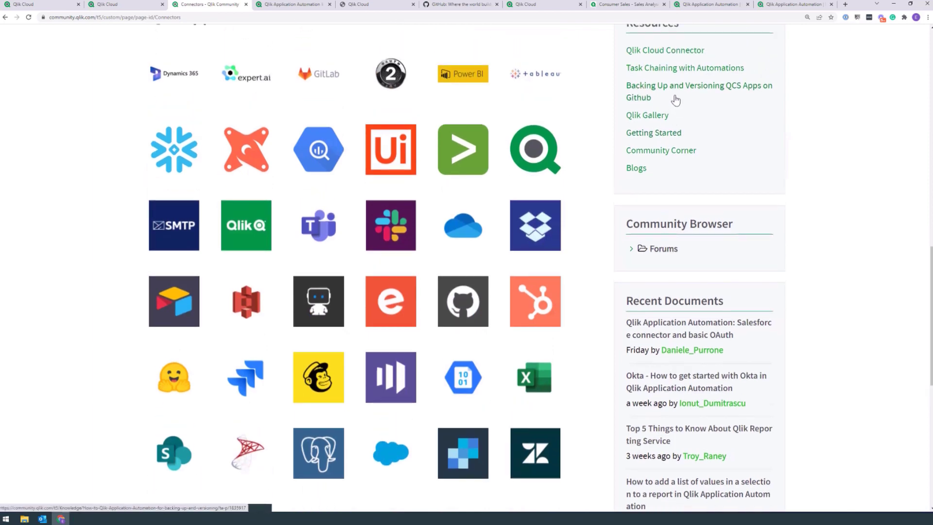
click(317, 77)
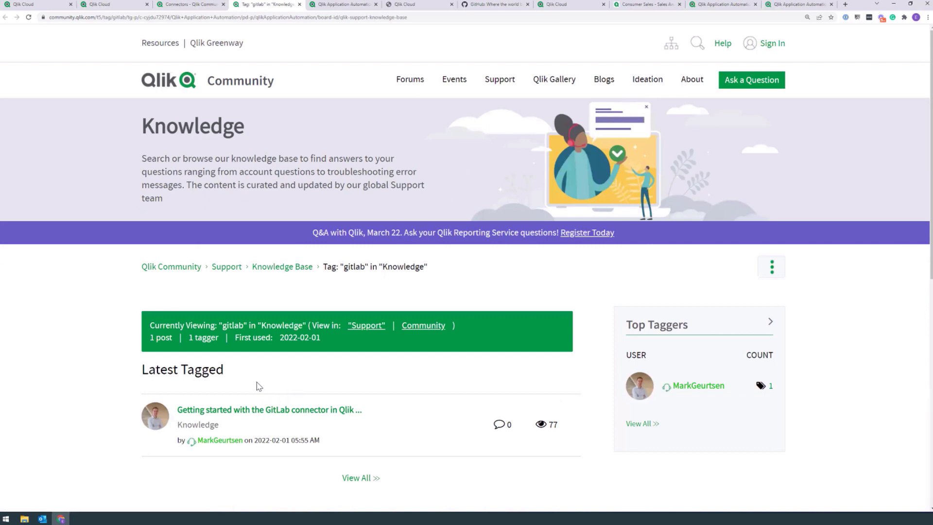
Step: Return to the Qlik Community connectors overview
click(194, 4)
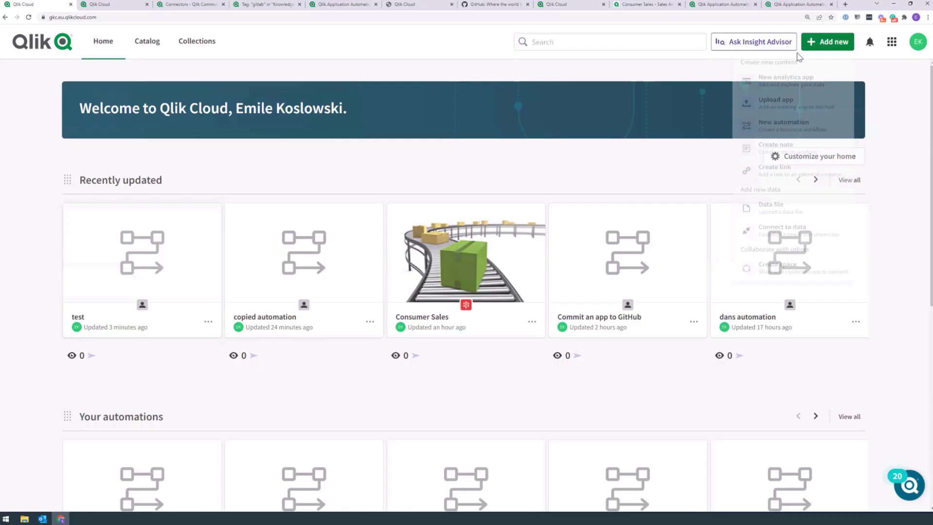
Step: Browse the new-automation templates and use 'Reload apps as a task chain'
click(784, 150)
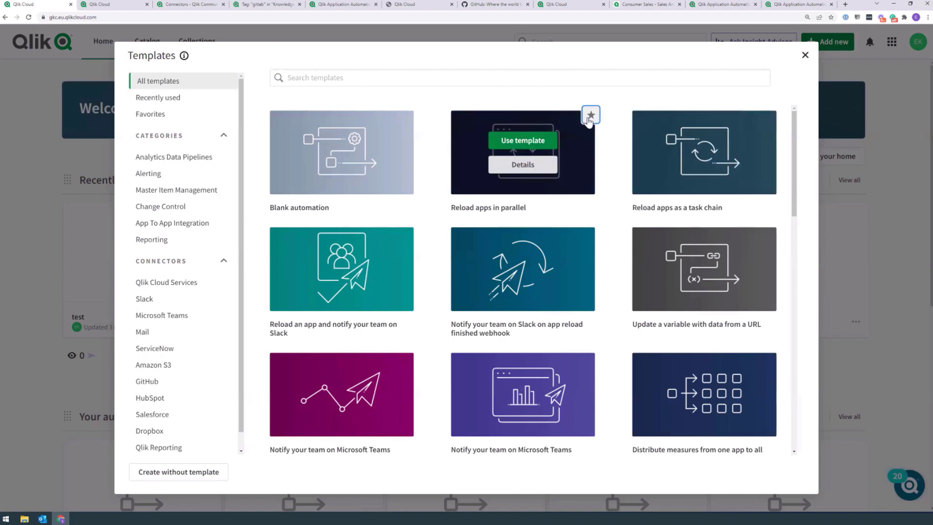
mouse_move(722, 121)
mouse_move(503, 168)
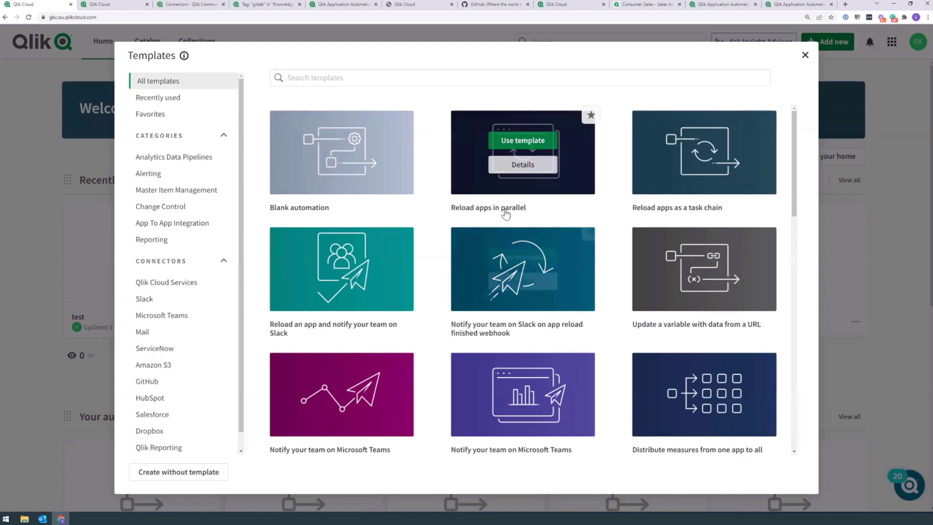
mouse_move(656, 170)
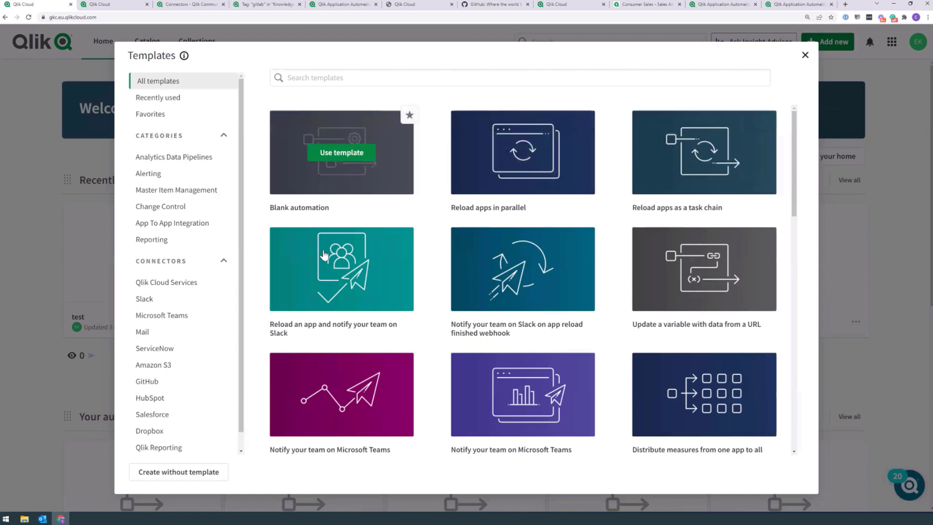
mouse_move(332, 282)
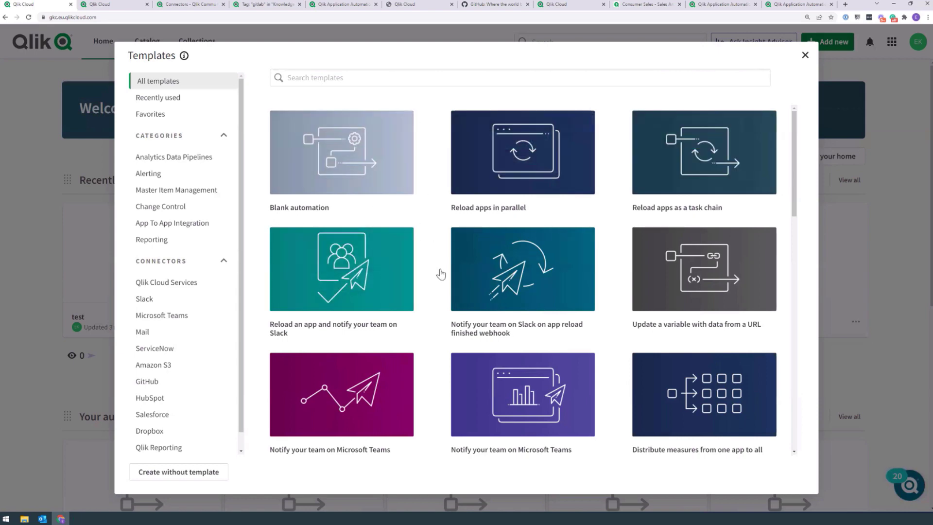
mouse_move(710, 161)
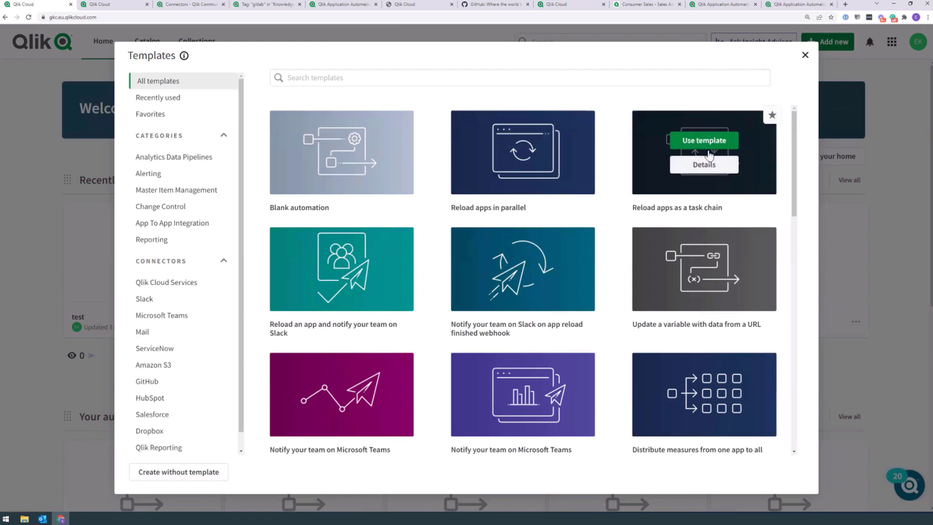
click(713, 144)
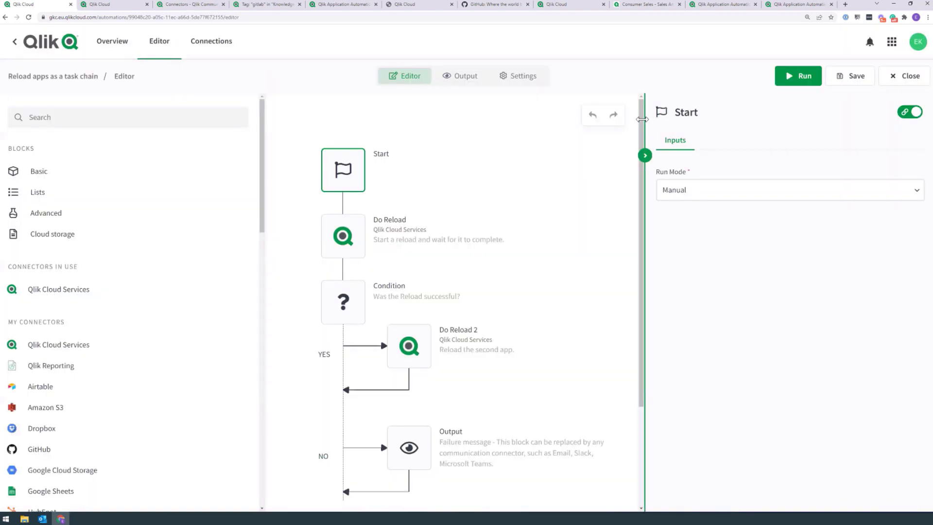
Step: Scroll the automation canvas to review the task-chain flow
drag(641, 122, 642, 142)
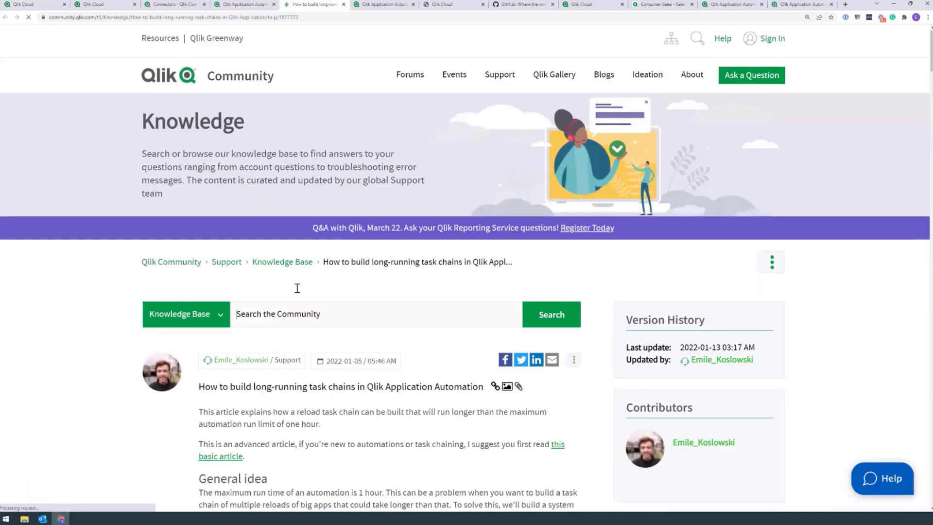
Step: Scroll the community article down to the 'Automation 2: Task Chain Manager' section
scroll(295, 286, down, 12)
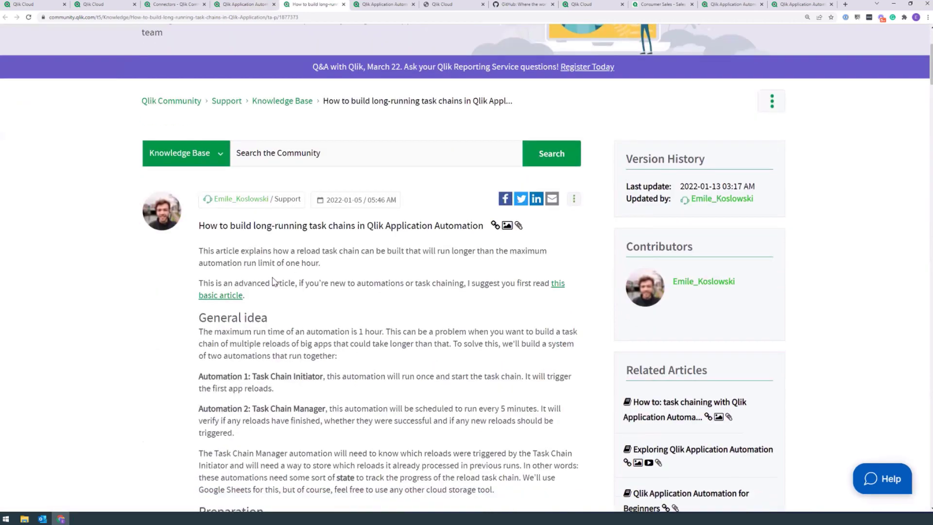
mouse_move(929, 108)
mouse_down()
mouse_move(930, 134)
mouse_move(930, 120)
mouse_up()
scroll(681, 277, down, 6)
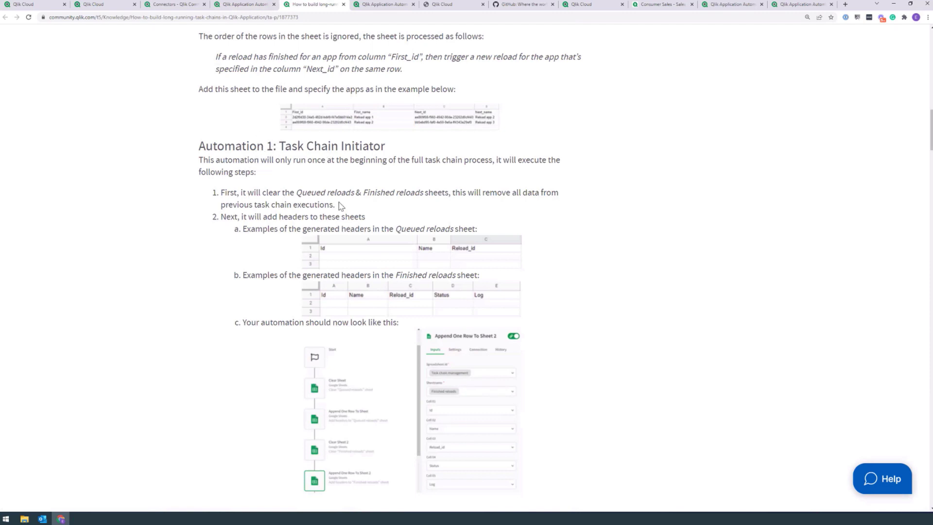
scroll(931, 174, down, 7)
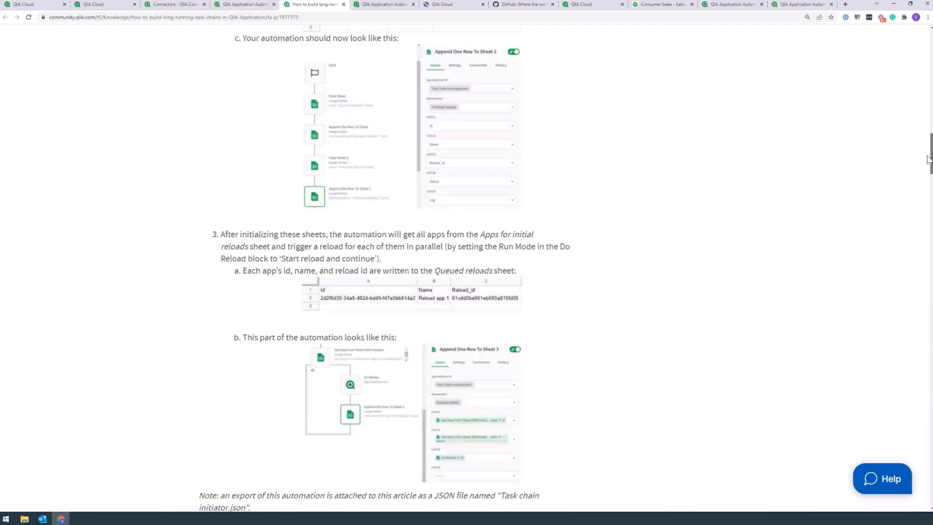
scroll(925, 164, down, 2)
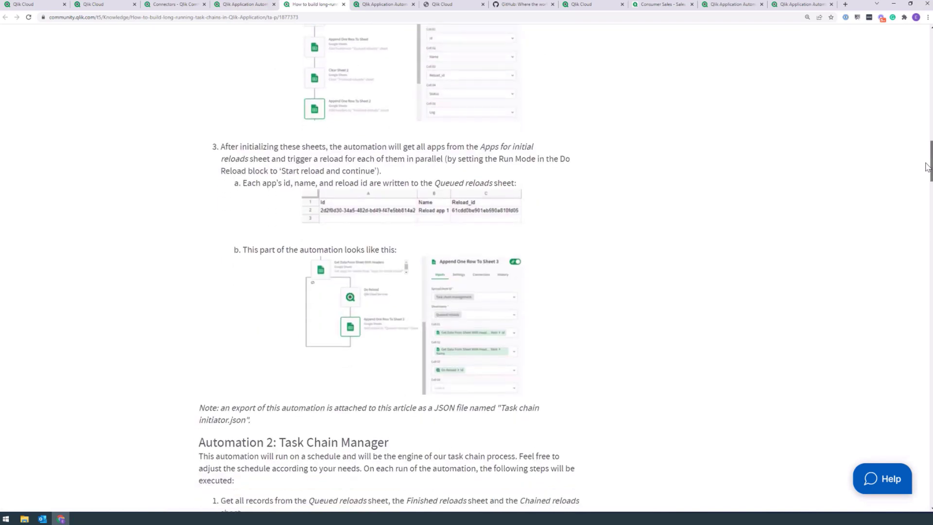
scroll(925, 185, down, 7)
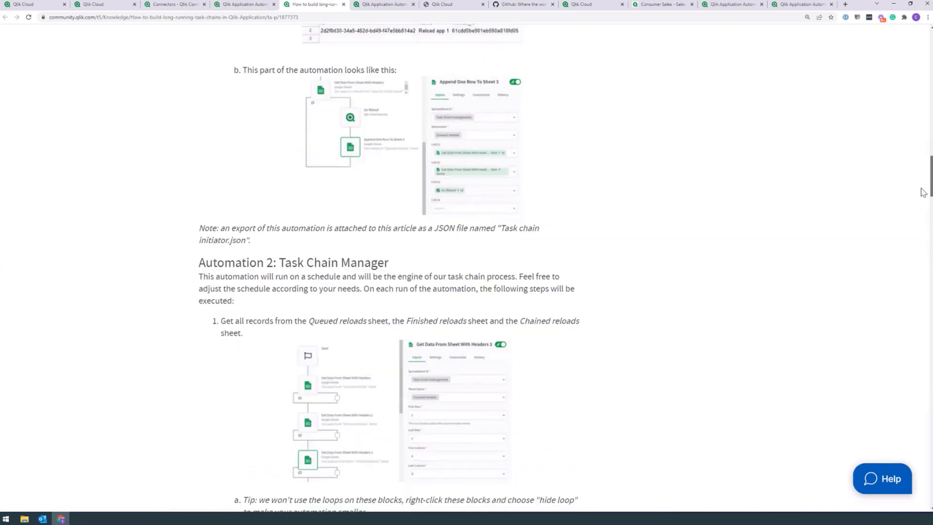
scroll(875, 209, up, 1)
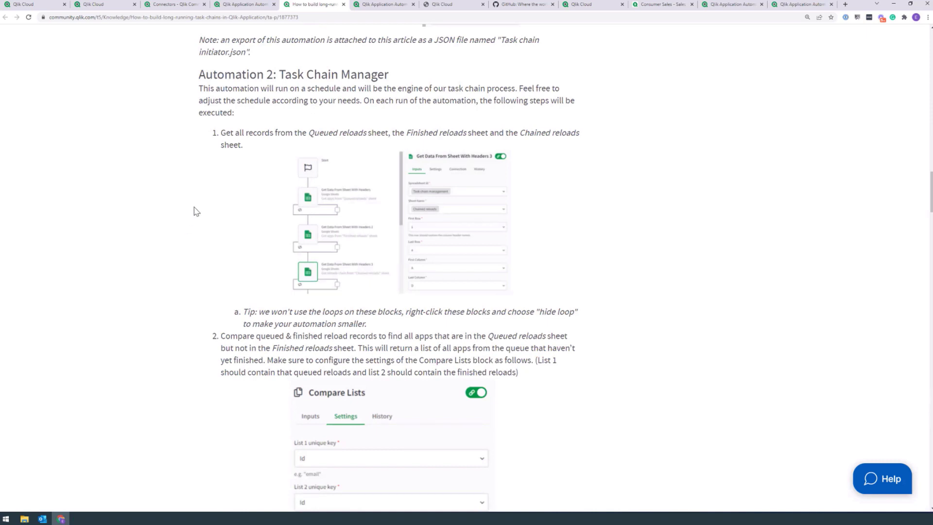
drag(930, 203, 927, 274)
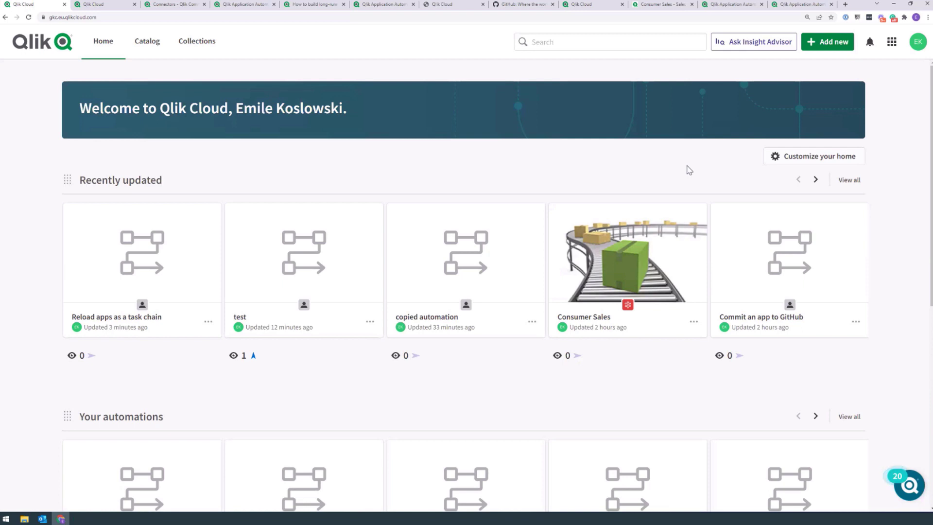
Step: Open the Consumer Sales app's actions menu, then close it again
mouse_move(693, 316)
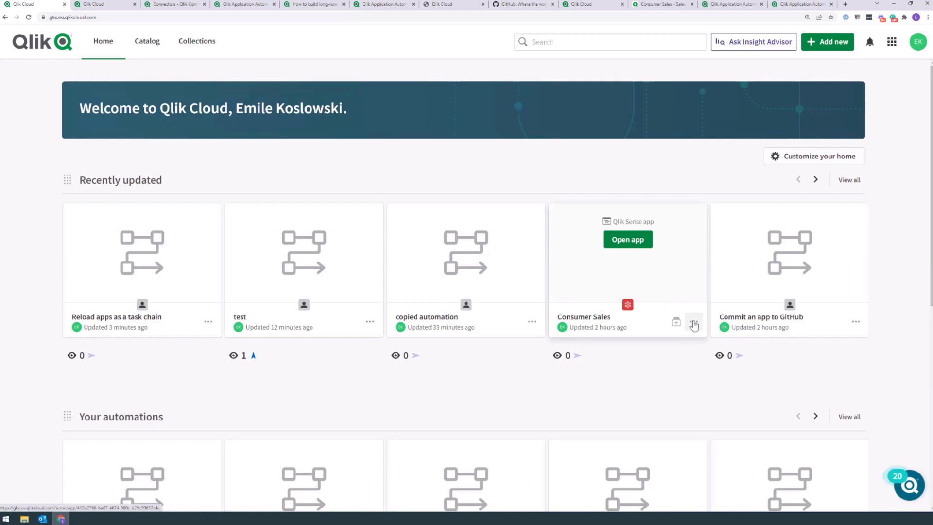
click(693, 321)
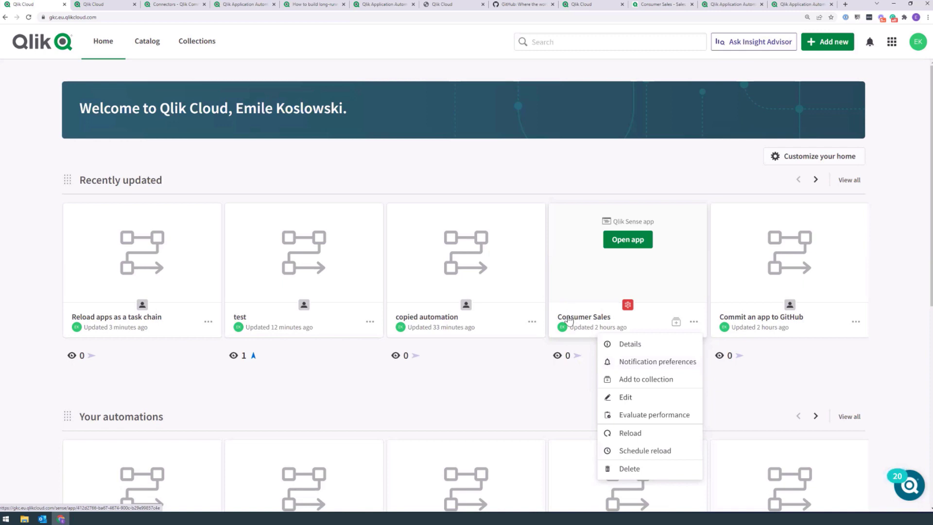
click(556, 395)
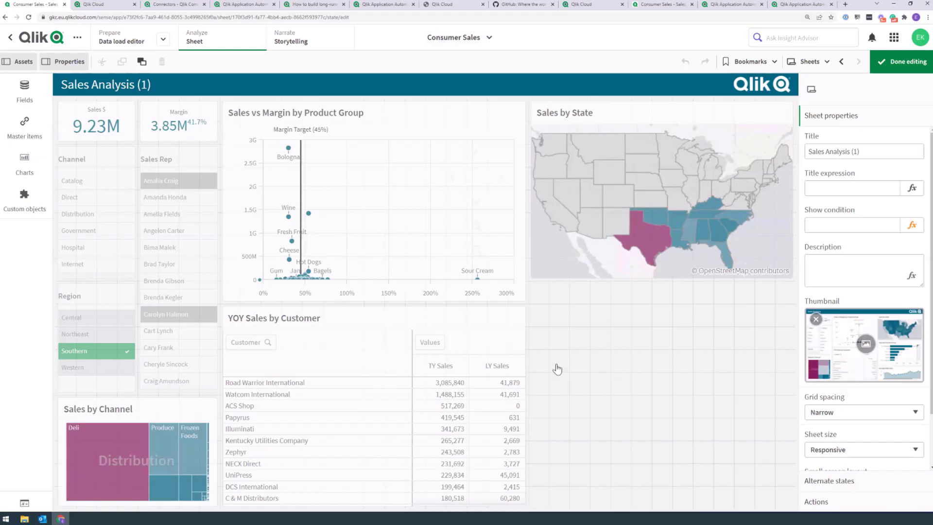
Step: Place a button below the Sales by State map with an Execute automation action
click(24, 164)
drag(80, 184, 683, 372)
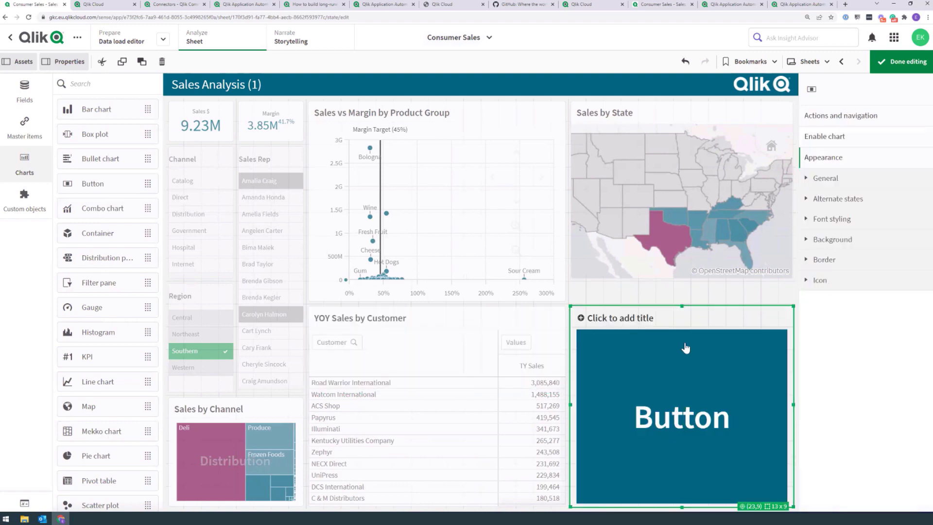
click(843, 116)
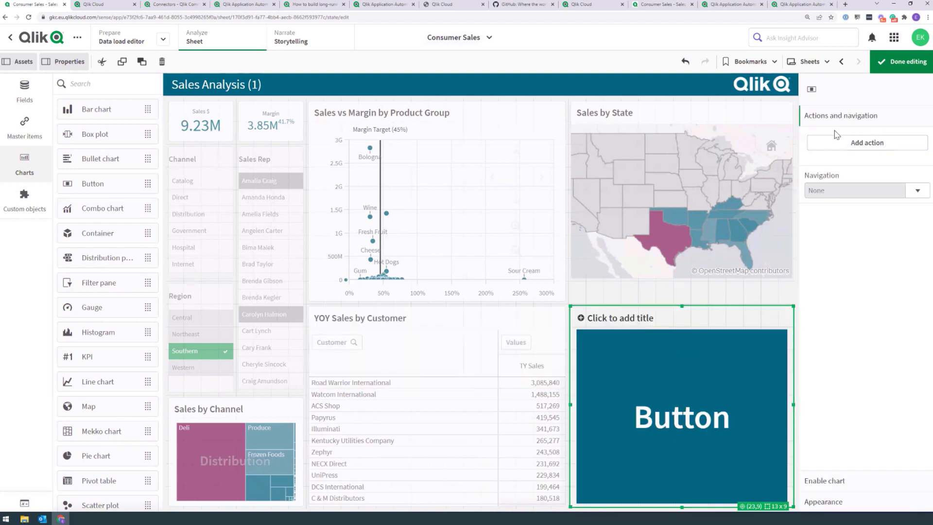
click(876, 150)
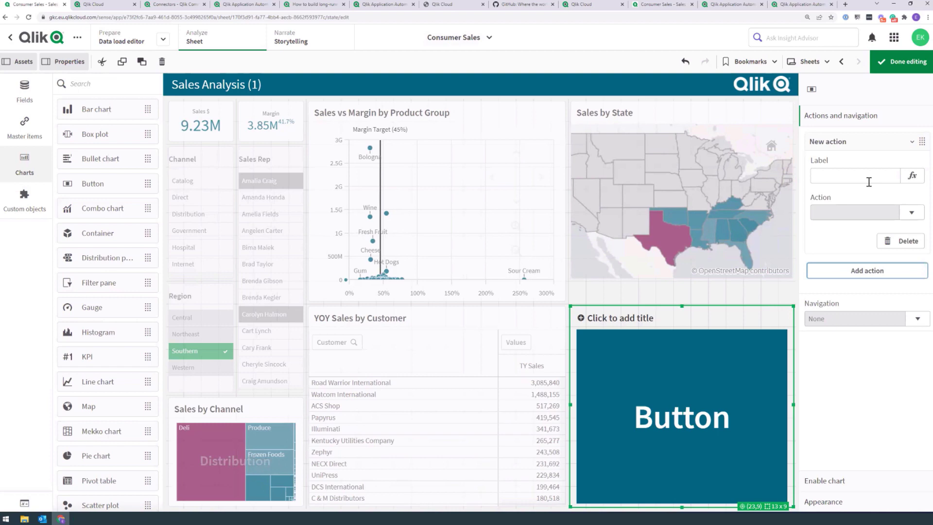
click(910, 212)
scroll(847, 308, down, 2)
scroll(848, 313, down, 3)
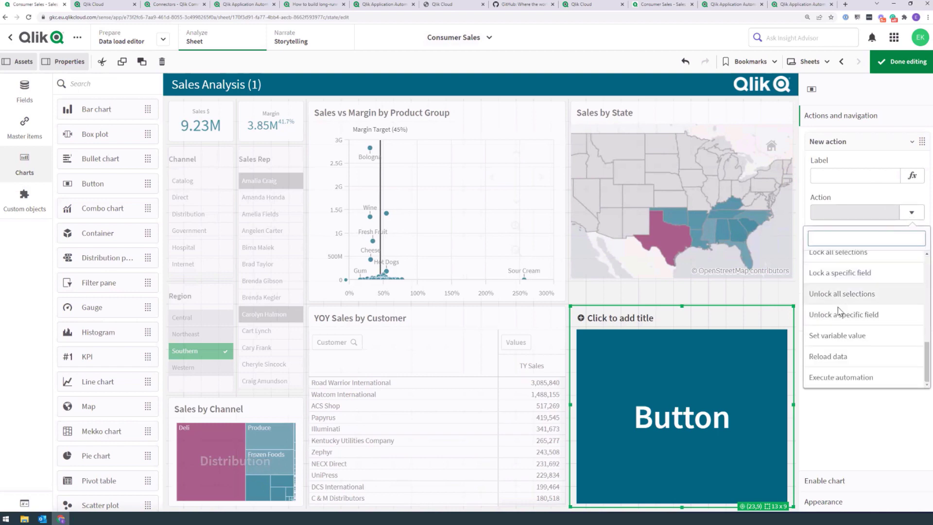
click(832, 381)
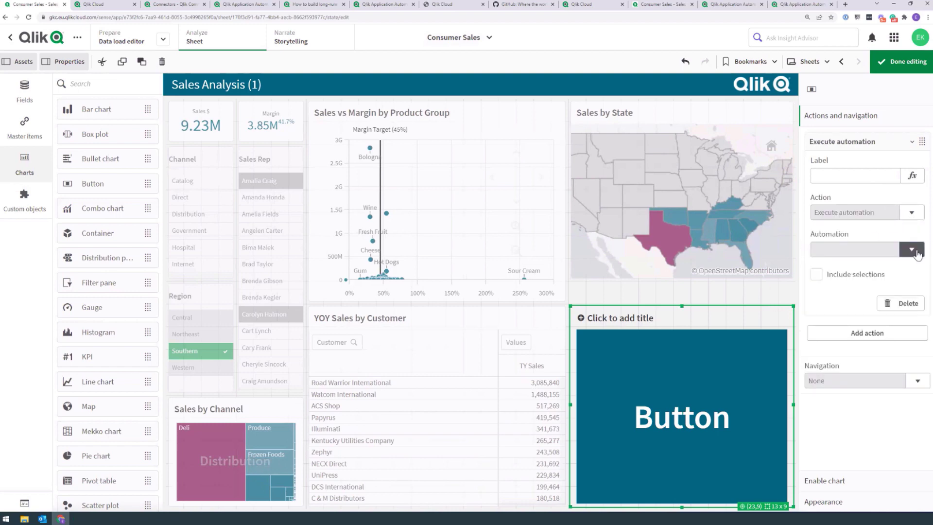
Step: Select 'Reload apps as a task chain' as the button's automation and finish editing the sheet
click(911, 249)
text(Rell)
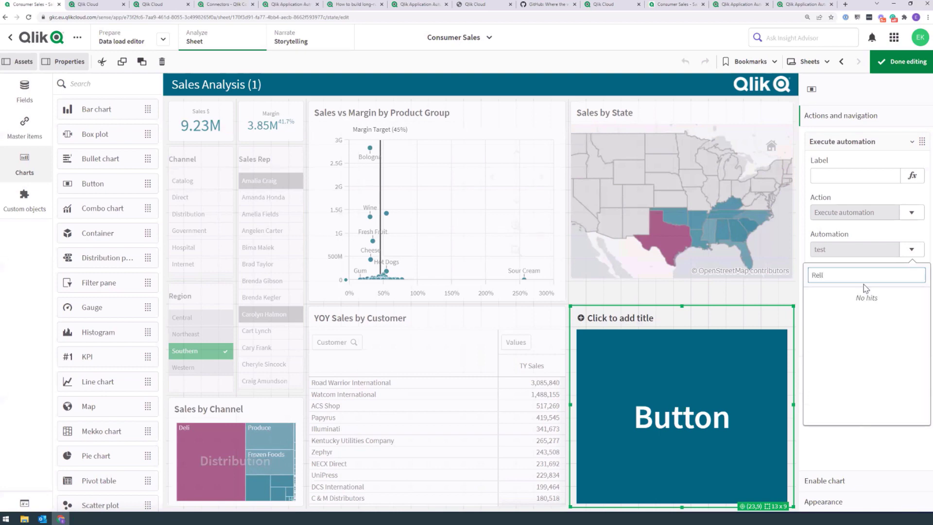
key(BackSpace)
key(BackSpace)
text(load)
click(839, 375)
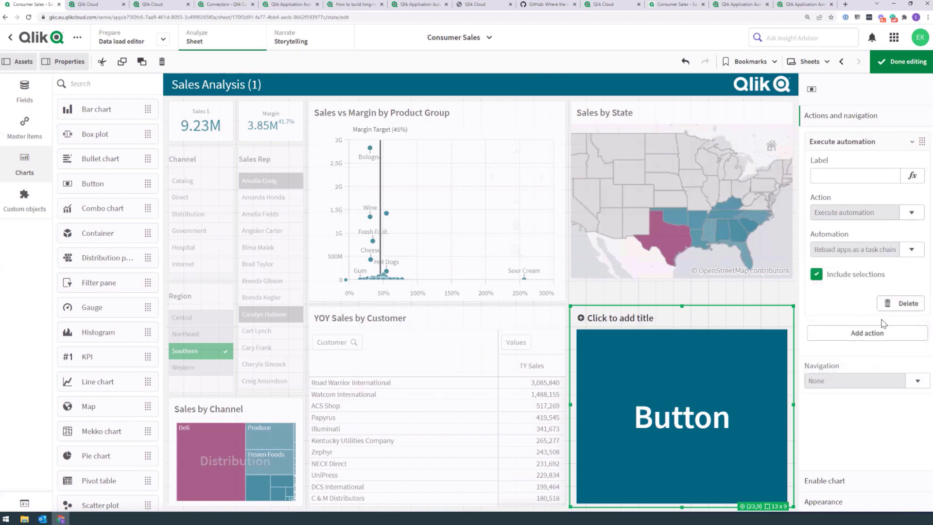
click(894, 65)
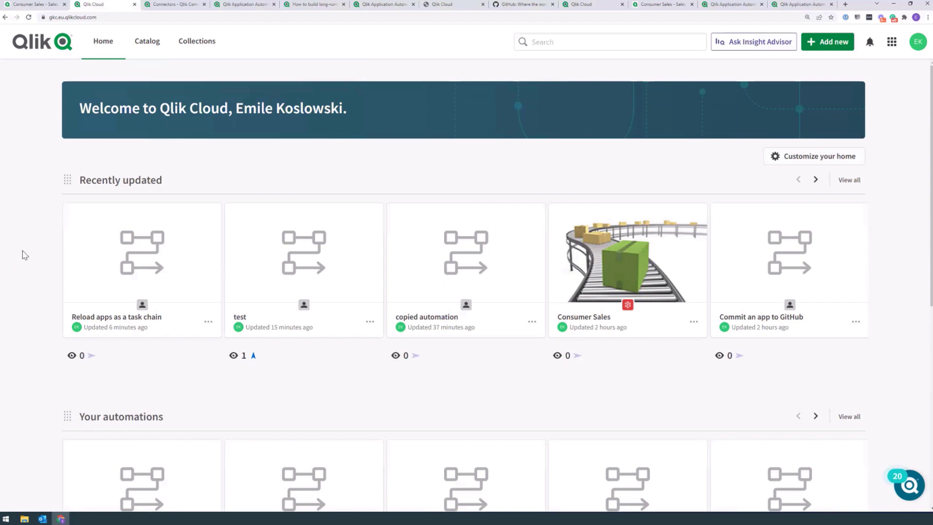
Step: Open the Automations page of the Management Console from the app launcher
click(889, 43)
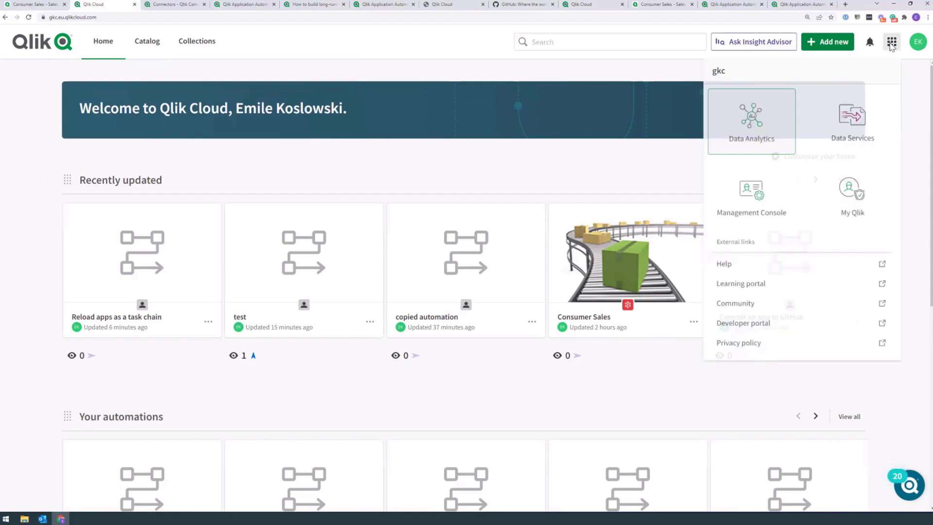
click(765, 192)
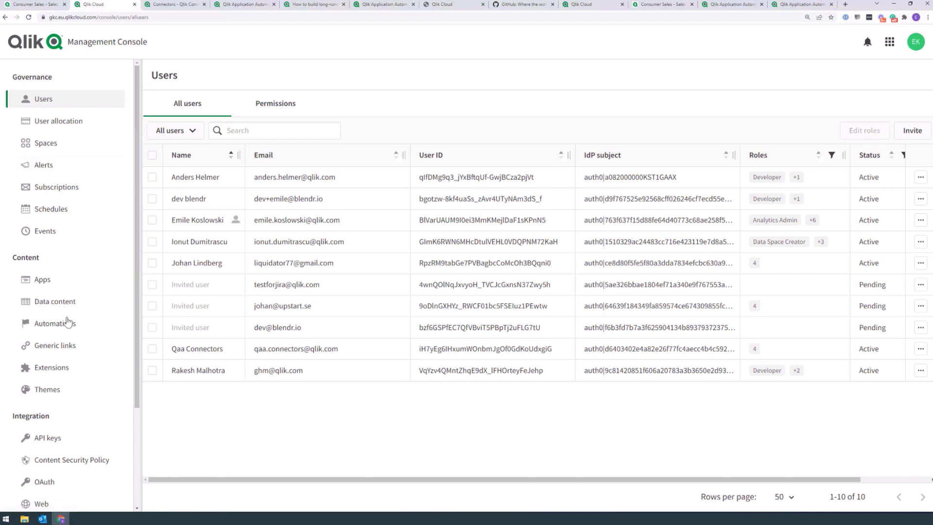
click(31, 323)
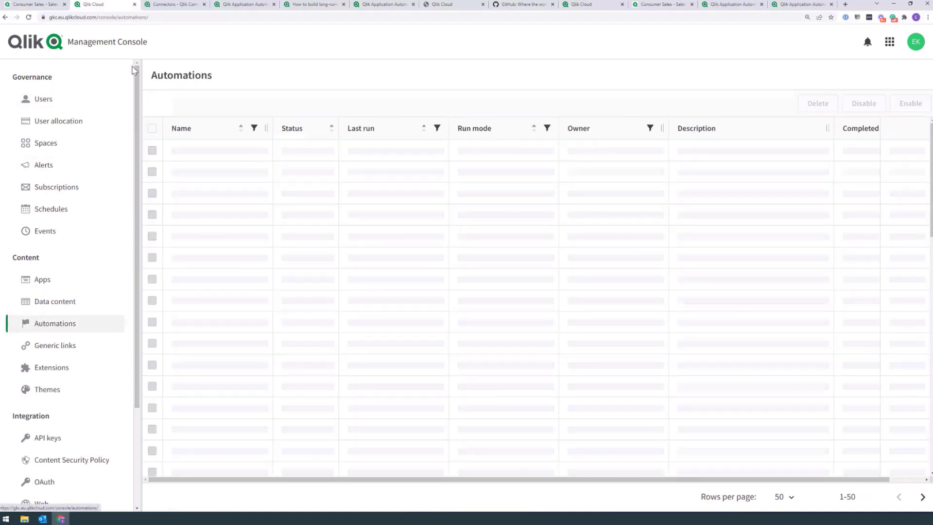